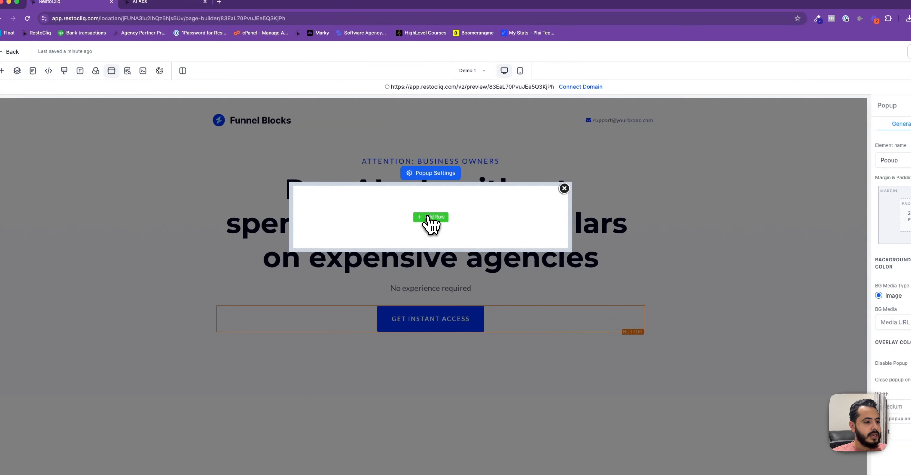
# Add a one-column row containing a Form element to the popup and open the form builder from the form picker
pyautogui.click(430, 219)
pyautogui.click(90, 134)
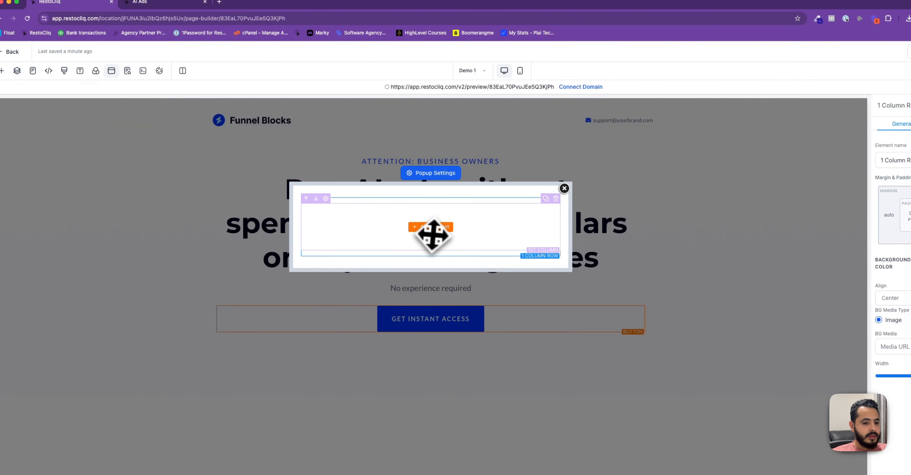
pyautogui.click(434, 228)
pyautogui.click(140, 283)
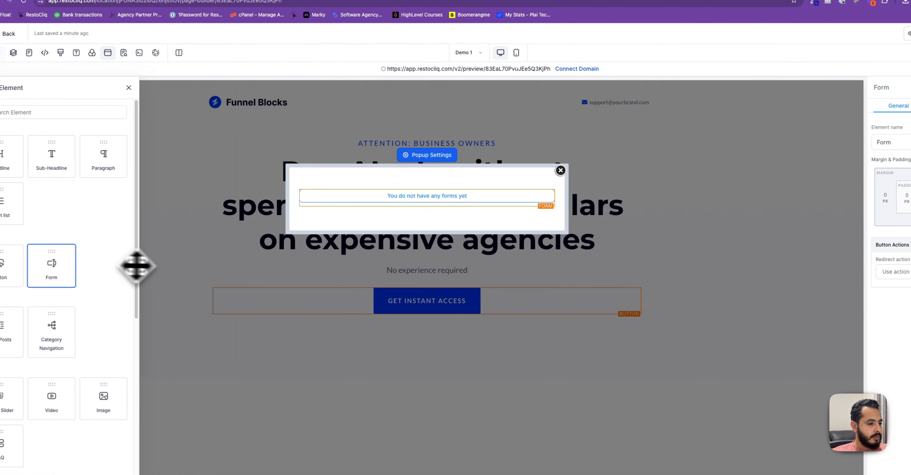
pyautogui.click(535, 233)
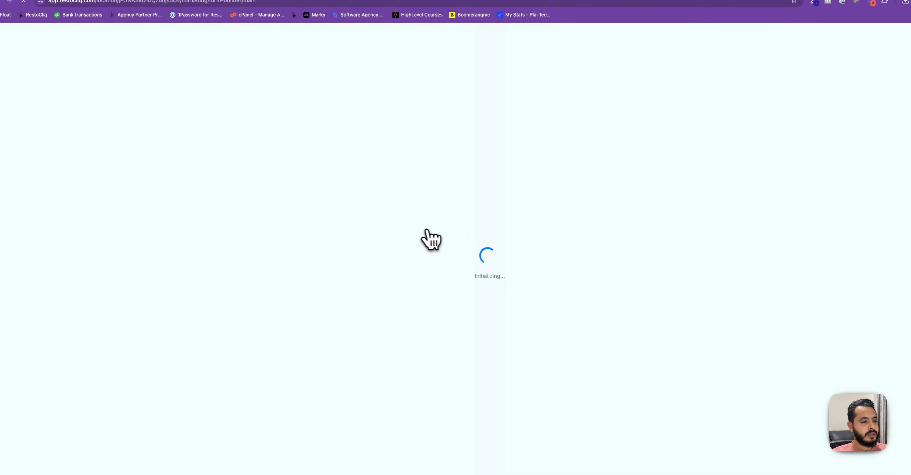
# Back in the page builder, close the form picker and popup and sample the blue of the GET INSTANT ACCESS button
pyautogui.click(85, 10)
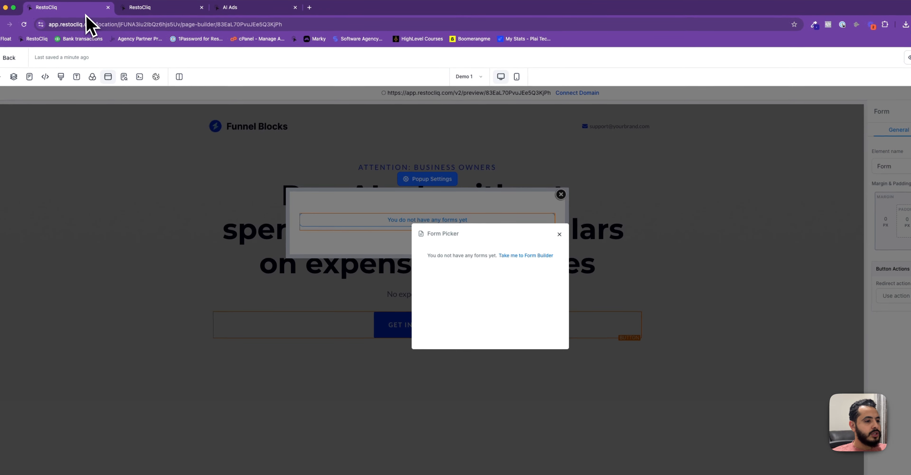
pyautogui.click(560, 234)
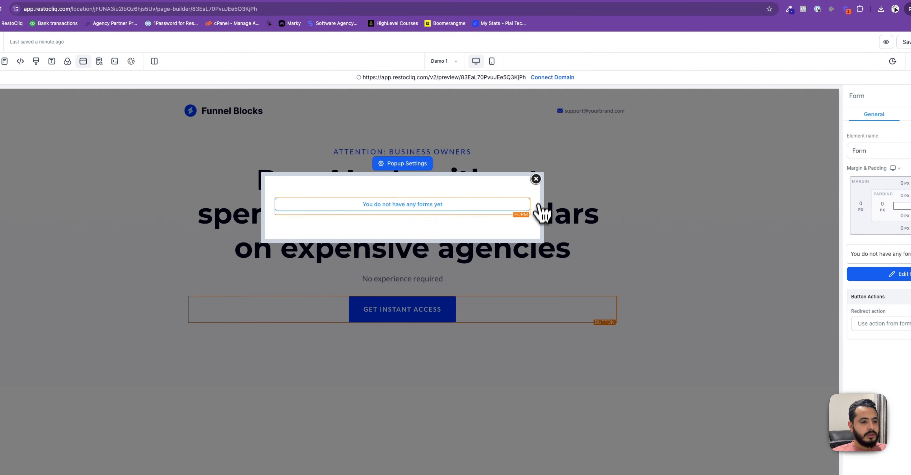
pyautogui.click(541, 212)
pyautogui.click(390, 311)
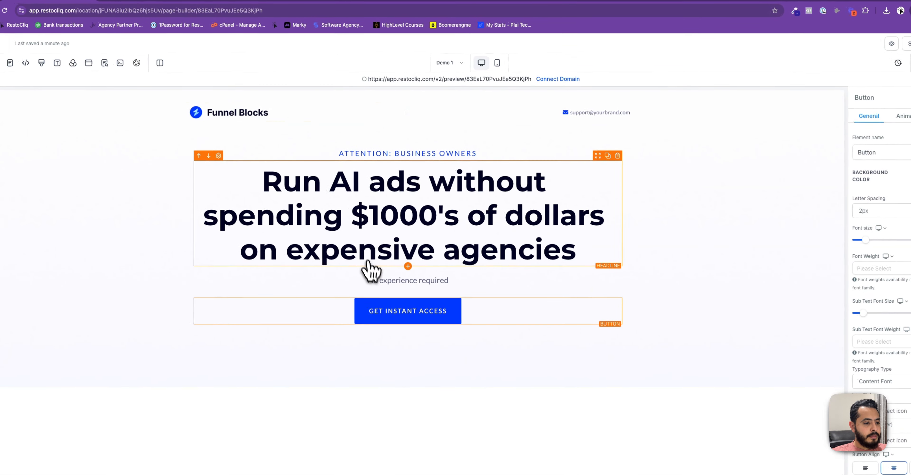
pyautogui.click(795, 11)
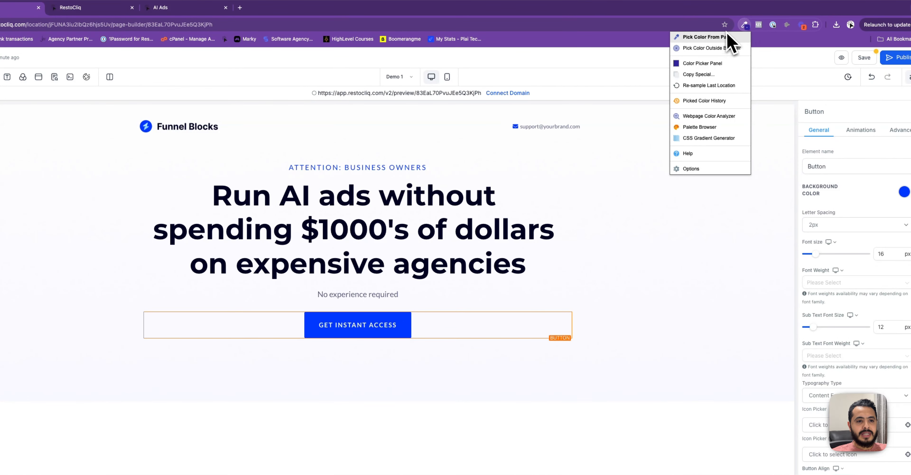
pyautogui.click(702, 49)
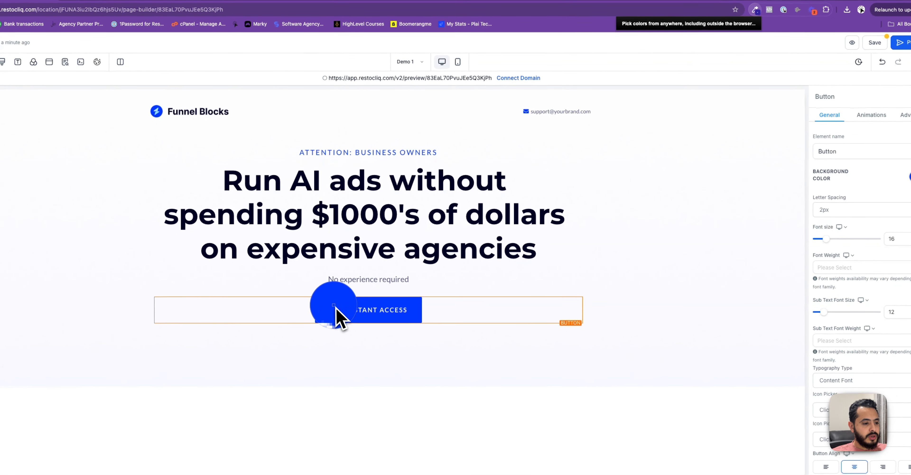
pyautogui.click(334, 304)
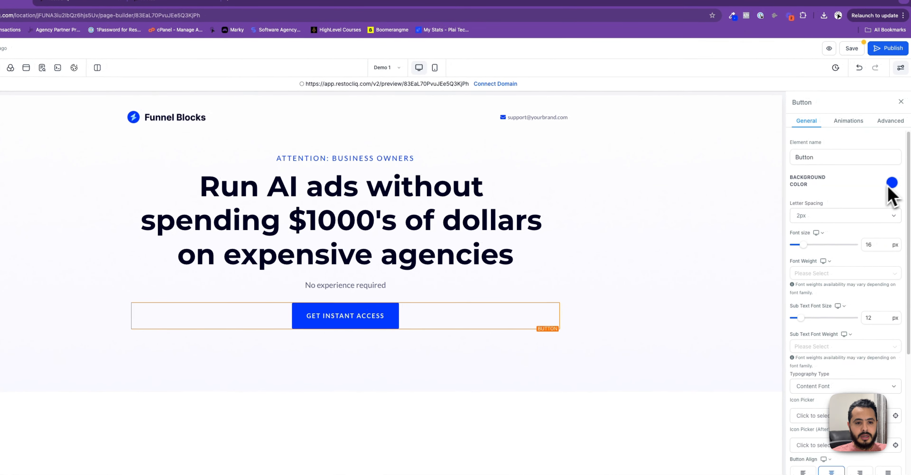
# Open the button's background colour choices and copy the sampled hex code 0038fe from the colour picker extension
pyautogui.click(891, 184)
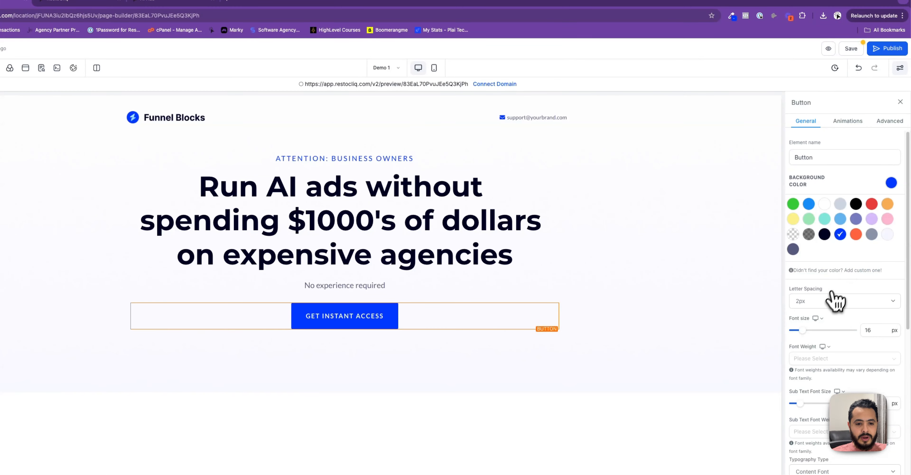
pyautogui.click(731, 17)
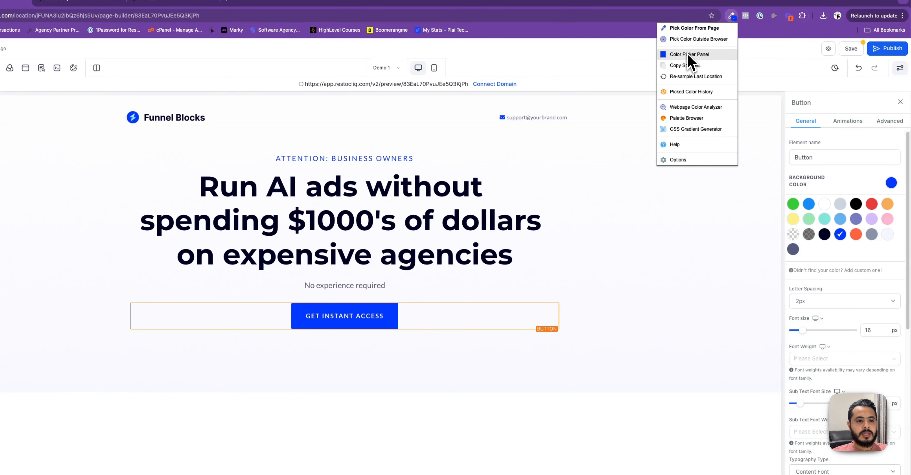
pyautogui.click(691, 59)
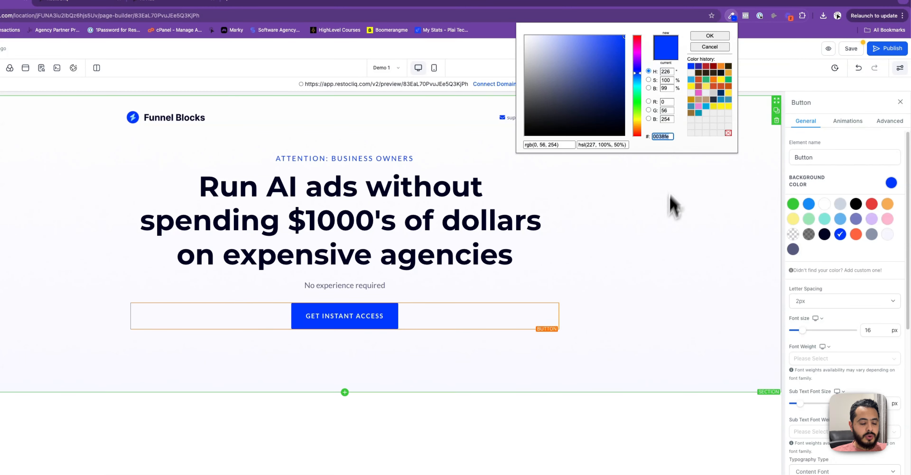
pyautogui.click(663, 229)
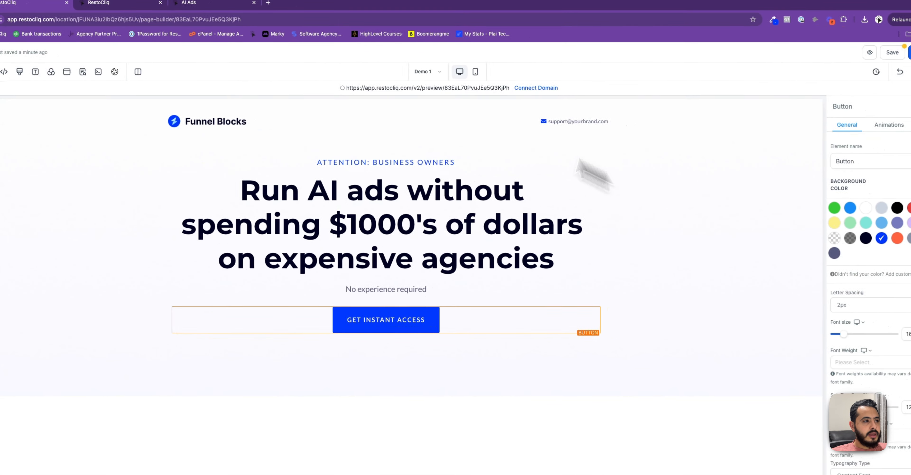
# Create a new form in the form builder and open its style settings
pyautogui.click(85, 3)
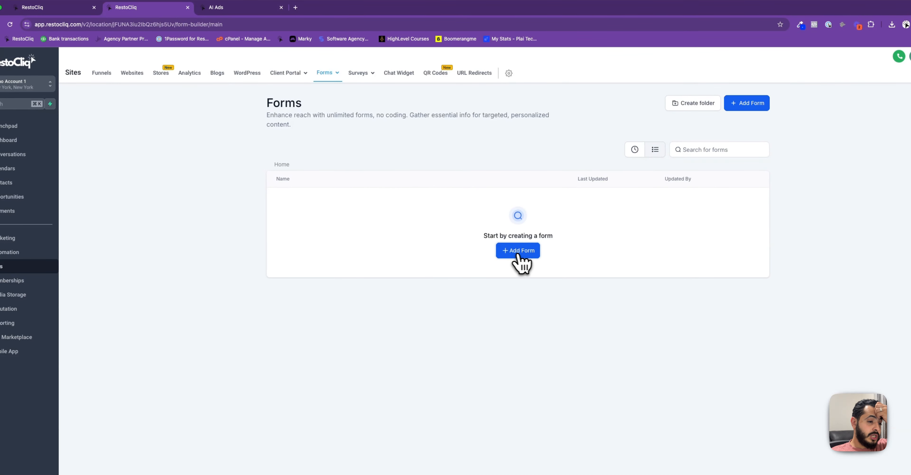
pyautogui.click(528, 250)
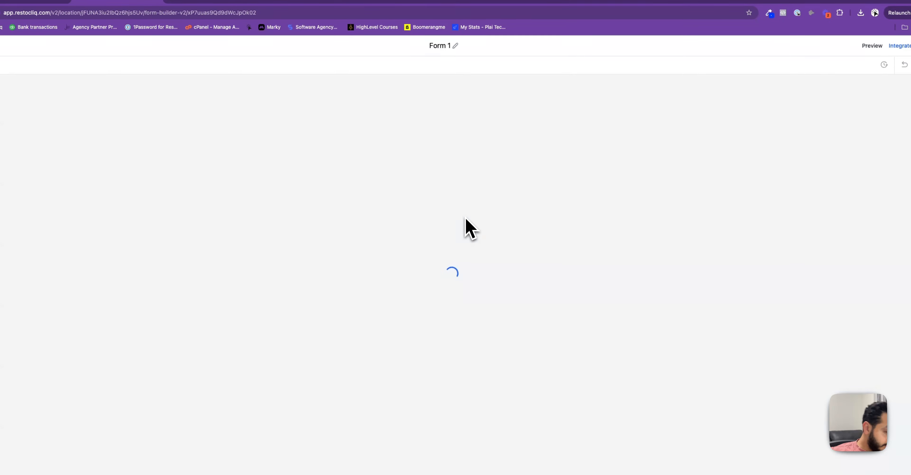
pyautogui.click(501, 119)
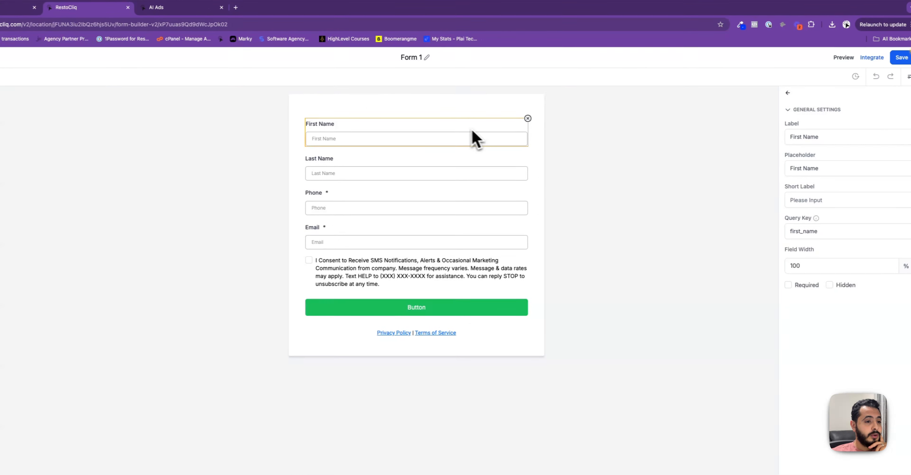
pyautogui.click(504, 118)
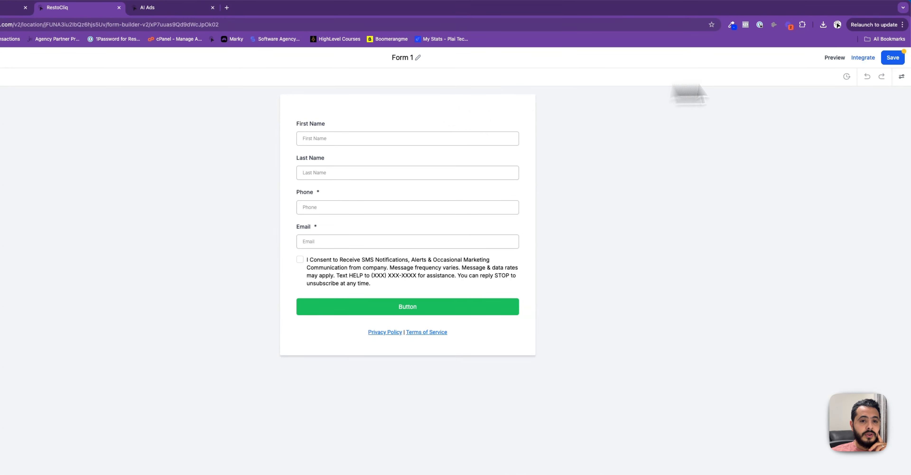
pyautogui.click(901, 77)
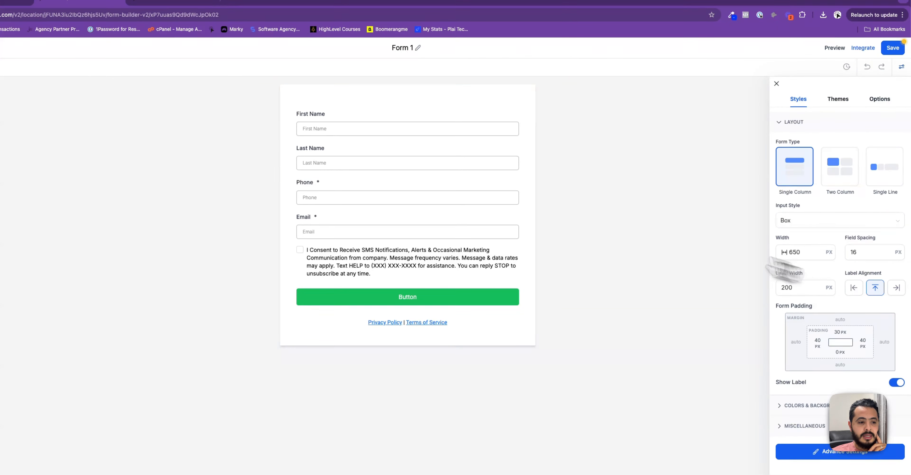
# Delete the SMS consent checkbox and the Privacy Policy and Terms of Service text from the form
pyautogui.click(420, 268)
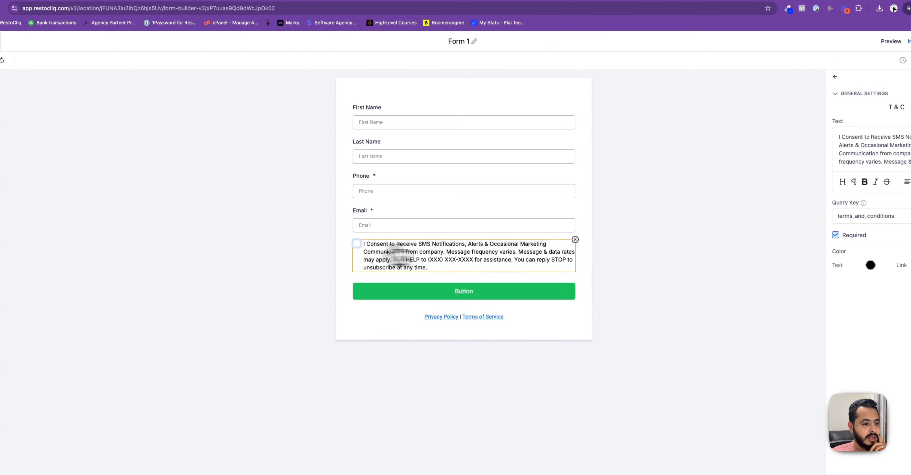
pyautogui.click(576, 240)
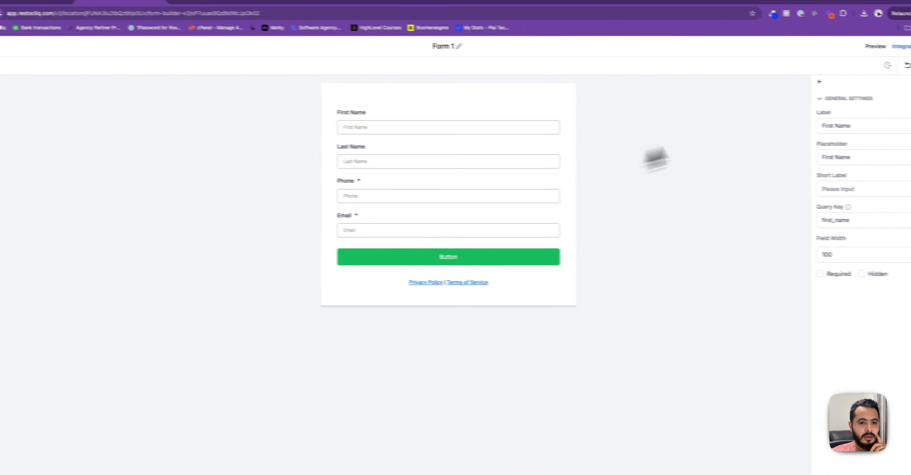
pyautogui.click(457, 280)
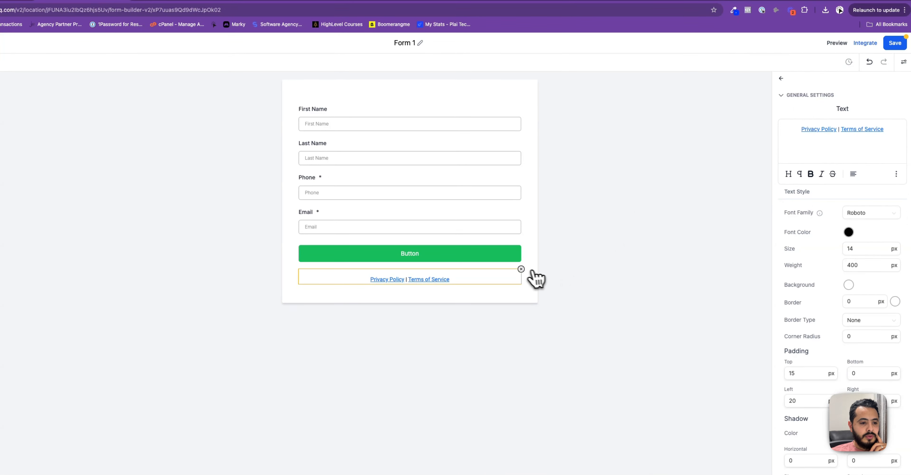
pyautogui.click(521, 270)
pyautogui.click(360, 95)
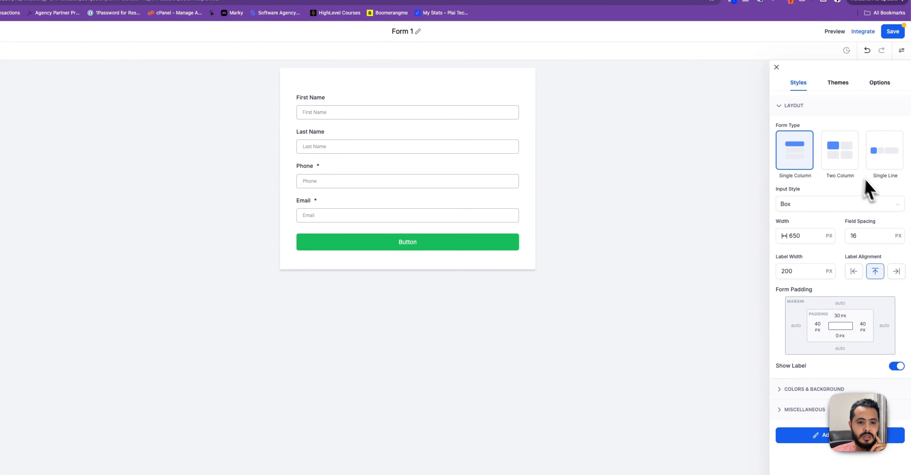
pyautogui.click(849, 87)
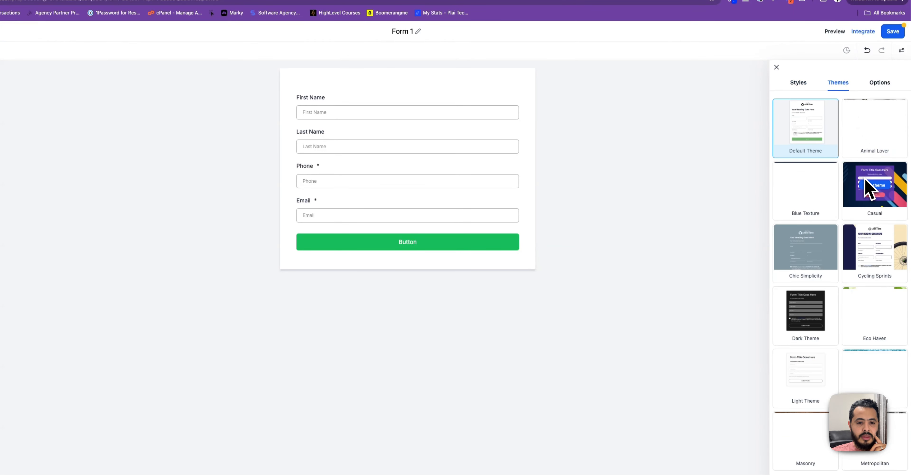
pyautogui.click(877, 90)
pyautogui.click(798, 85)
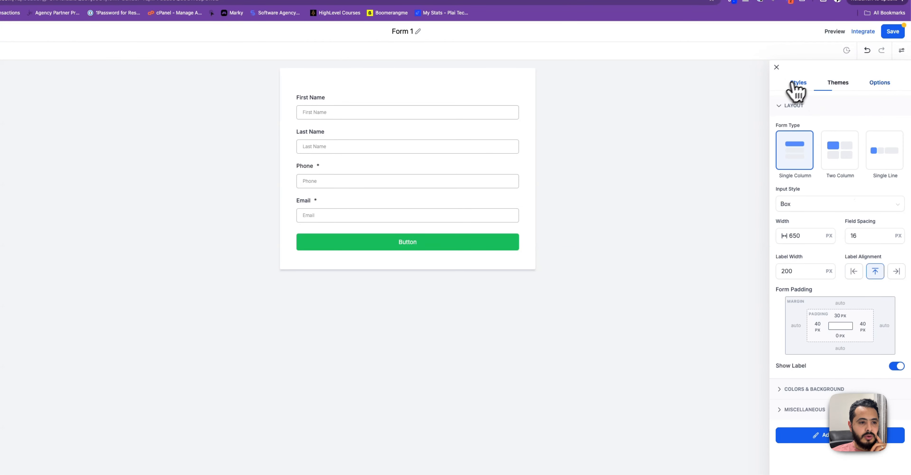
# Set the form's background colour to #0038FE
pyautogui.click(804, 388)
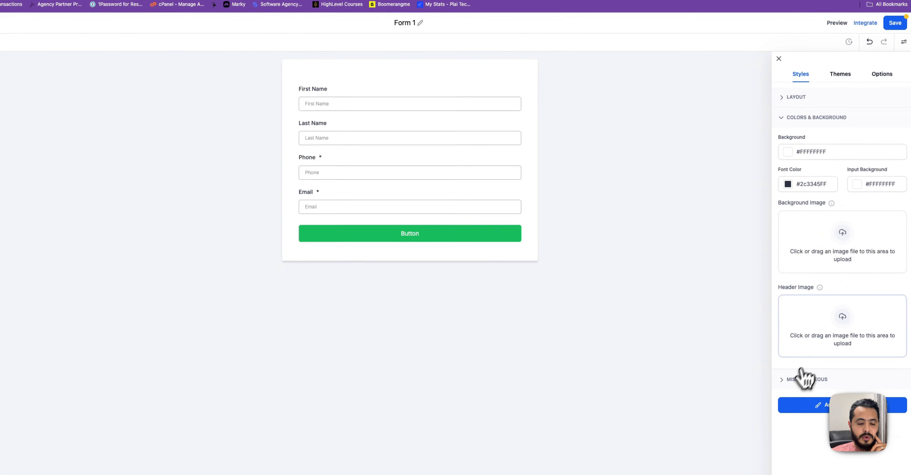
pyautogui.click(788, 152)
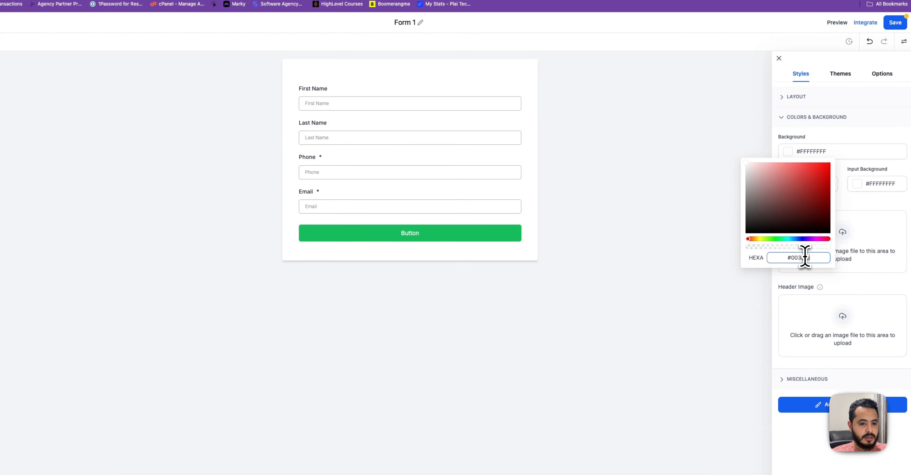
pyautogui.press('Return')
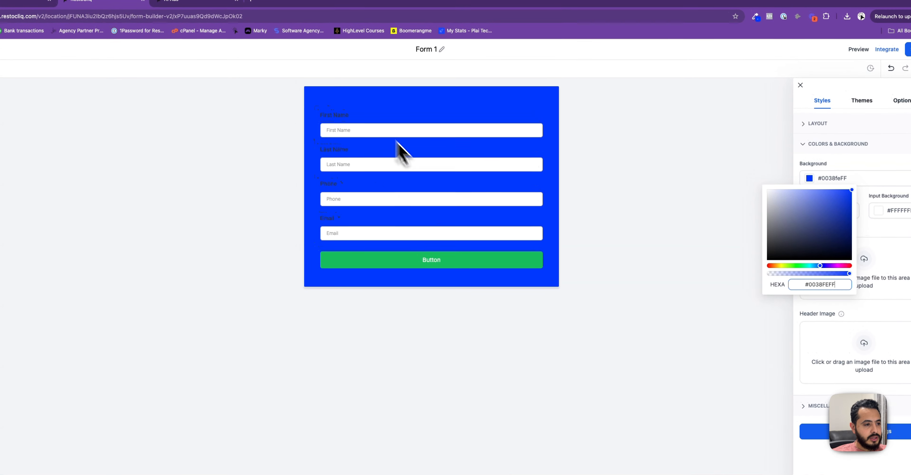
# Set the form's font colour to the light grey #E2E3E6
pyautogui.click(331, 125)
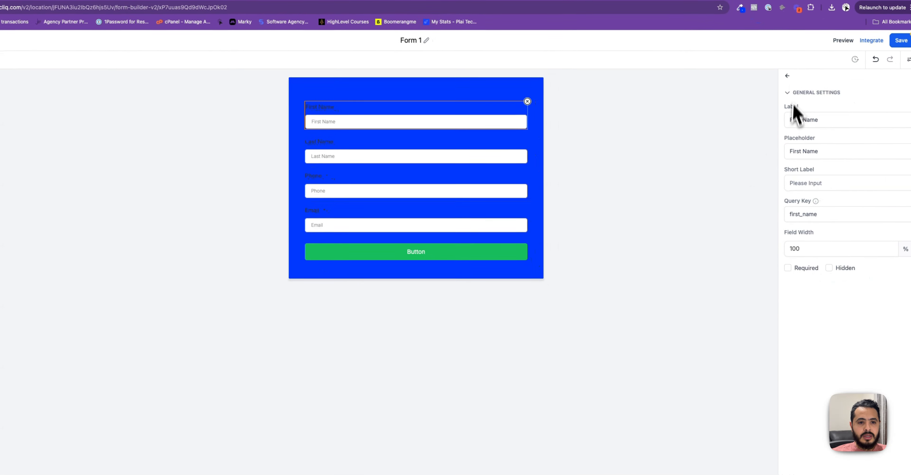
pyautogui.click(782, 72)
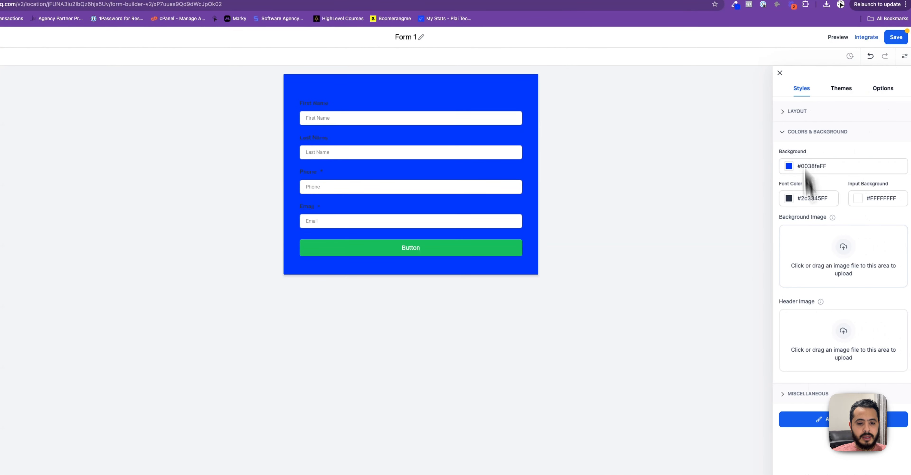
pyautogui.click(789, 199)
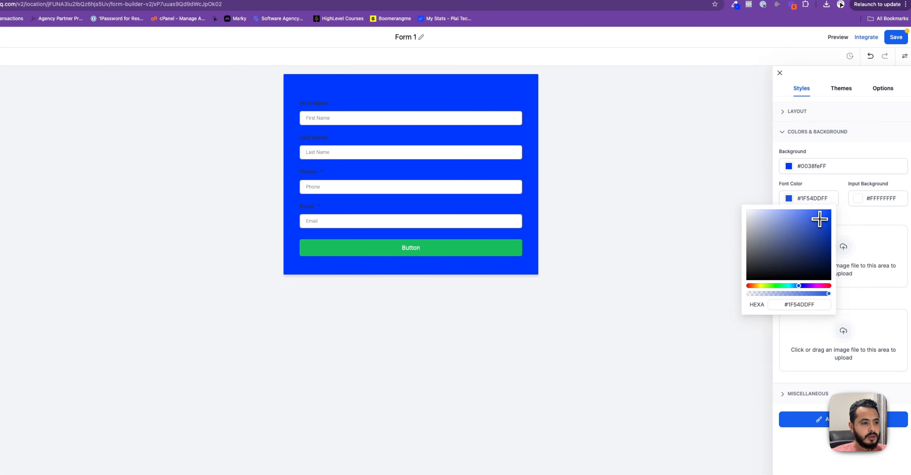
pyautogui.moveTo(820, 219); pyautogui.dragTo(754, 221)
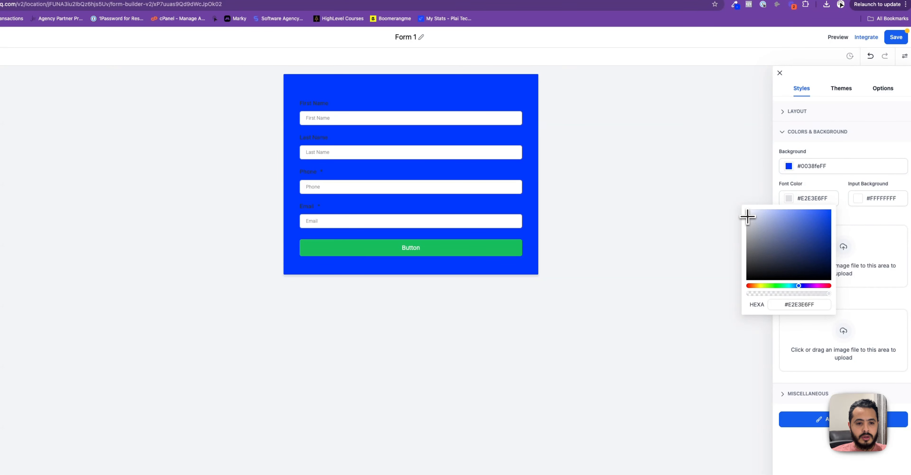
pyautogui.click(713, 310)
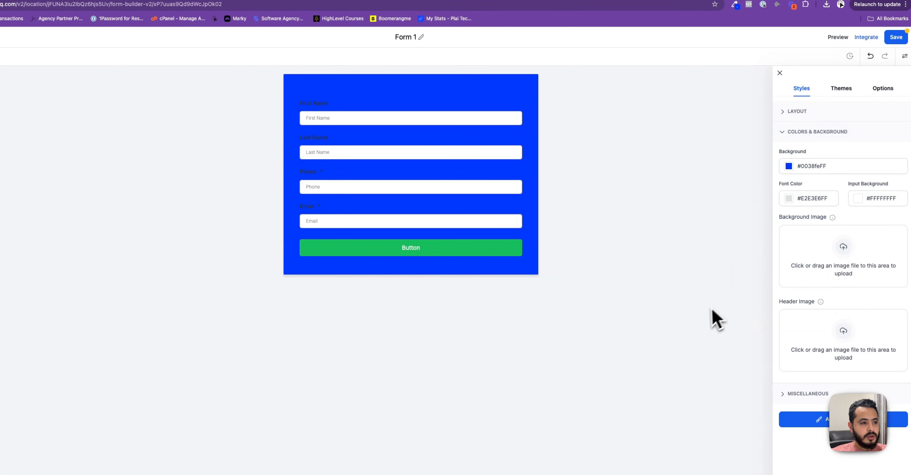
# Try to adjust the background colour of the form's input fields
pyautogui.click(861, 199)
pyautogui.moveTo(834, 213); pyautogui.dragTo(806, 211)
pyautogui.click(754, 241)
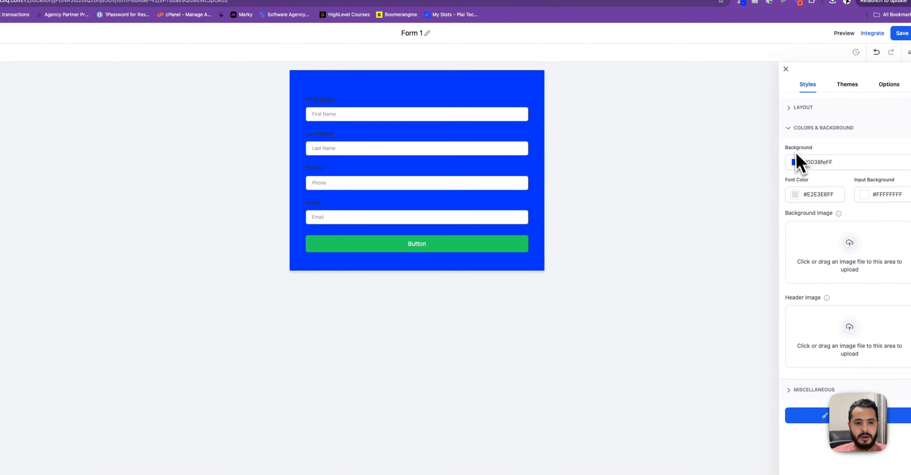
# Set the form's field label colour to white #FFFFFF in the advanced settings
pyautogui.click(789, 390)
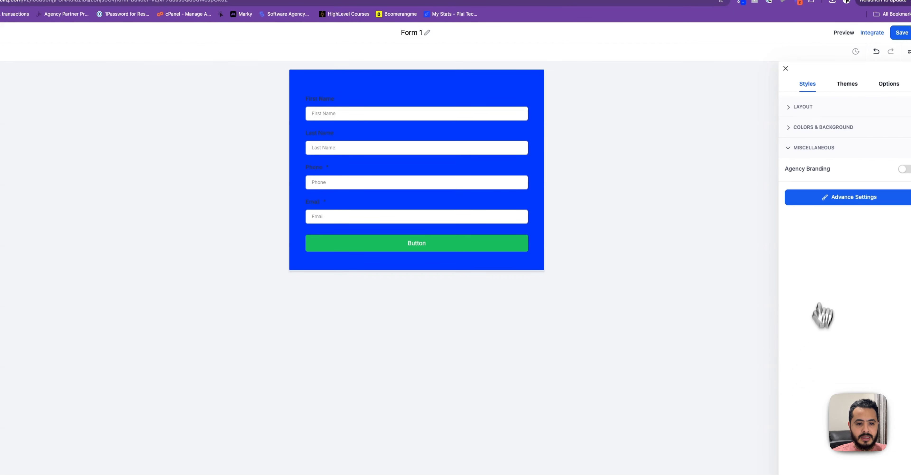
pyautogui.click(813, 197)
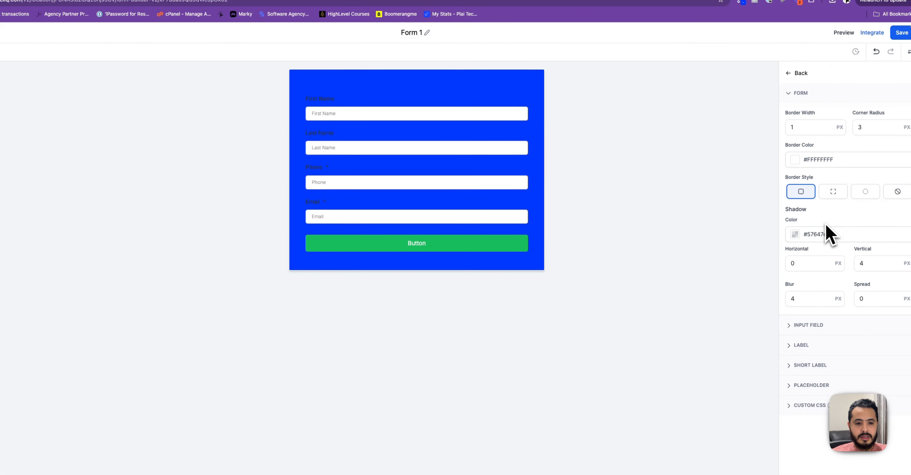
pyautogui.click(794, 94)
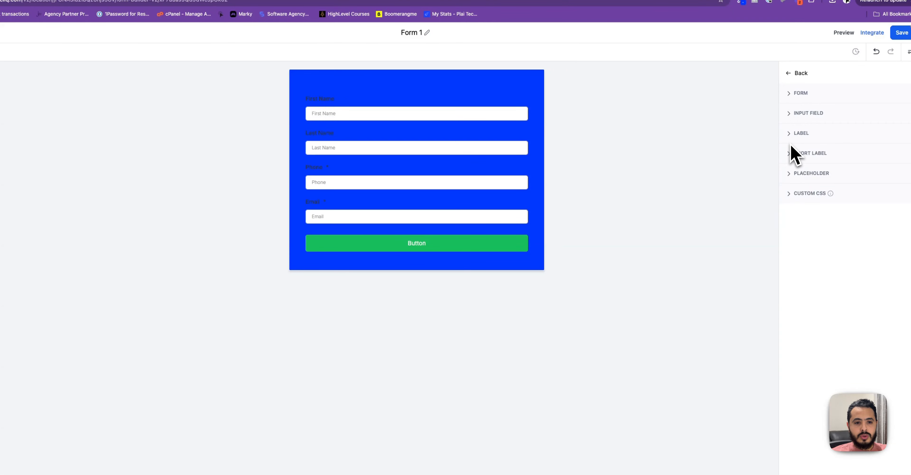
pyautogui.click(792, 135)
pyautogui.click(796, 166)
pyautogui.moveTo(803, 187); pyautogui.dragTo(746, 163)
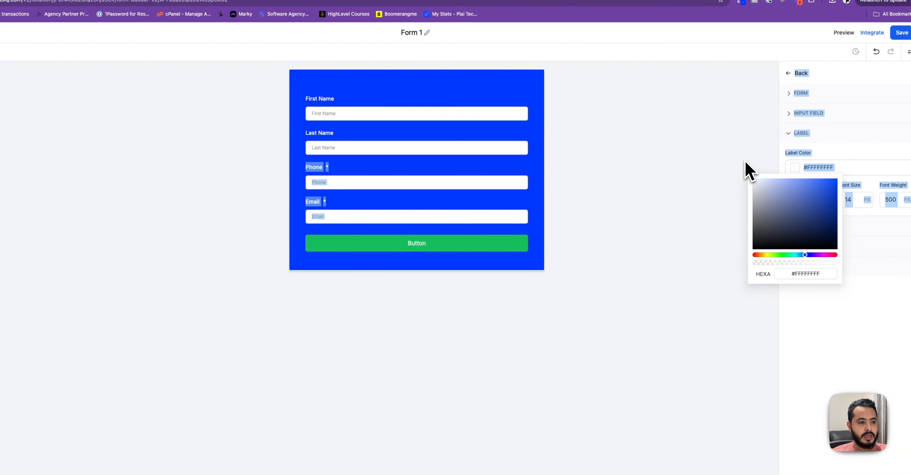
pyautogui.click(699, 170)
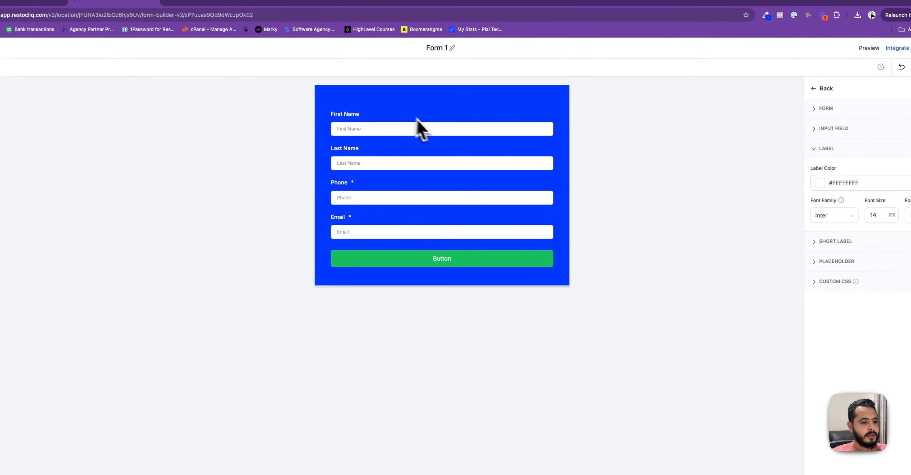
# Change the background colour of the form's submit button to white
pyautogui.click(411, 257)
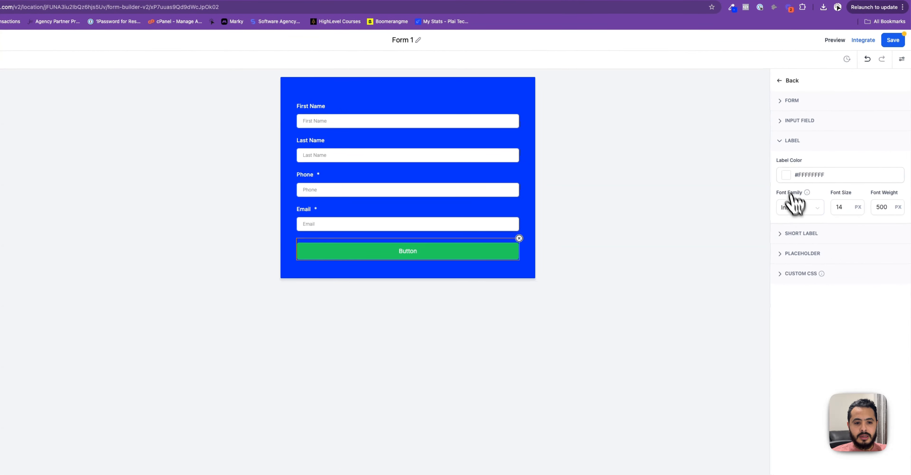
pyautogui.click(785, 84)
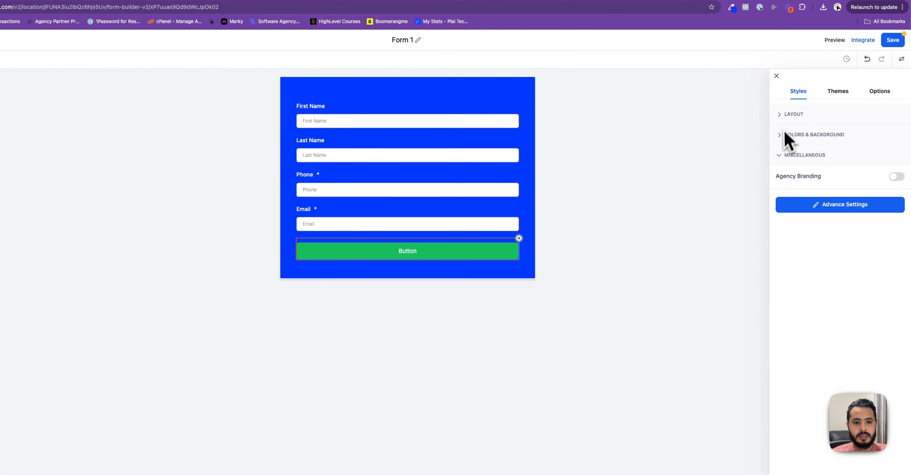
pyautogui.click(776, 76)
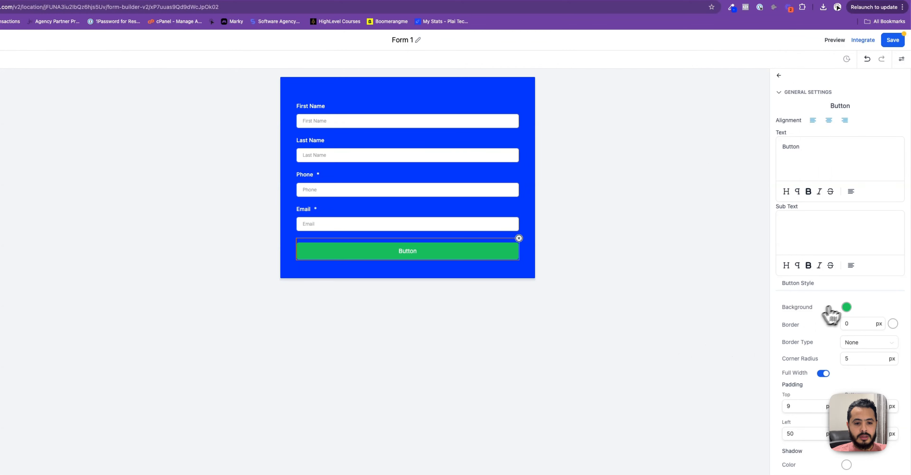
pyautogui.click(846, 307)
pyautogui.click(807, 388)
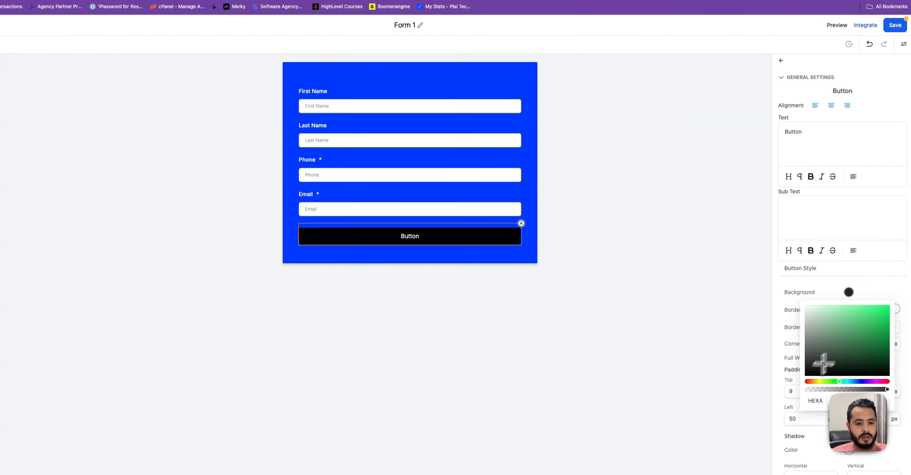
pyautogui.moveTo(888, 389); pyautogui.dragTo(786, 292)
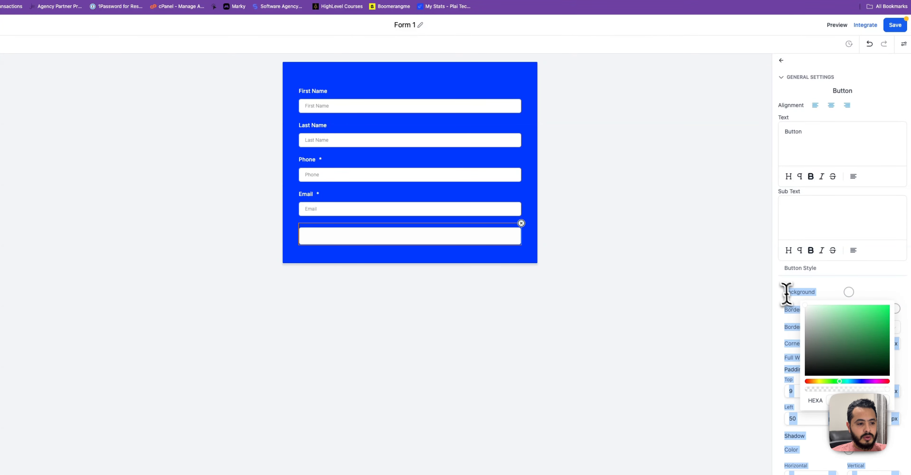
pyautogui.click(490, 249)
# Change the text colour of the submit button to black
pyautogui.scroll(-5, 849, 300)
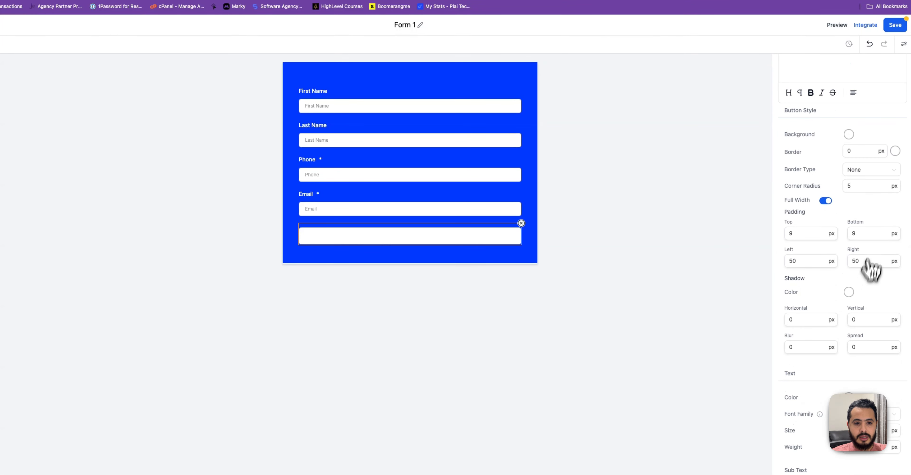
pyautogui.scroll(-2, 856, 350)
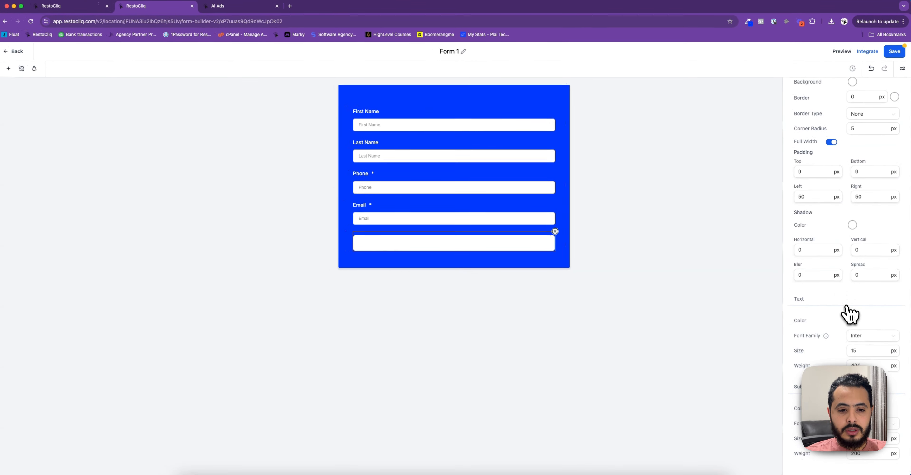
pyautogui.scroll(5, 851, 301)
pyautogui.scroll(-6, 856, 276)
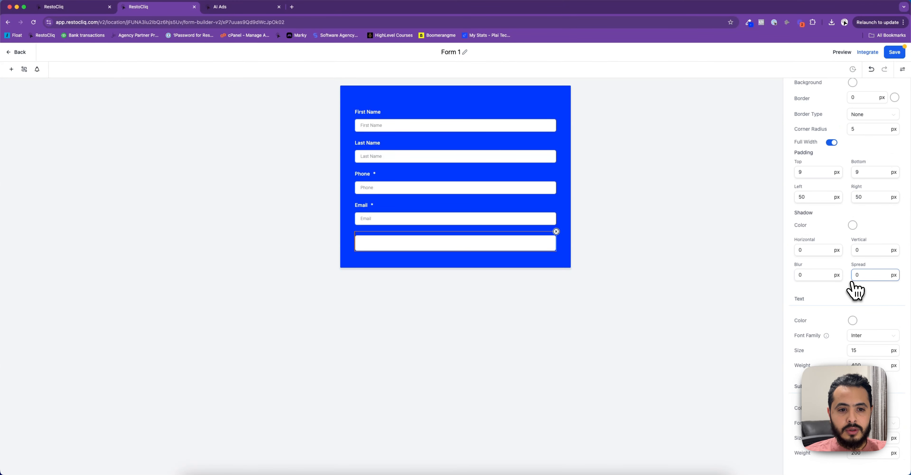
pyautogui.click(853, 320)
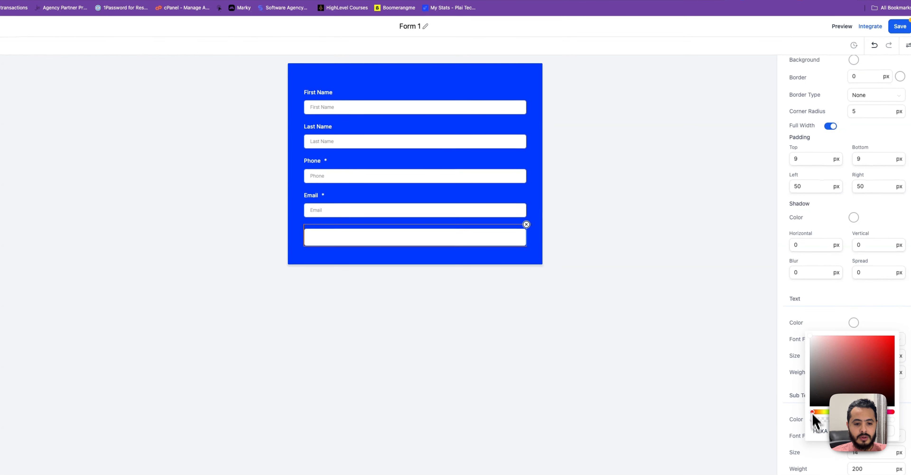
pyautogui.click(614, 380)
# Replace the submit button's text with GET ACCESS
pyautogui.click(409, 233)
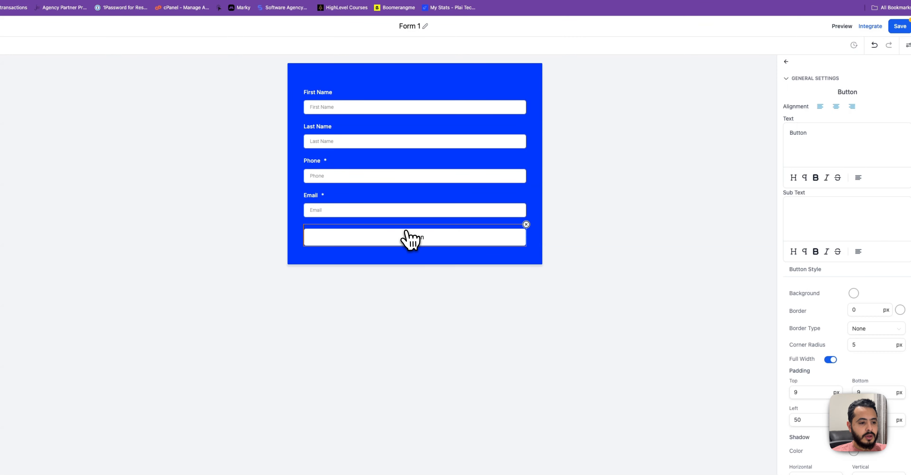
pyautogui.moveTo(814, 133); pyautogui.dragTo(717, 133)
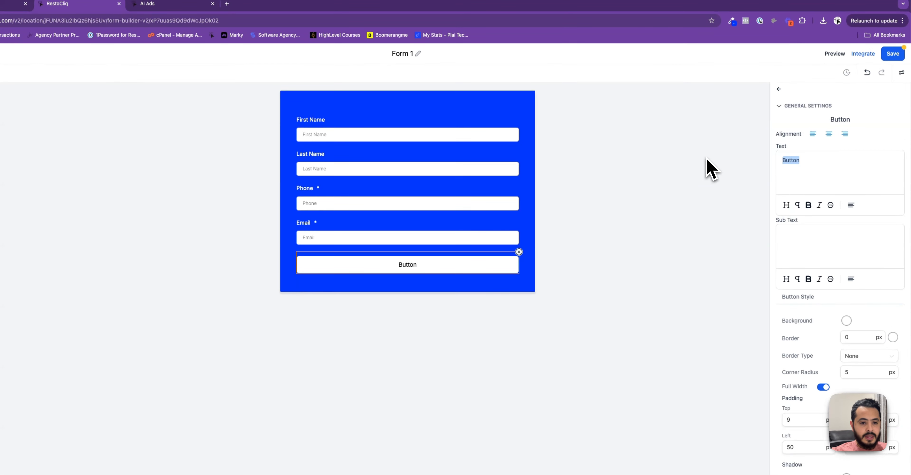
pyautogui.write('Ge')
pyautogui.press('BackSpace')
pyautogui.write('ET ACE')
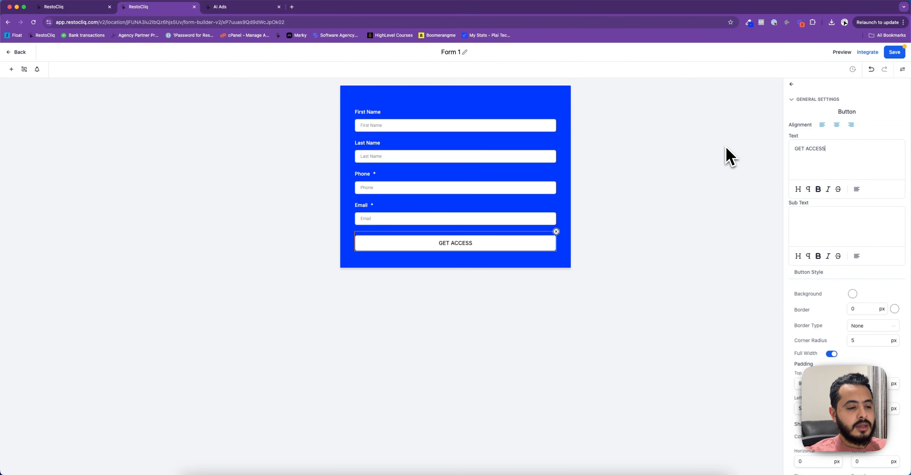
pyautogui.click(709, 165)
pyautogui.click(487, 247)
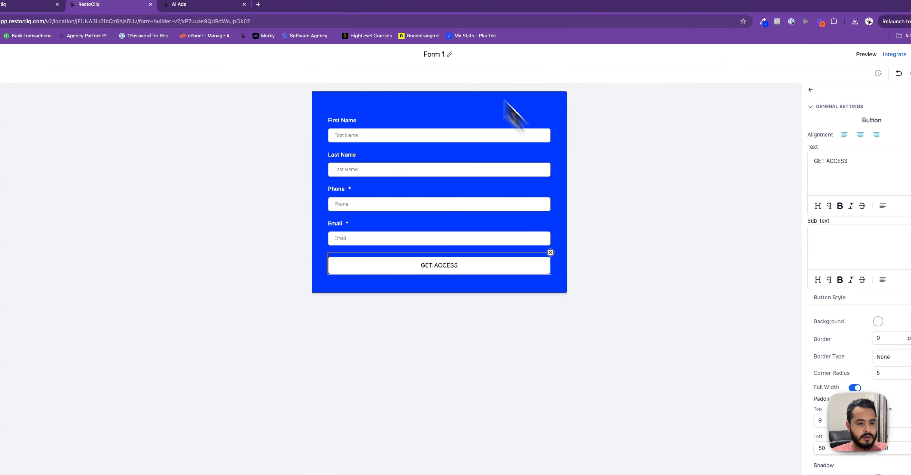
# Add a T & C element to the form below the GET ACCESS button
pyautogui.click(212, 166)
pyautogui.click(17, 47)
pyautogui.click(21, 50)
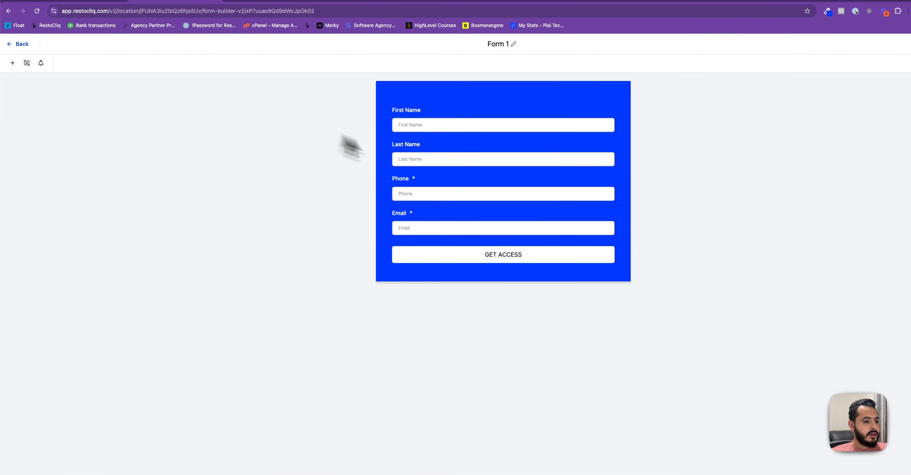
pyautogui.click(13, 63)
pyautogui.scroll(-10, 77, 304)
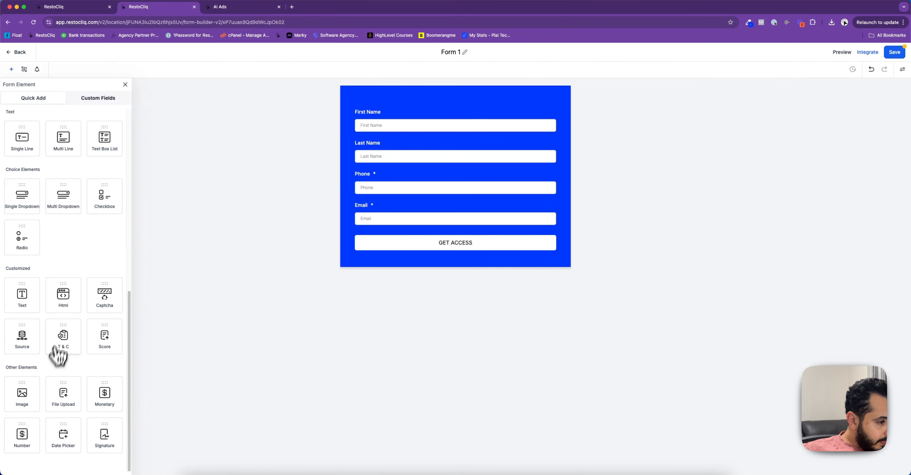
pyautogui.moveTo(63, 348); pyautogui.dragTo(423, 258)
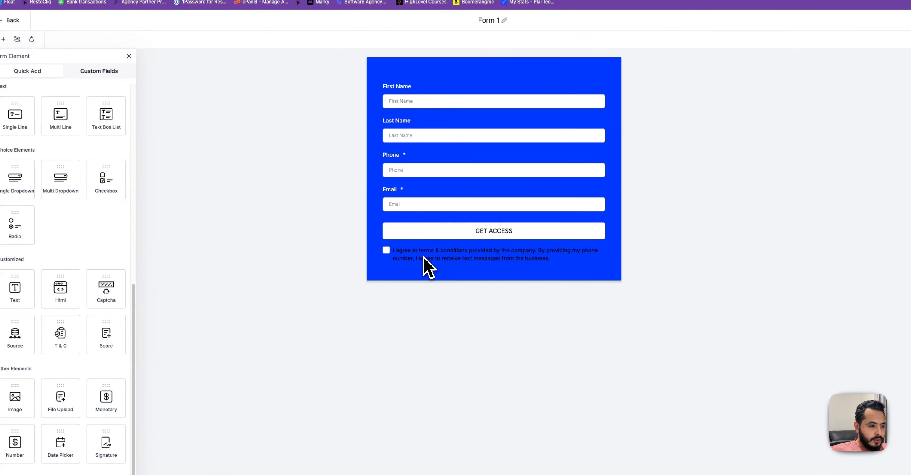
# Copy the full consent text of the T & C element, and delete that element from the form
pyautogui.click(474, 254)
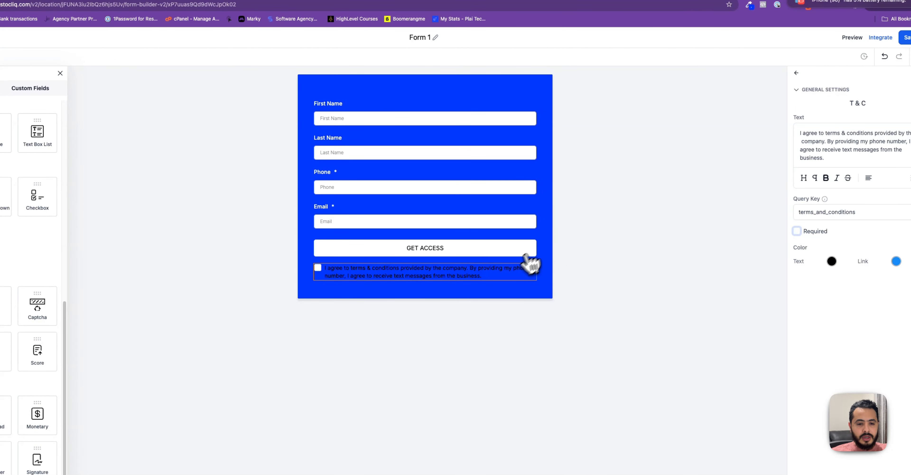
pyautogui.moveTo(481, 276); pyautogui.dragTo(329, 271)
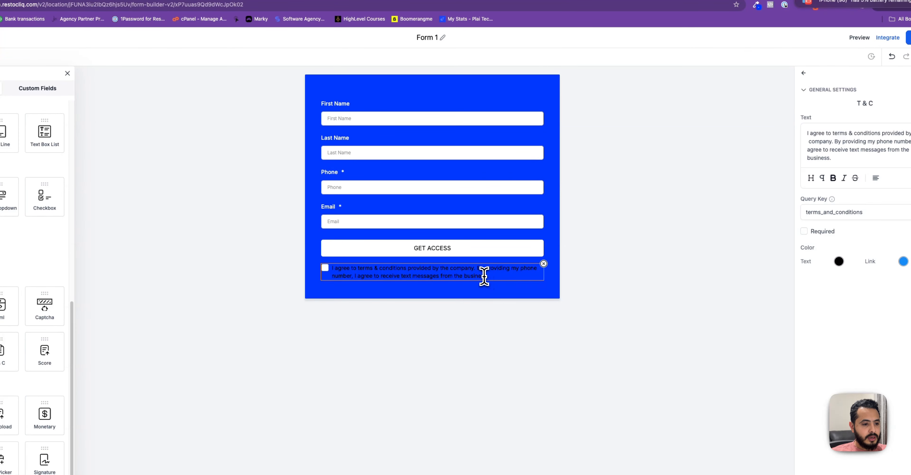
pyautogui.moveTo(828, 158); pyautogui.dragTo(807, 133)
pyautogui.hotkey('ctrl', 'c')
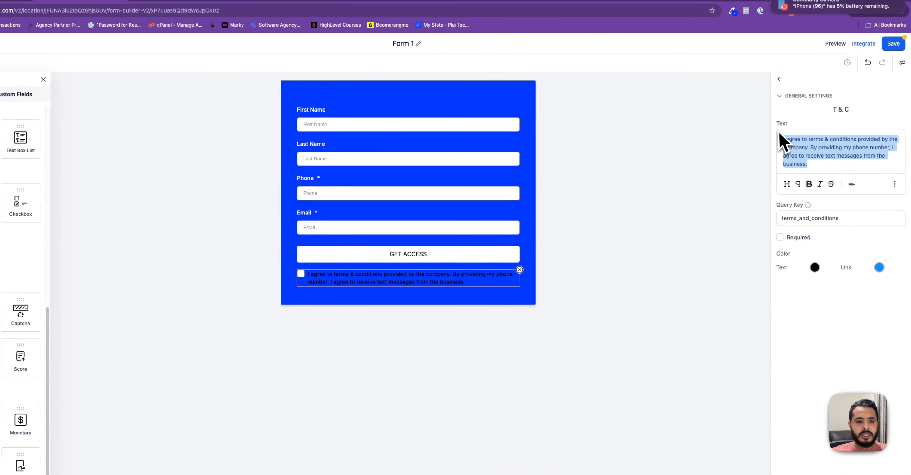
pyautogui.click(693, 127)
pyautogui.click(349, 278)
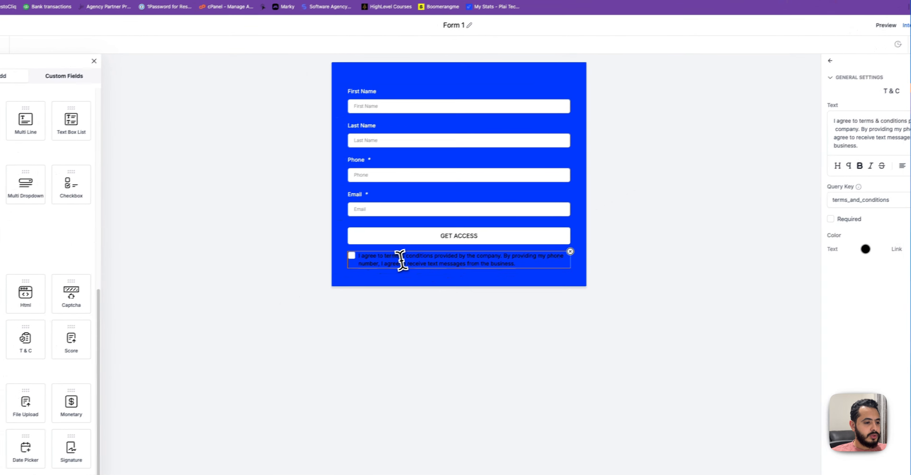
pyautogui.click(520, 269)
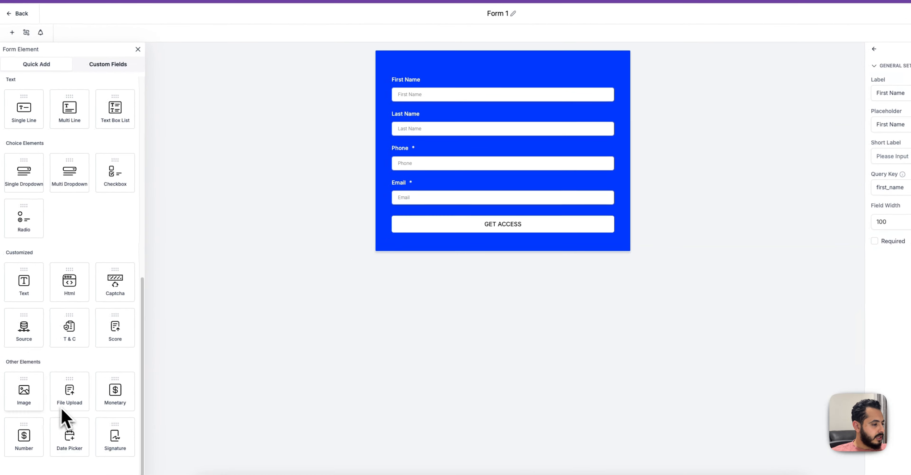
# Add a Text element below the GET ACCESS button and replace its placeholder with the copied consent text
pyautogui.moveTo(8, 287); pyautogui.dragTo(418, 304)
pyautogui.click(382, 289)
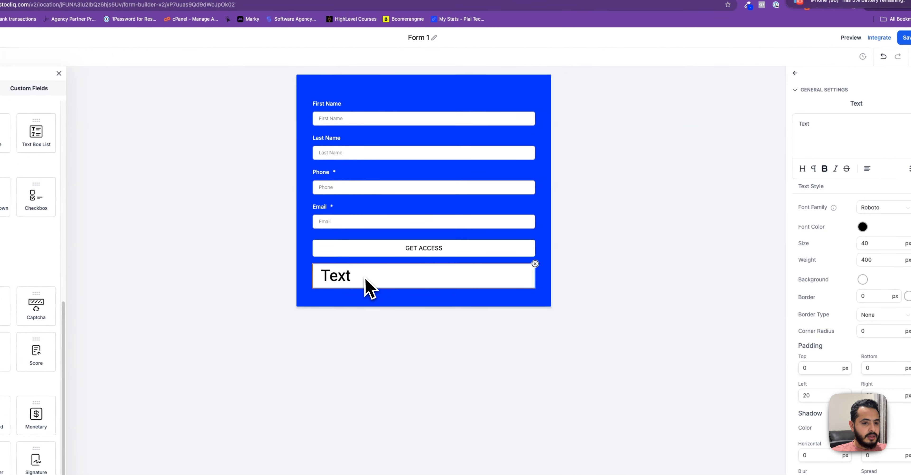
pyautogui.tripleClick(849, 126)
pyautogui.hotkey('ctrl', 'v')
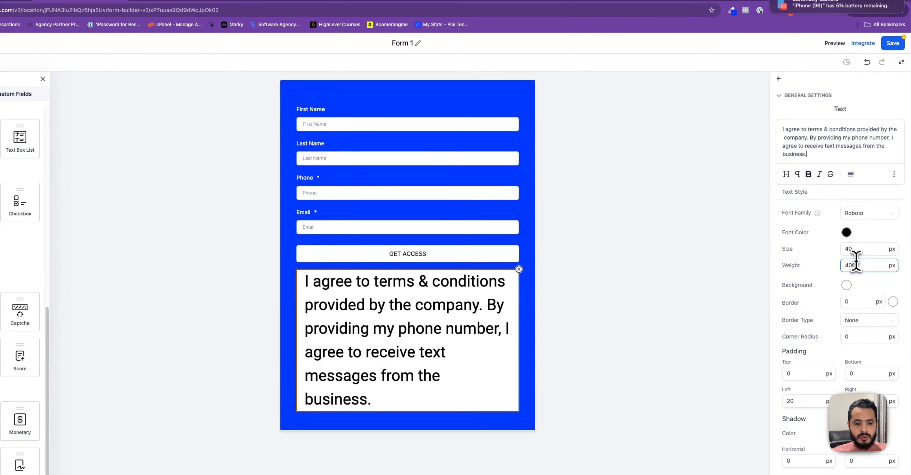
# Reduce the consent text's font size to 12 px
pyautogui.write('16')
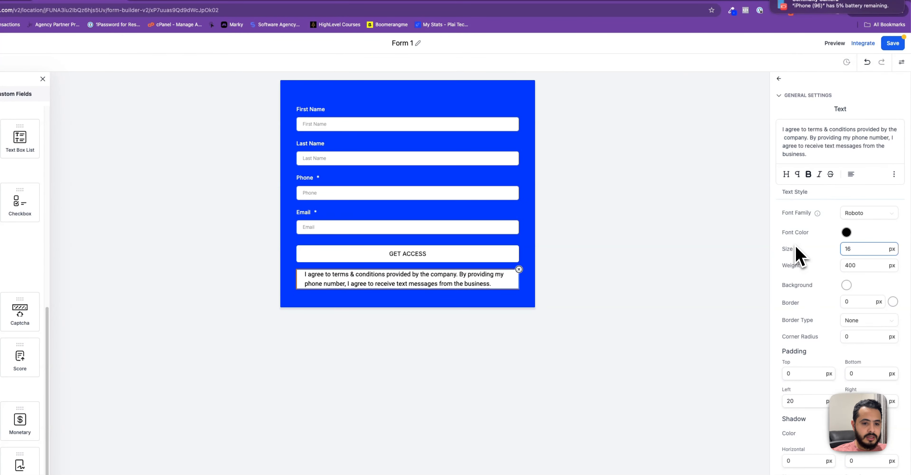
pyautogui.write('12')
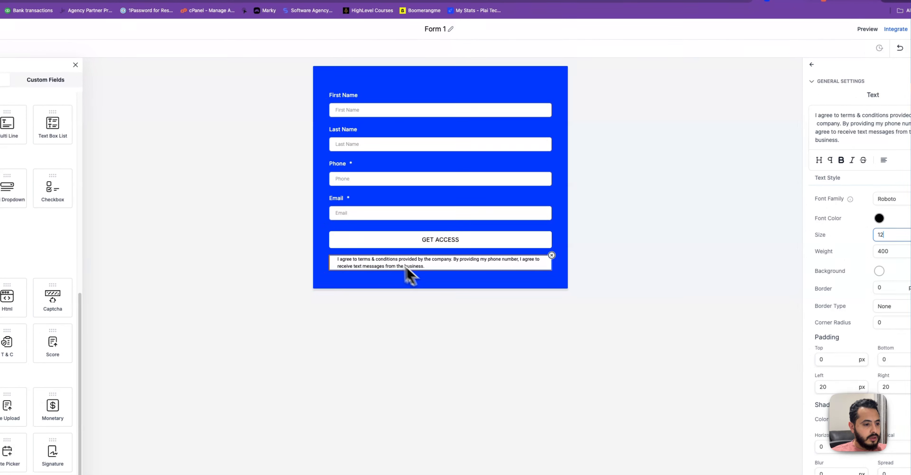
pyautogui.click(411, 274)
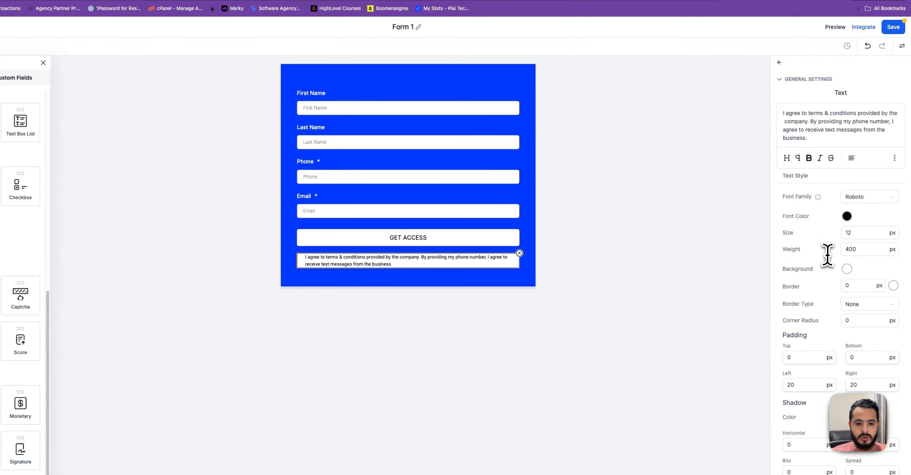
# Try to adjust the background and font colours of the consent text block
pyautogui.click(848, 268)
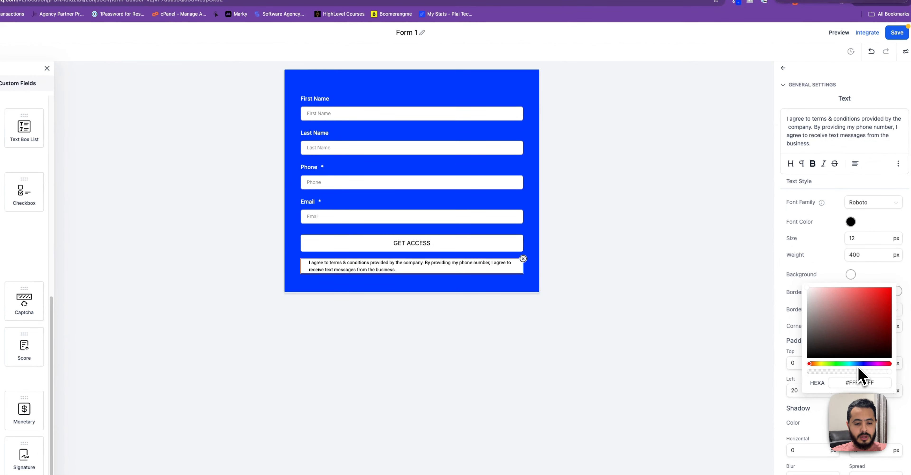
pyautogui.click(857, 365)
pyautogui.click(585, 350)
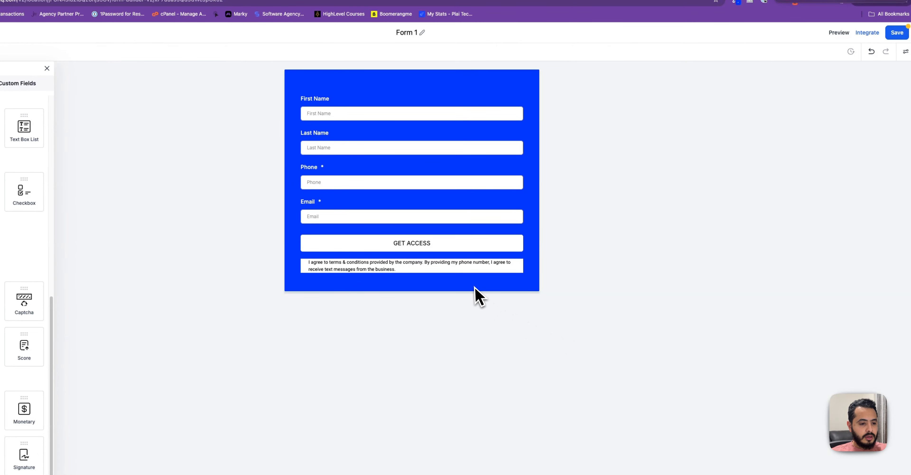
pyautogui.click(460, 269)
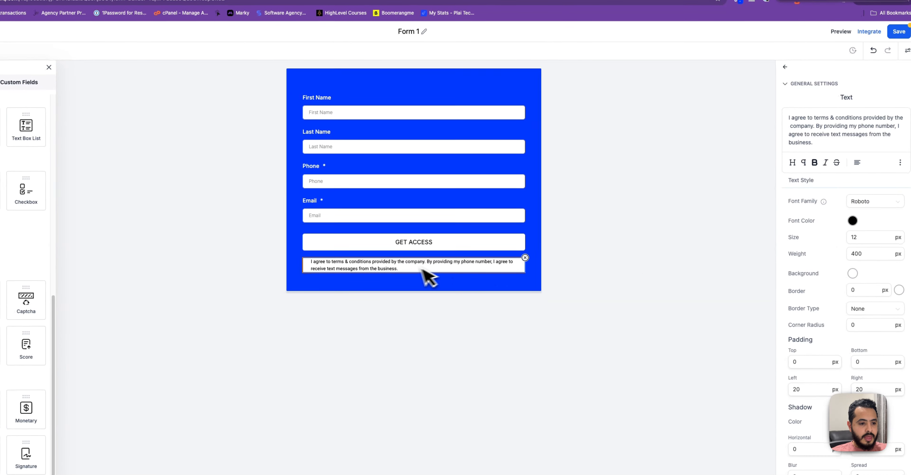
pyautogui.click(855, 222)
pyautogui.click(460, 246)
pyautogui.click(422, 280)
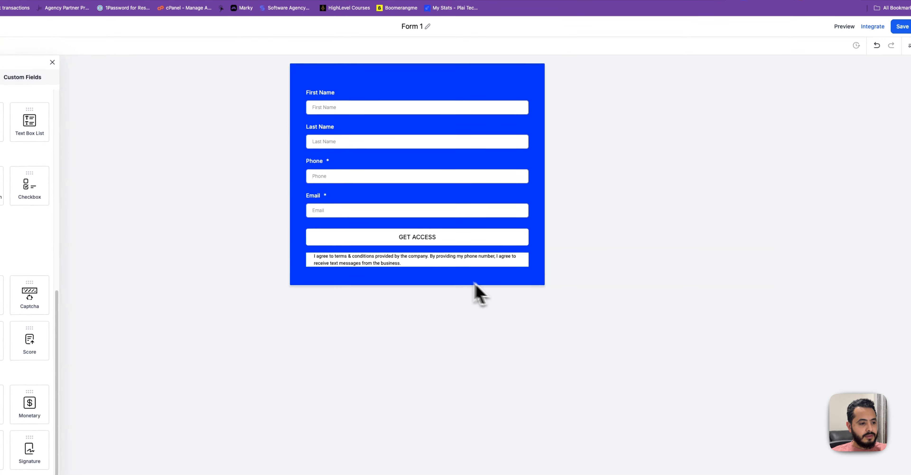
# Copy the form's background colour 0038feFF and apply it as the background of the consent text
pyautogui.click(409, 265)
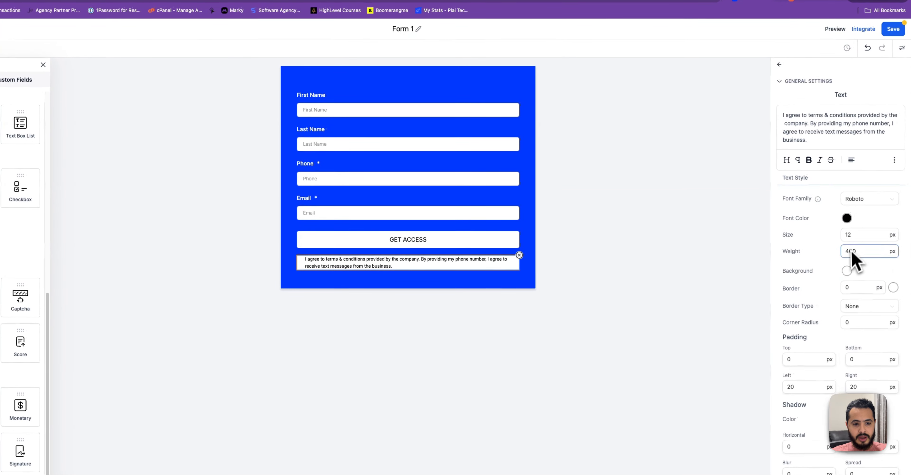
pyautogui.click(856, 268)
pyautogui.click(538, 91)
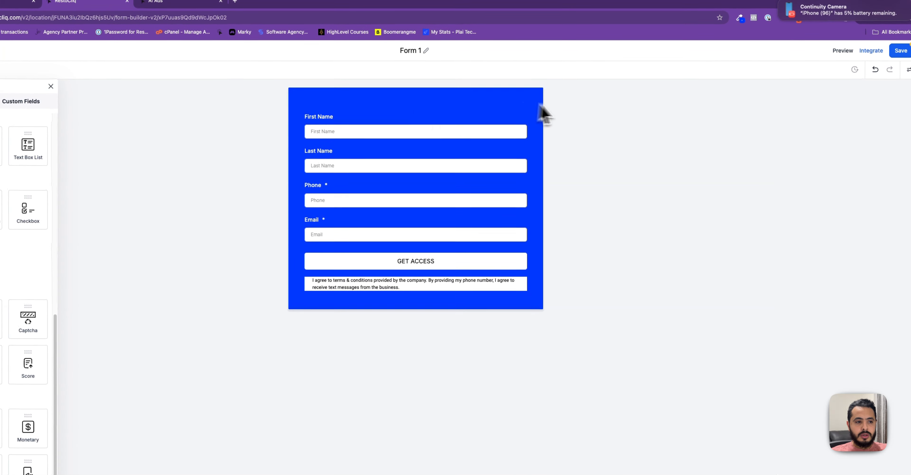
pyautogui.click(903, 70)
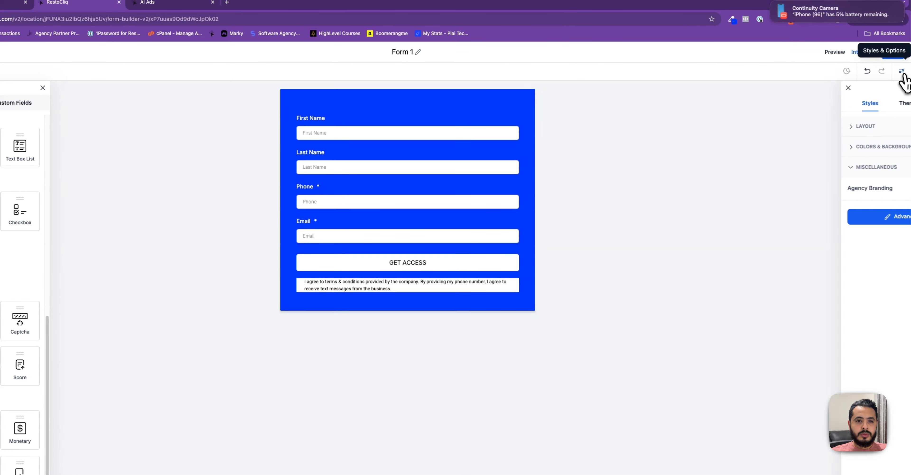
pyautogui.click(800, 147)
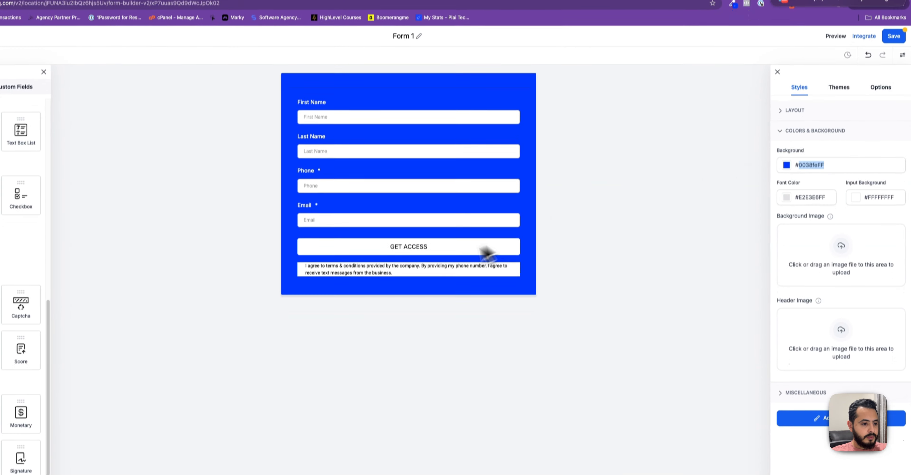
pyautogui.click(430, 287)
pyautogui.click(849, 262)
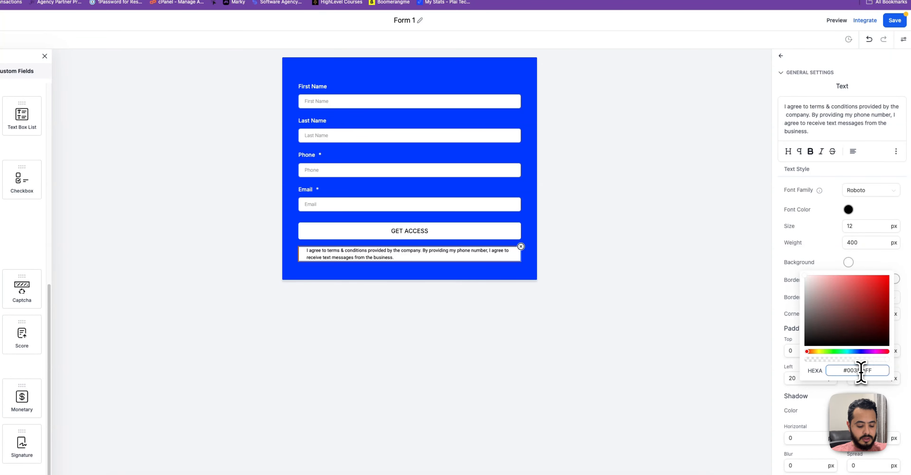
pyautogui.click(702, 281)
# Change the consent text's font colour to white
pyautogui.click(440, 259)
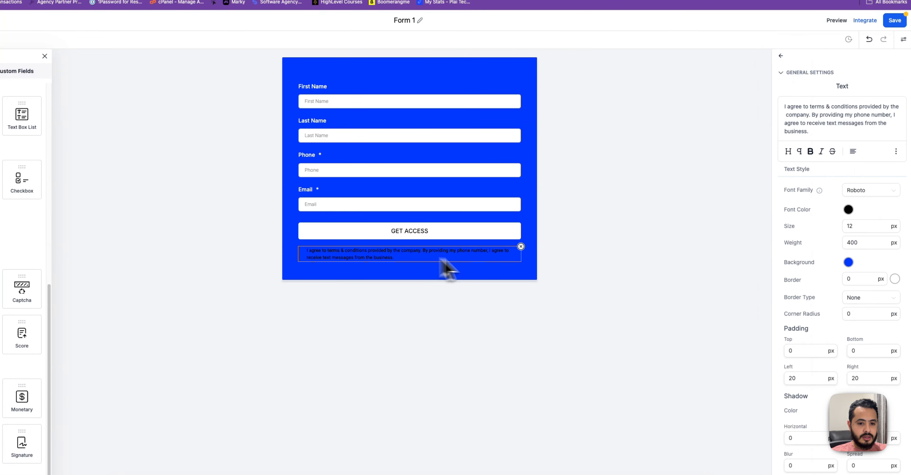
pyautogui.scroll(-1, 847, 304)
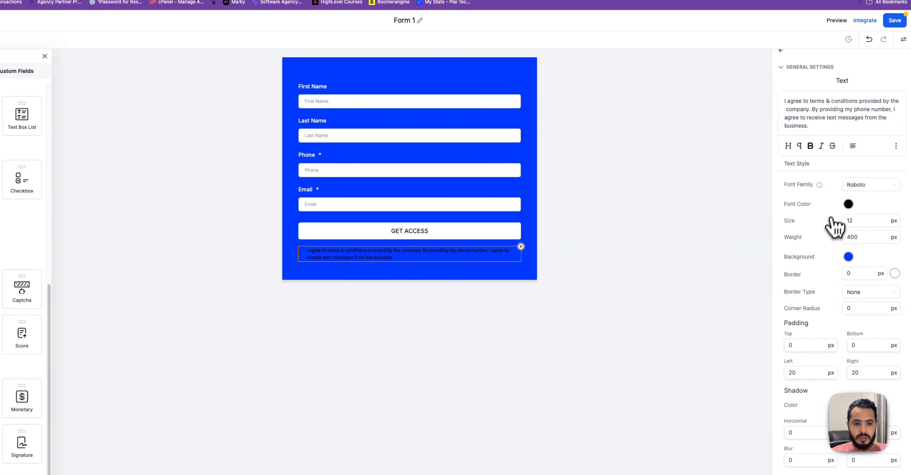
pyautogui.click(693, 280)
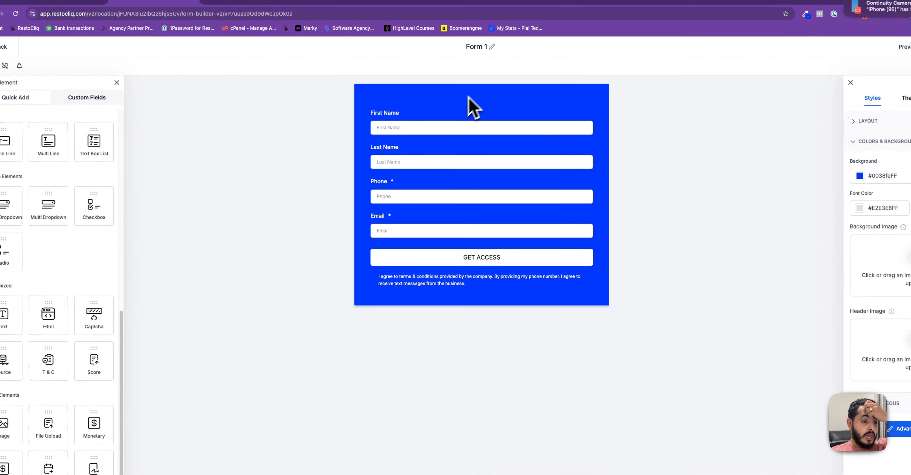
# Rename the form as Demo form and save it
pyautogui.click(117, 82)
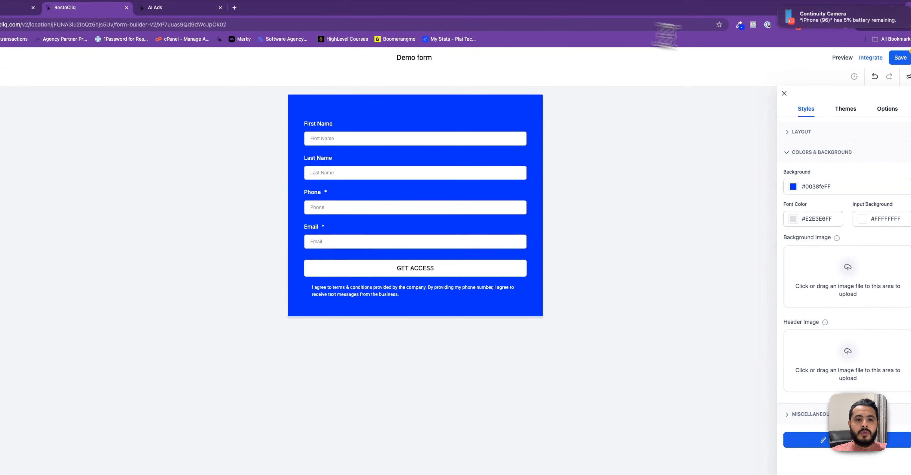
pyautogui.click(905, 58)
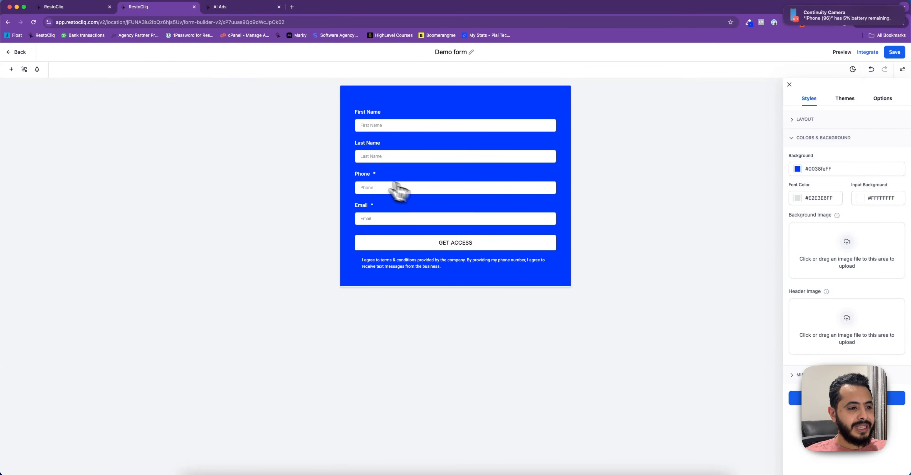
# Delete the Last Name and First Name fields from the form
pyautogui.click(441, 150)
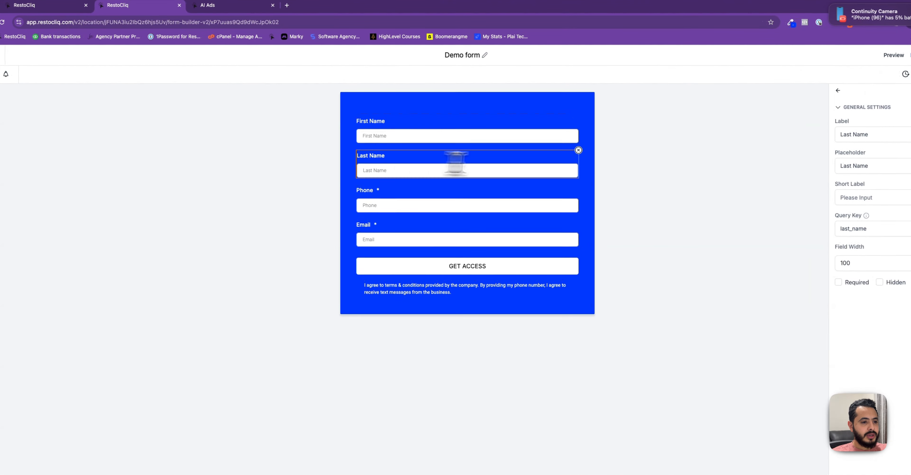
pyautogui.click(553, 138)
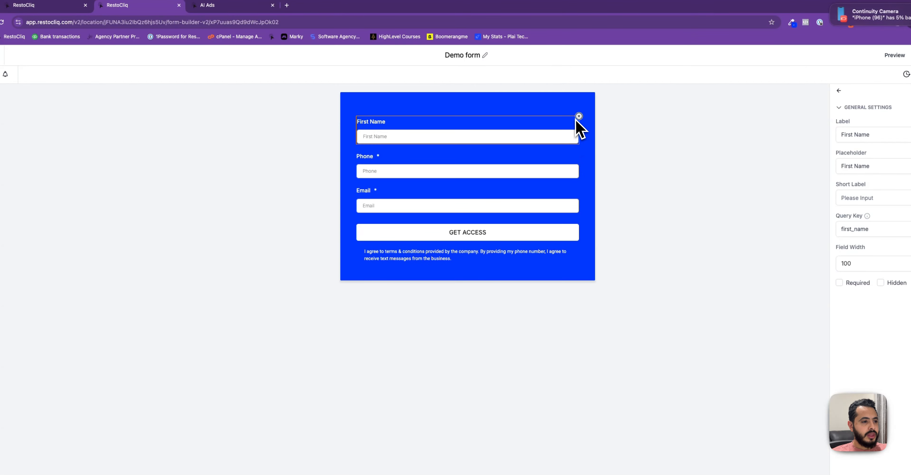
pyautogui.click(579, 116)
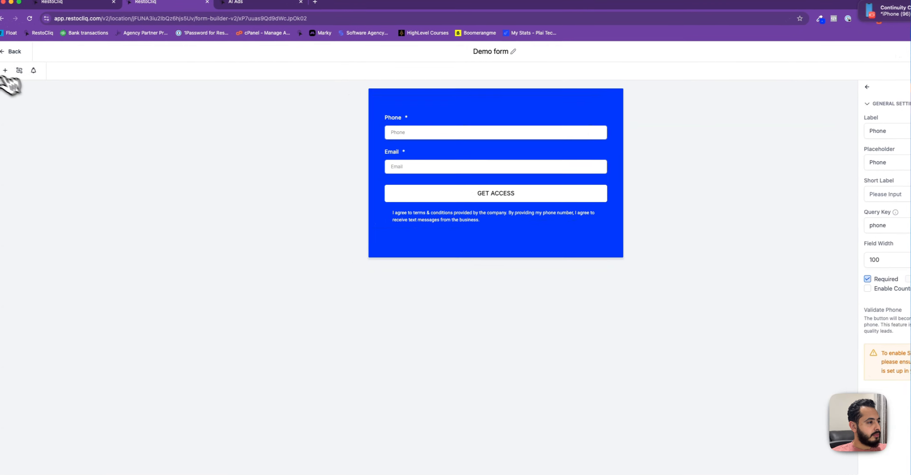
# Add a Full Name field above the Phone field, and close the list of form elements
pyautogui.click(5, 70)
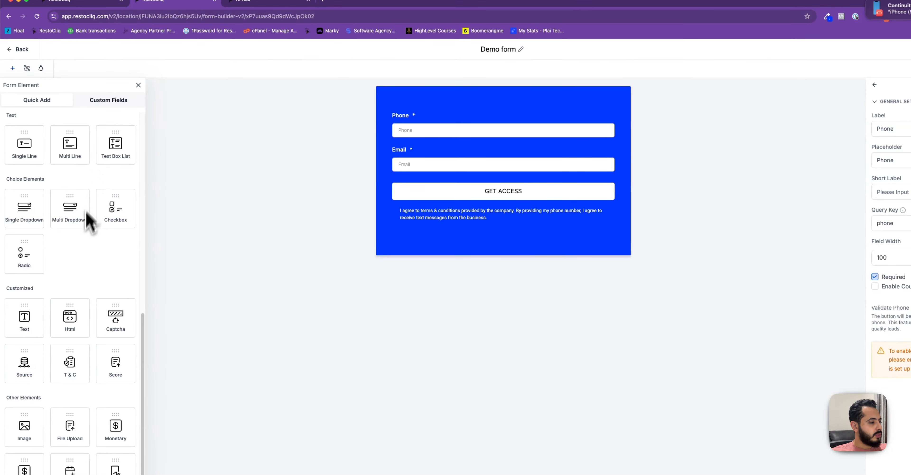
pyautogui.scroll(10, 63, 270)
pyautogui.moveTo(24, 150); pyautogui.dragTo(448, 134)
pyautogui.click(461, 122)
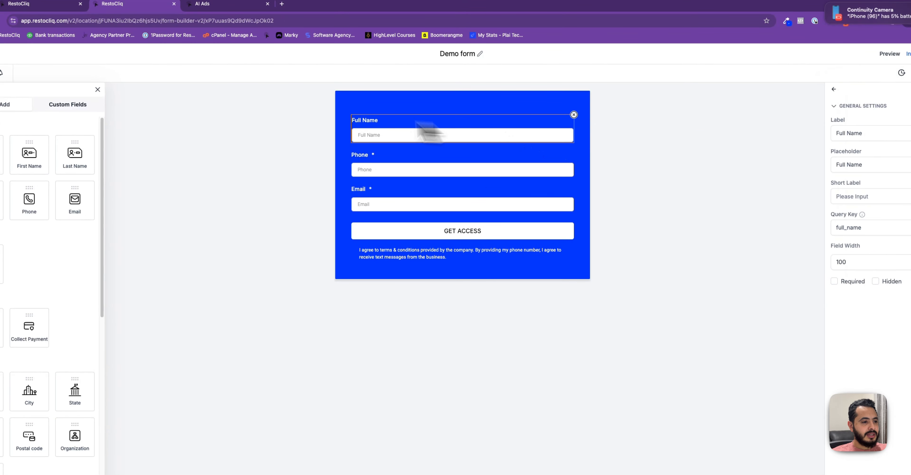
pyautogui.click(98, 89)
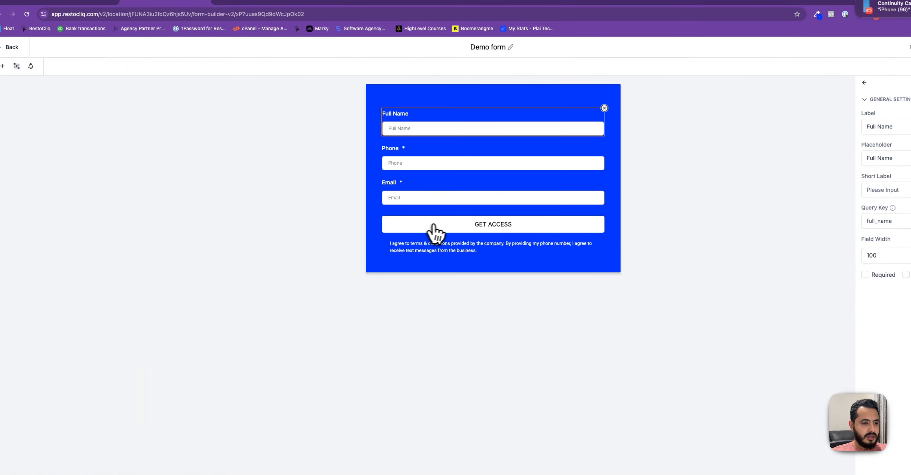
# Look through the GET ACCESS button's settings and the form's style, advanced and layout settings for sizing options
pyautogui.click(436, 232)
pyautogui.scroll(-6, 828, 212)
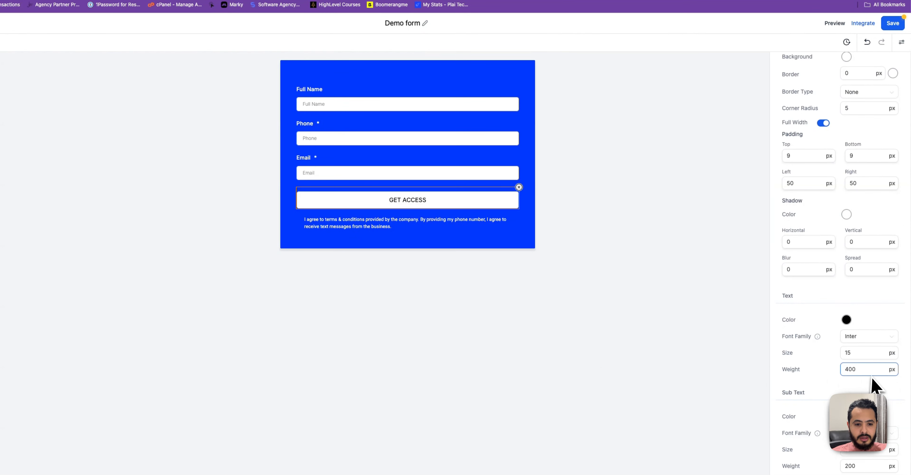
pyautogui.scroll(10, 842, 141)
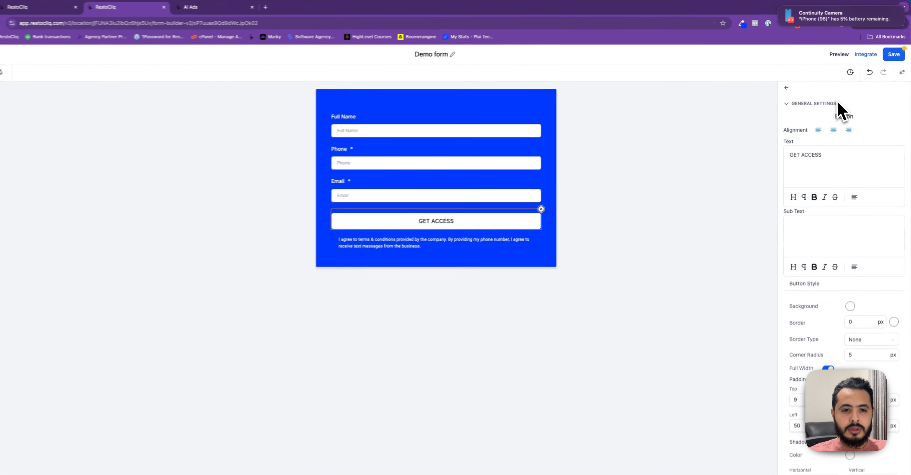
pyautogui.scroll(-6, 857, 159)
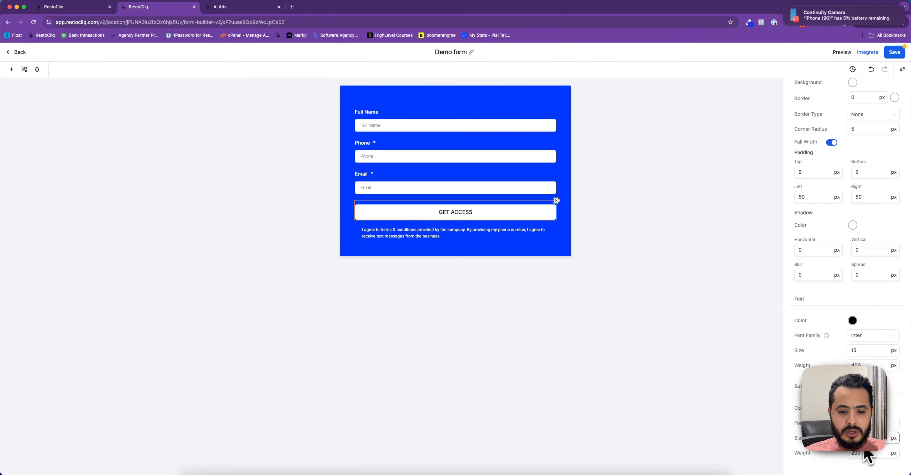
pyautogui.scroll(6, 808, 285)
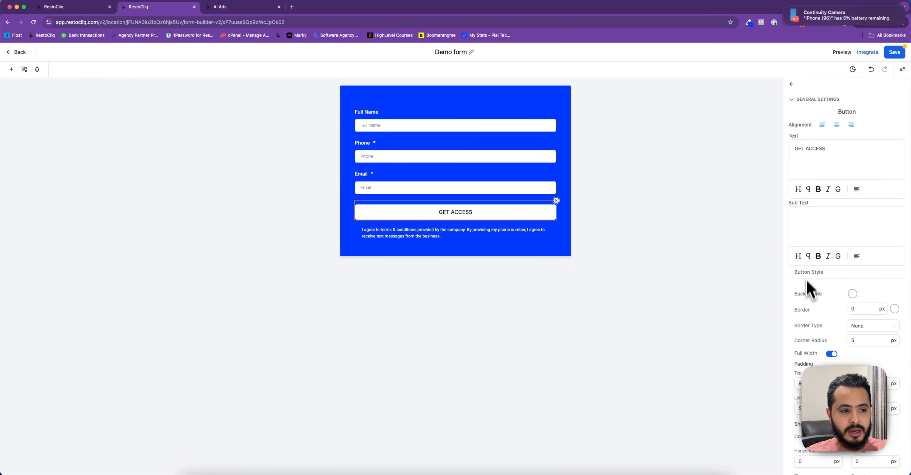
pyautogui.click(779, 69)
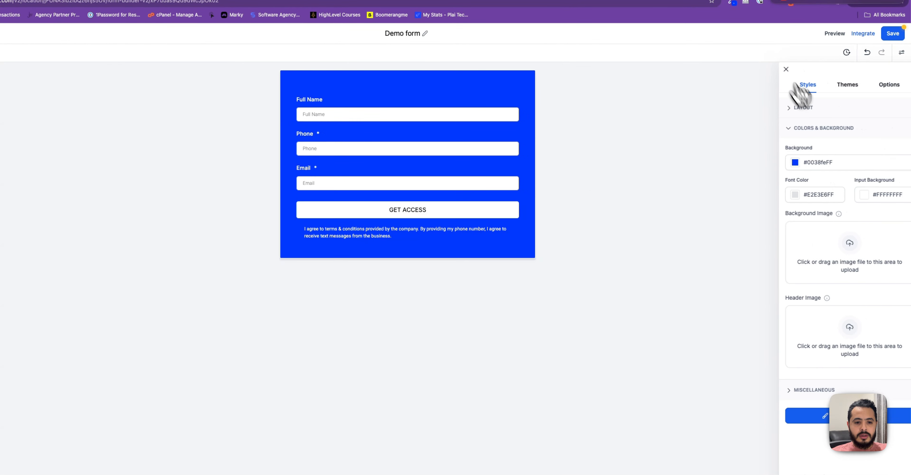
pyautogui.click(811, 390)
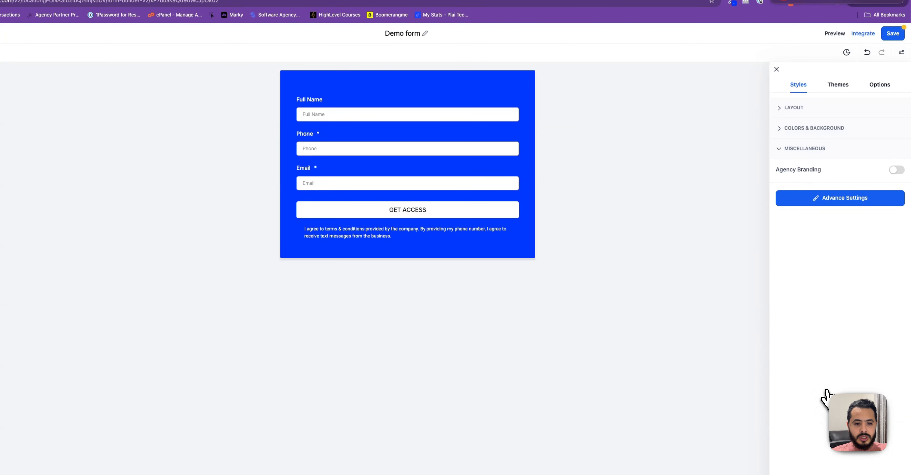
pyautogui.click(797, 151)
pyautogui.click(796, 155)
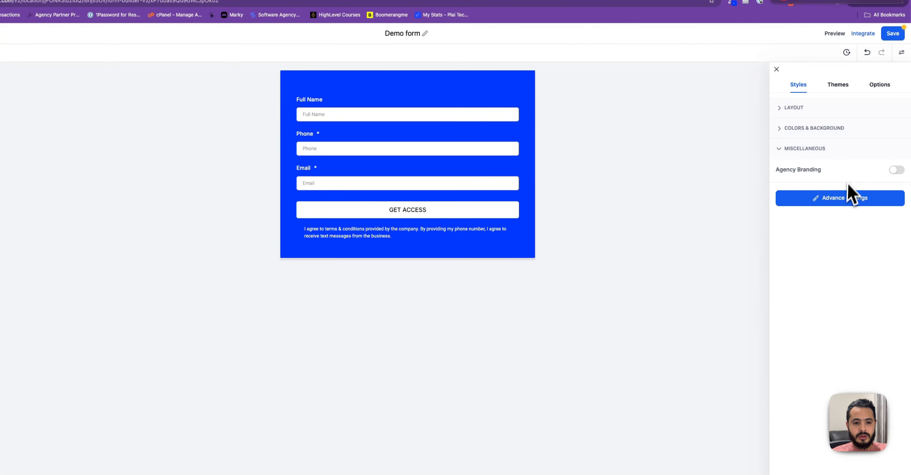
pyautogui.click(835, 201)
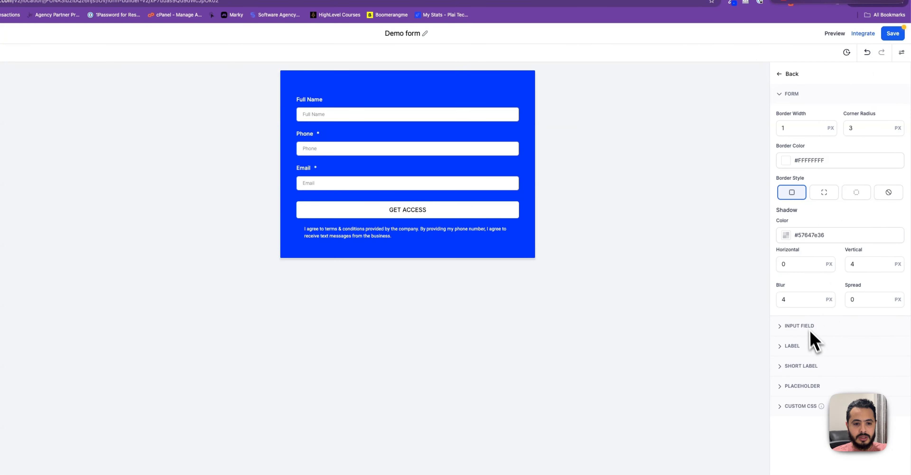
pyautogui.click(791, 75)
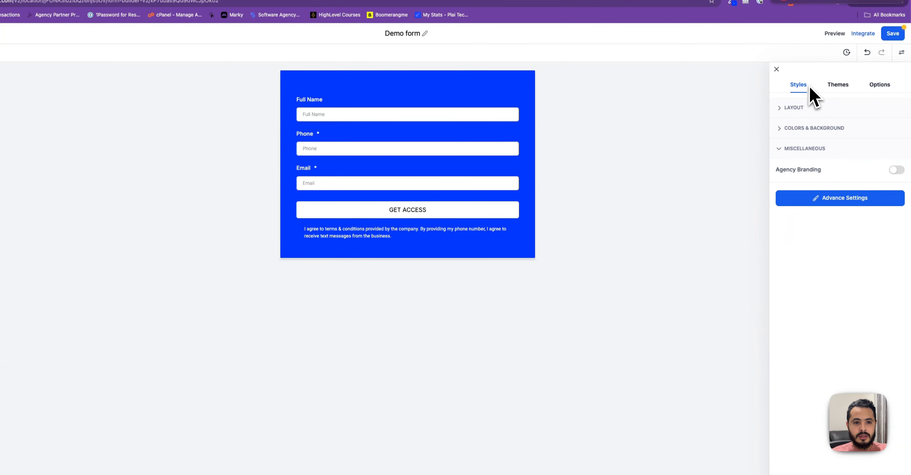
pyautogui.click(791, 108)
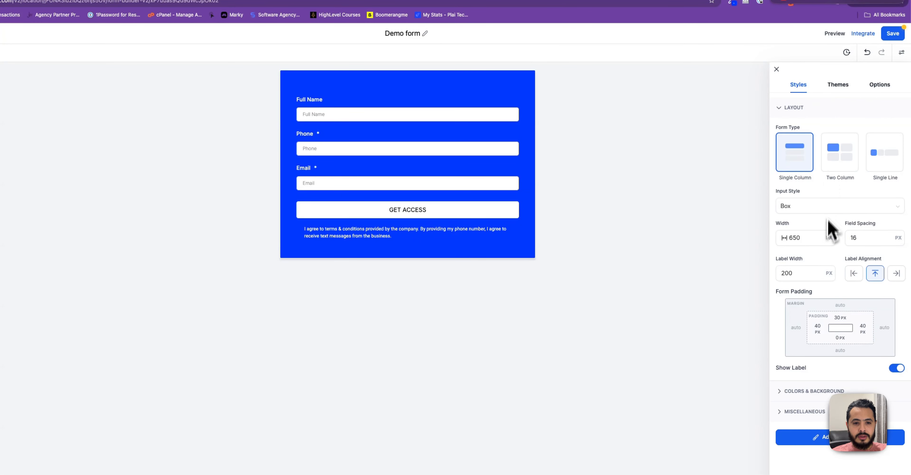
pyautogui.click(810, 207)
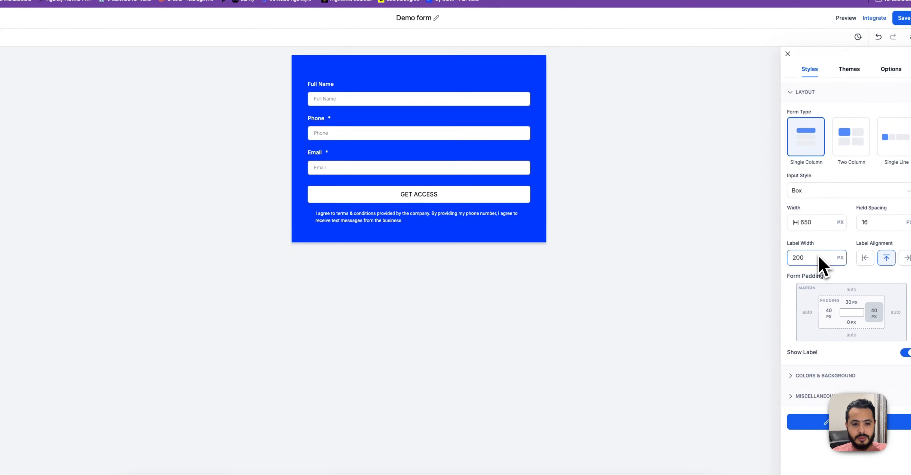
# Turn off full width for the GET ACCESS button, set its field width to 35%, and save the form
pyautogui.click(421, 195)
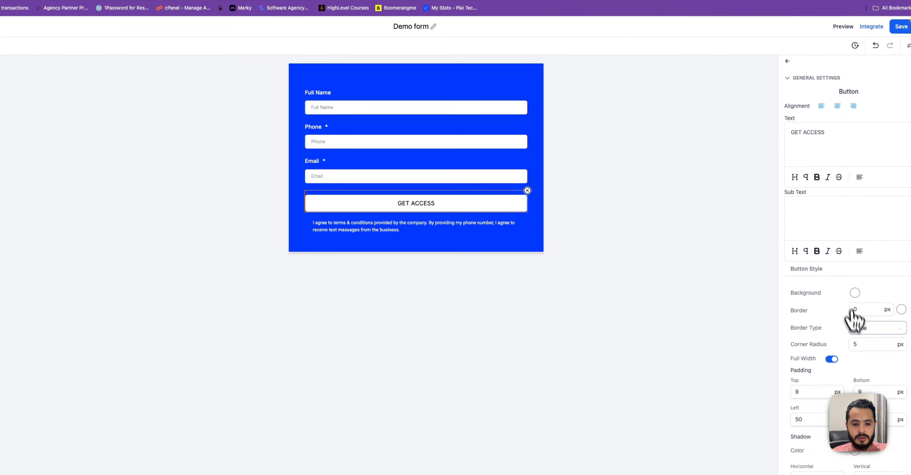
pyautogui.scroll(-3, 855, 320)
pyautogui.click(832, 292)
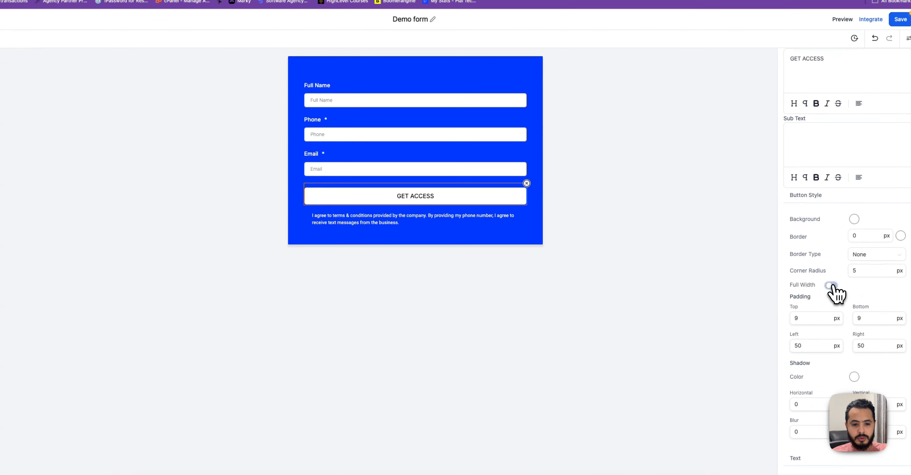
pyautogui.doubleClick(862, 297)
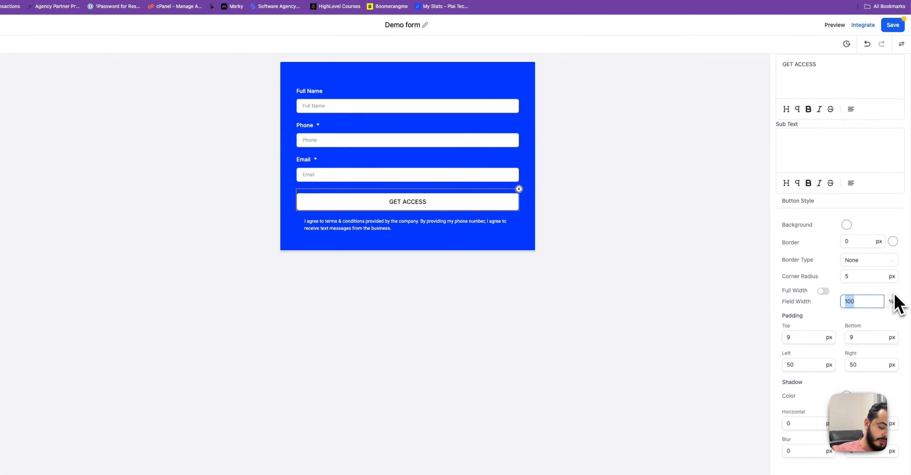
pyautogui.click(612, 305)
pyautogui.click(439, 206)
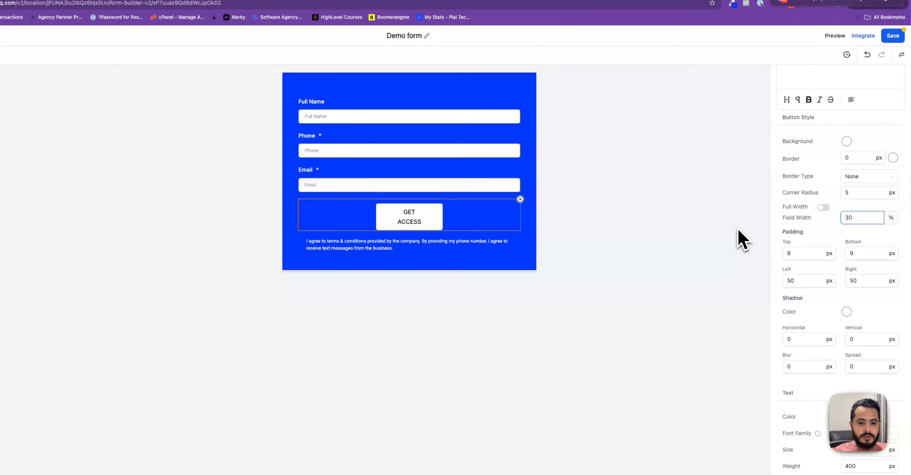
pyautogui.press('BackSpace')
pyautogui.write('5')
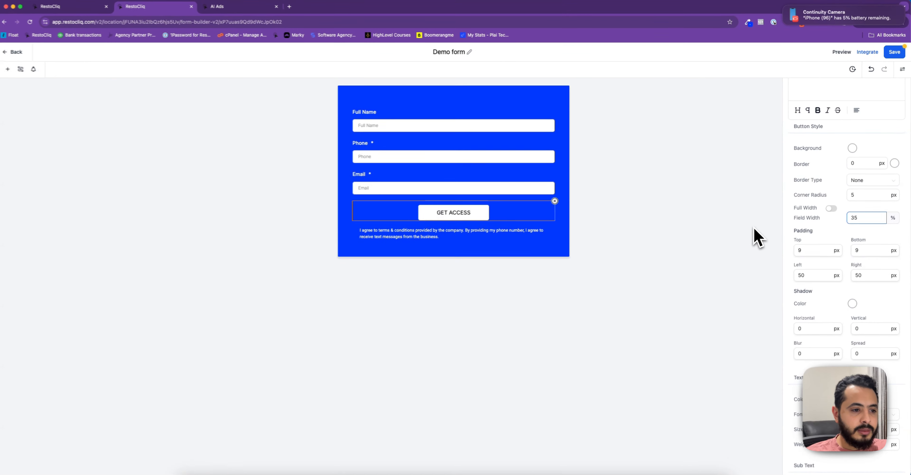
pyautogui.click(756, 237)
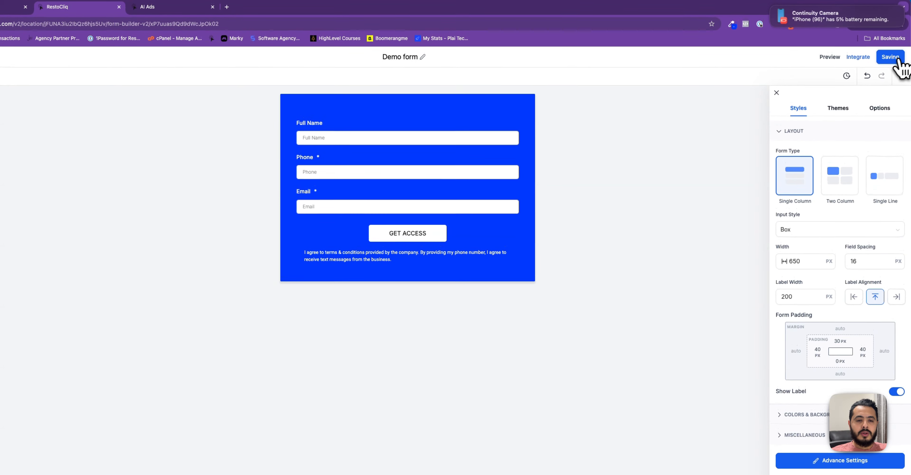
pyautogui.click(892, 50)
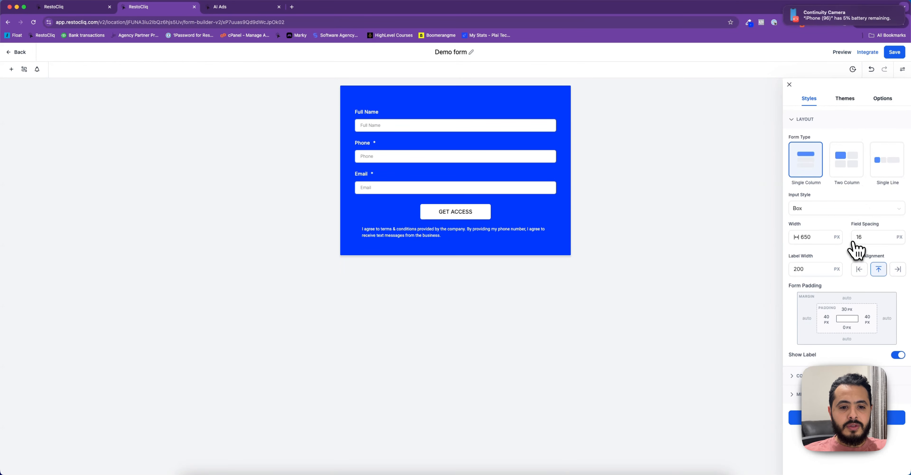
# Preview the Demo form with its narrowed GET ACCESS button, and return to the form builder
pyautogui.click(449, 213)
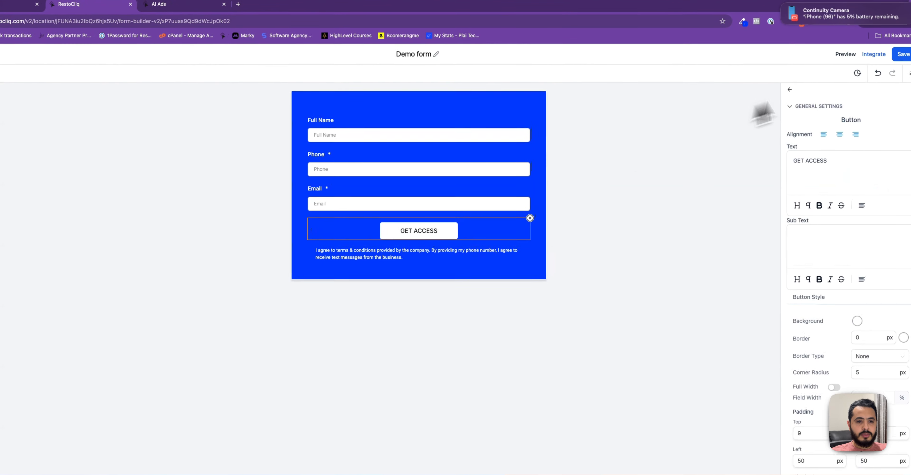
pyautogui.click(842, 52)
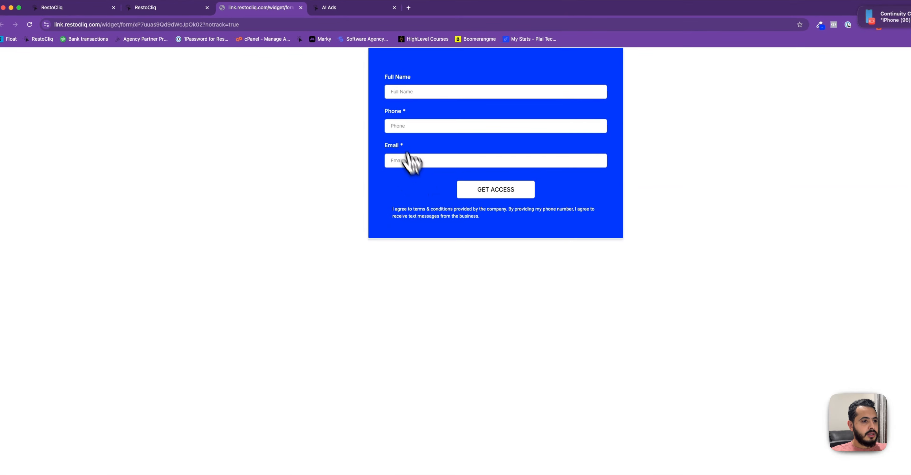
pyautogui.click(176, 11)
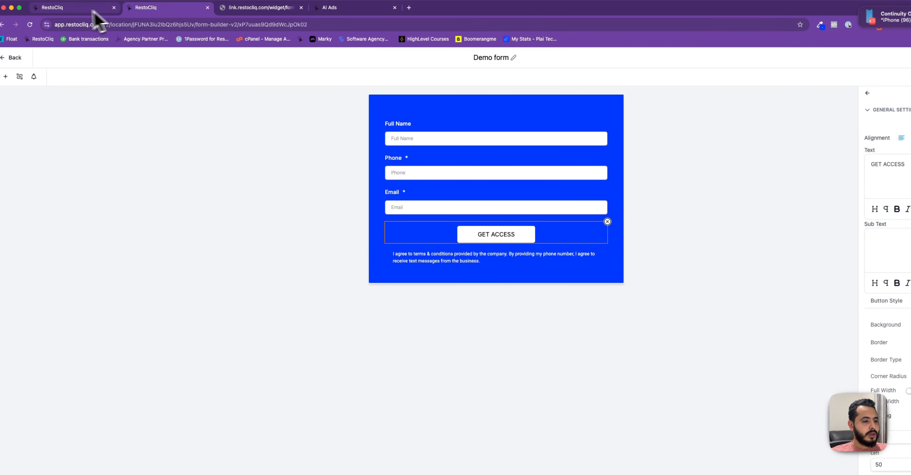
pyautogui.click(563, 140)
pyautogui.click(520, 188)
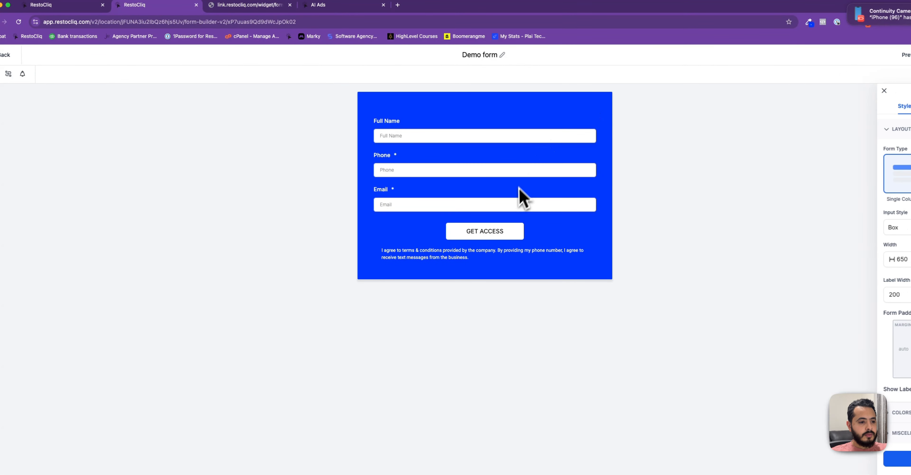
# Return to the funnel page builder and set the popup's form element to Demo form
pyautogui.click(84, 6)
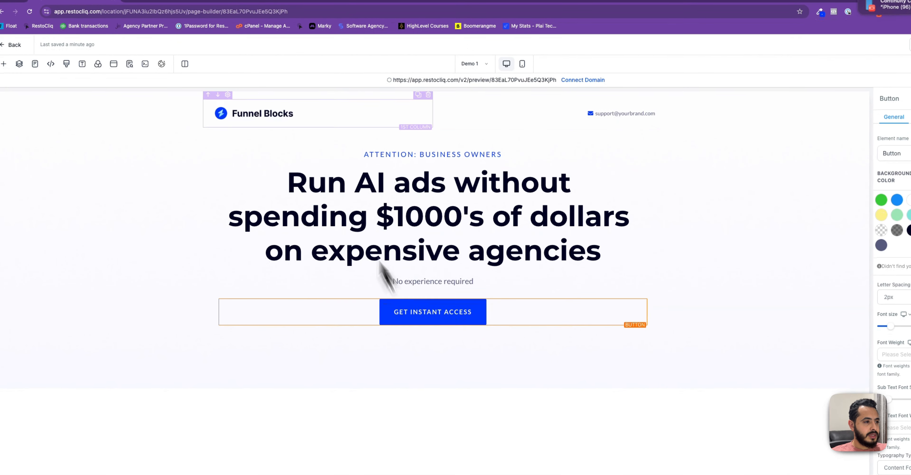
pyautogui.click(114, 62)
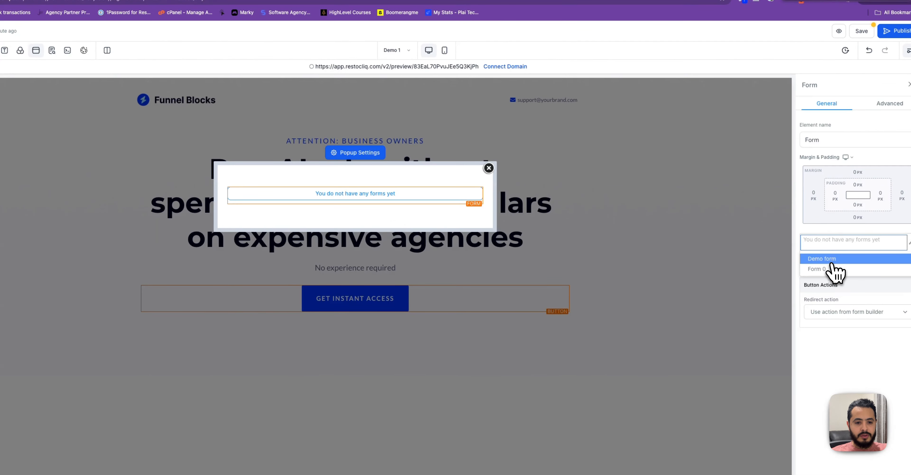
pyautogui.click(831, 261)
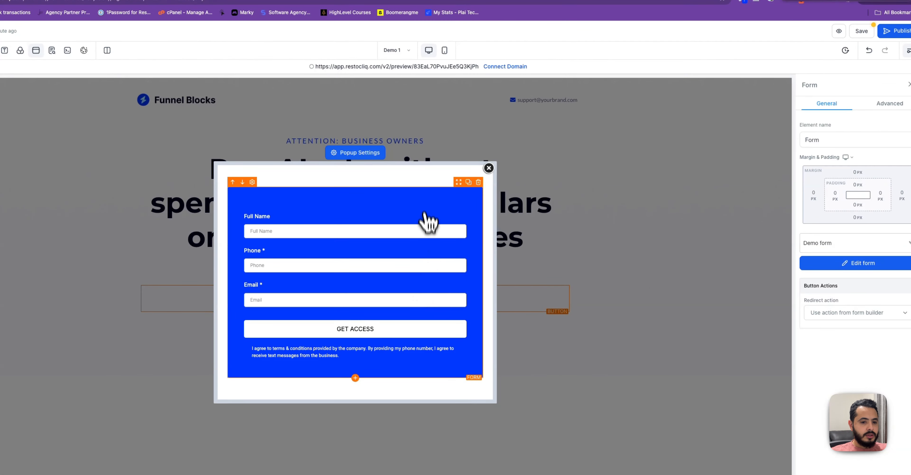
# Set the popup's background color to the same blue as the form
pyautogui.click(356, 153)
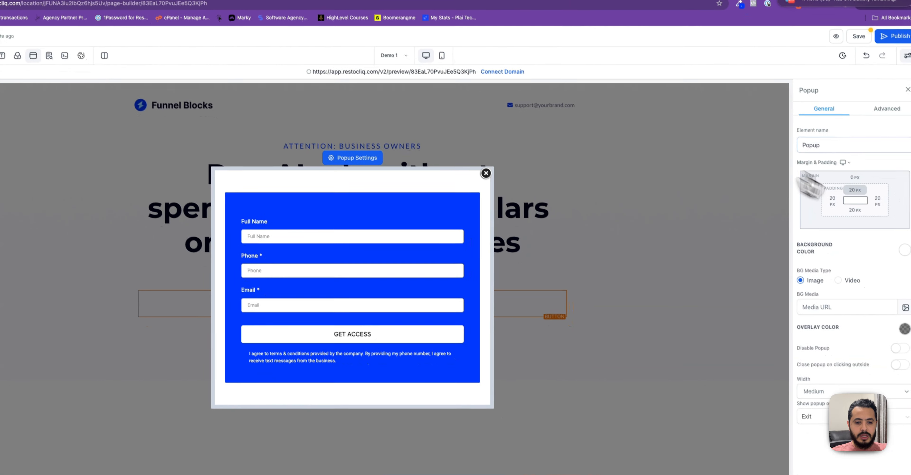
pyautogui.click(904, 249)
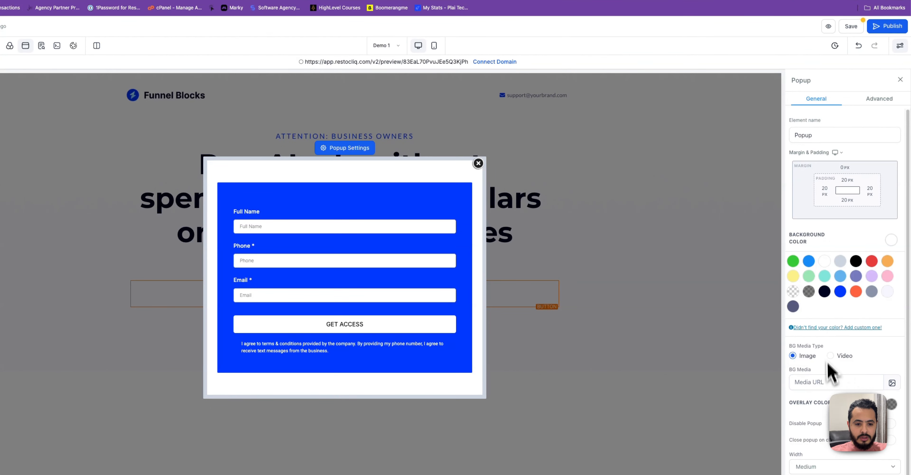
pyautogui.click(841, 292)
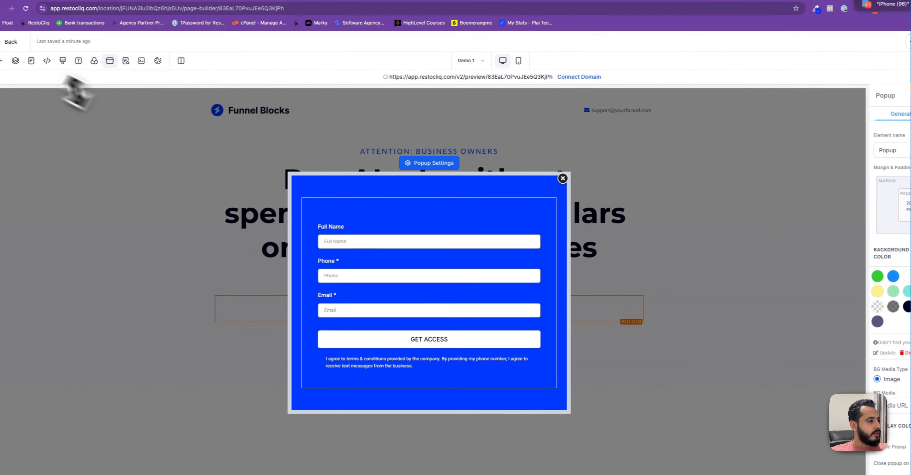
# Add a white headline above the form in the popup, reading GET ACCESS BEFORE IT'S TO LATE
pyautogui.click(434, 374)
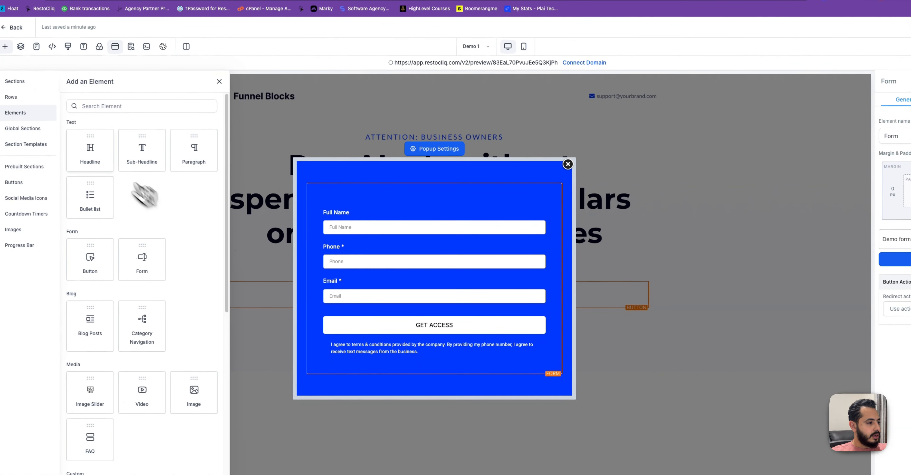
pyautogui.moveTo(106, 165); pyautogui.dragTo(386, 212)
pyautogui.click(421, 192)
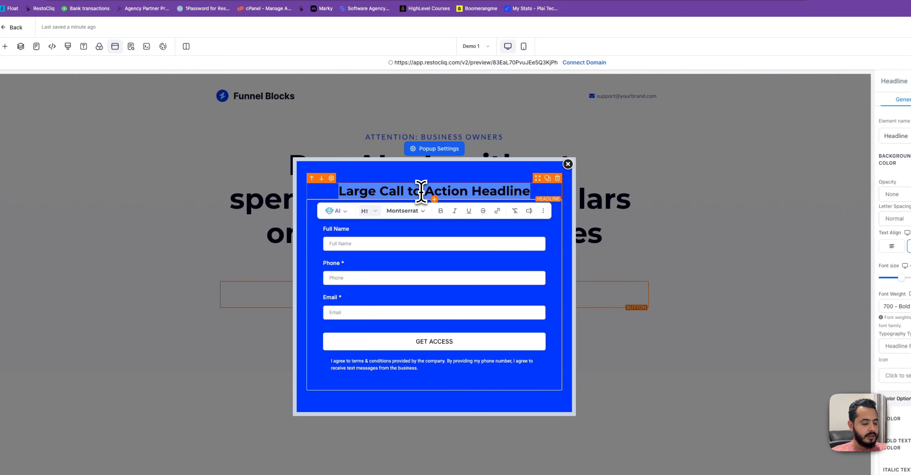
pyautogui.write('GEG')
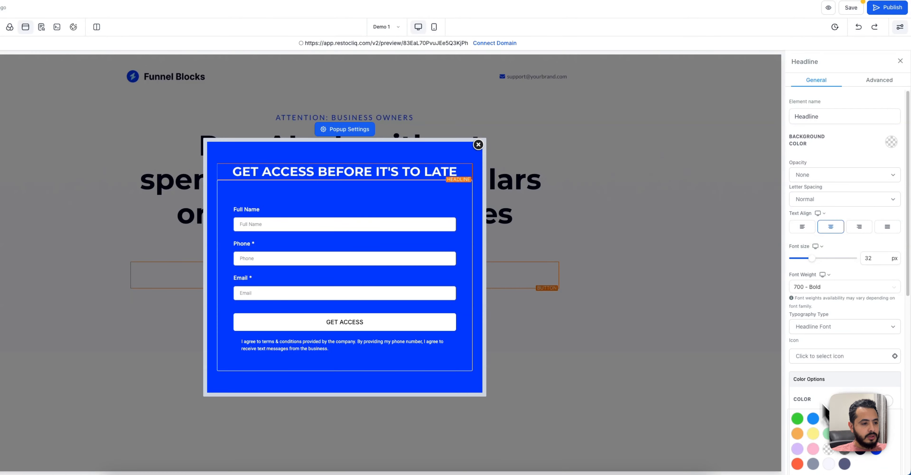
pyautogui.click(327, 233)
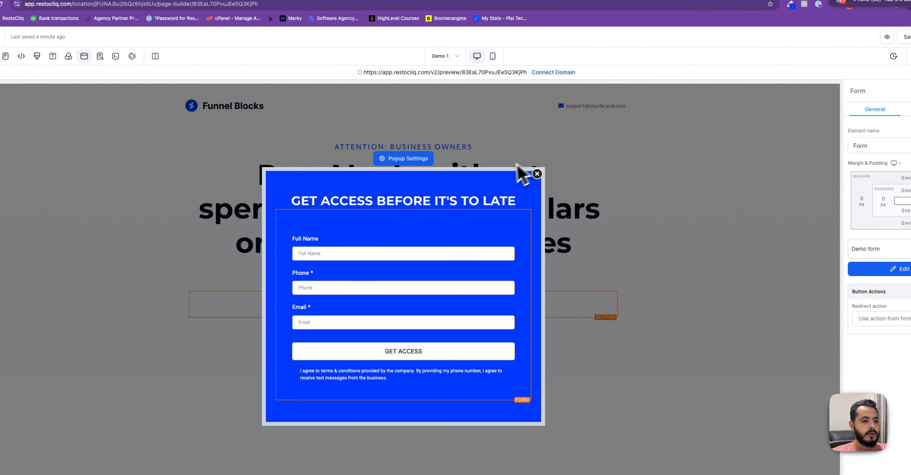
# Correct the popup headline to GET ACCESS BEFORE IT'S TOO LATE, and close the popup
pyautogui.click(475, 145)
pyautogui.click(85, 57)
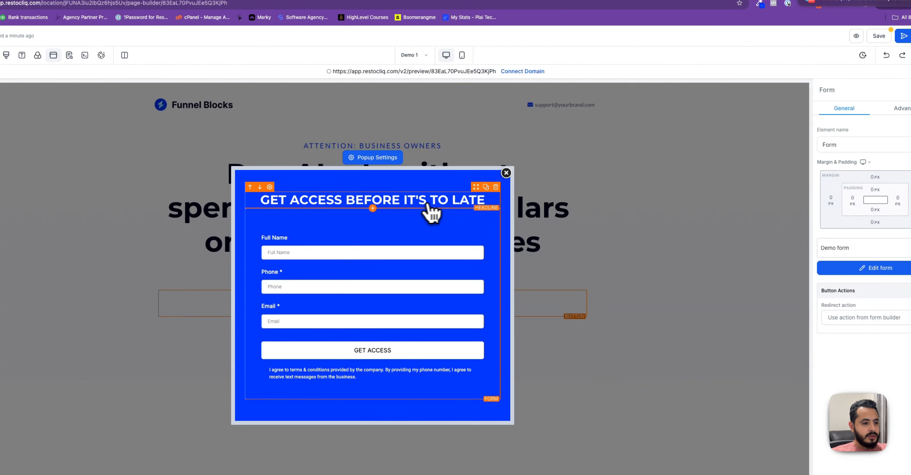
pyautogui.click(456, 201)
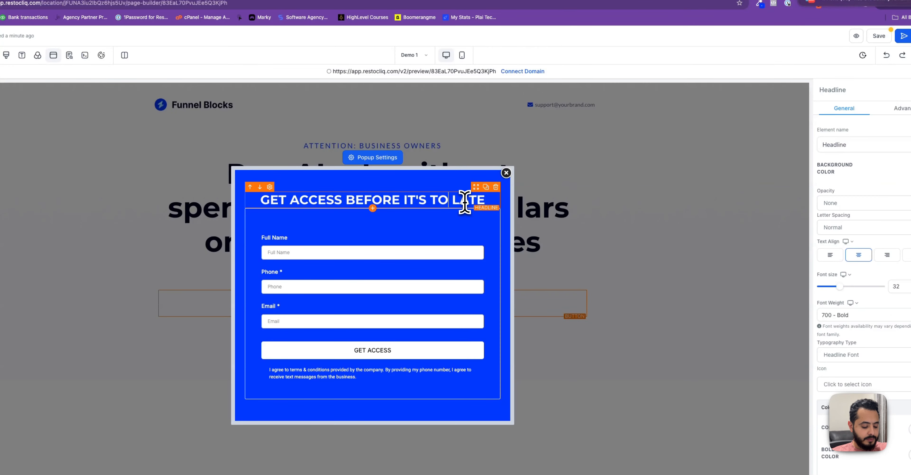
pyautogui.write('O')
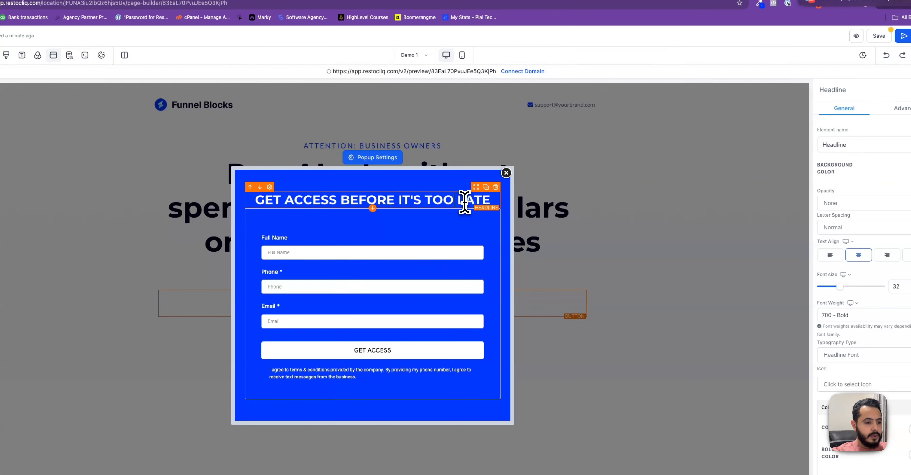
pyautogui.click(506, 173)
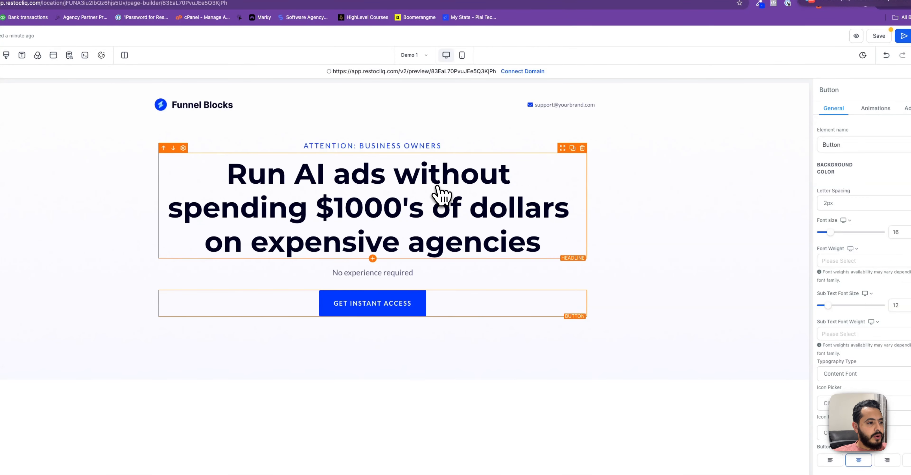
# Add the prebuilt dark footer section with the copyright line below the hero section
pyautogui.click(375, 342)
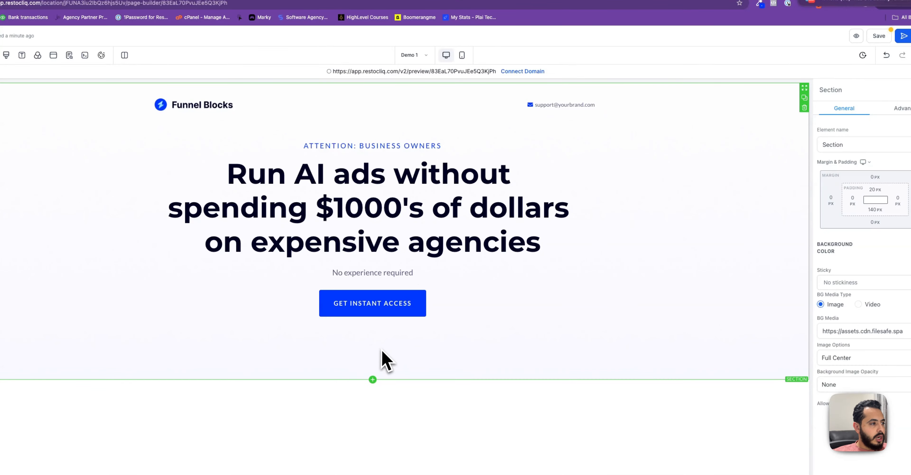
pyautogui.click(0, 55)
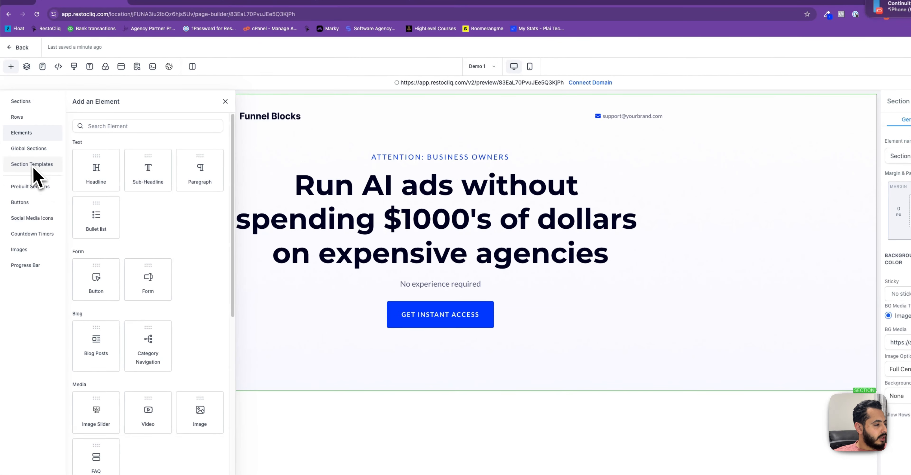
pyautogui.click(31, 186)
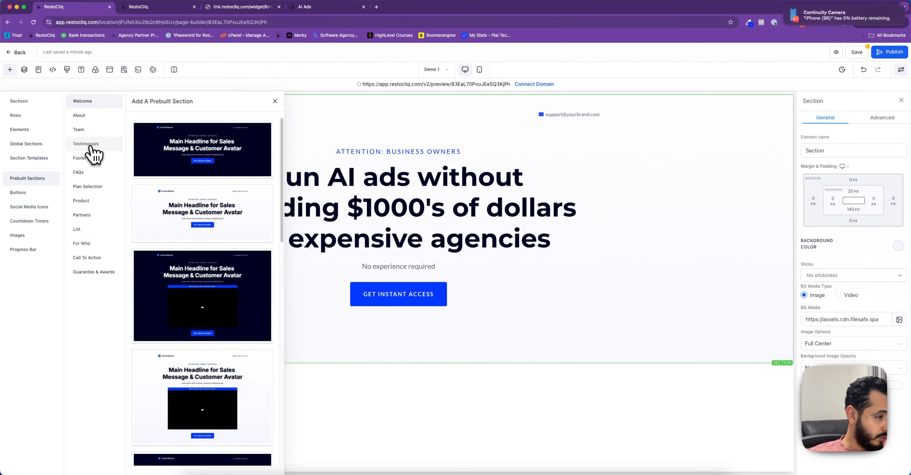
pyautogui.click(83, 115)
pyautogui.click(85, 101)
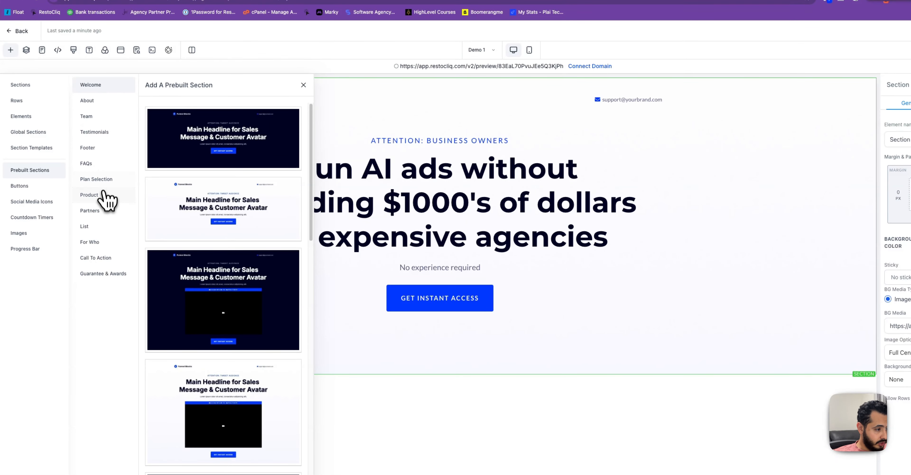
pyautogui.click(88, 211)
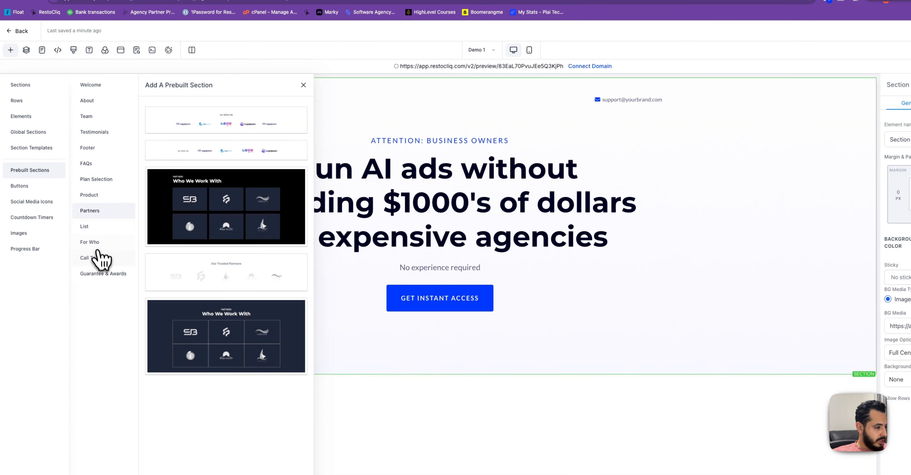
pyautogui.click(98, 147)
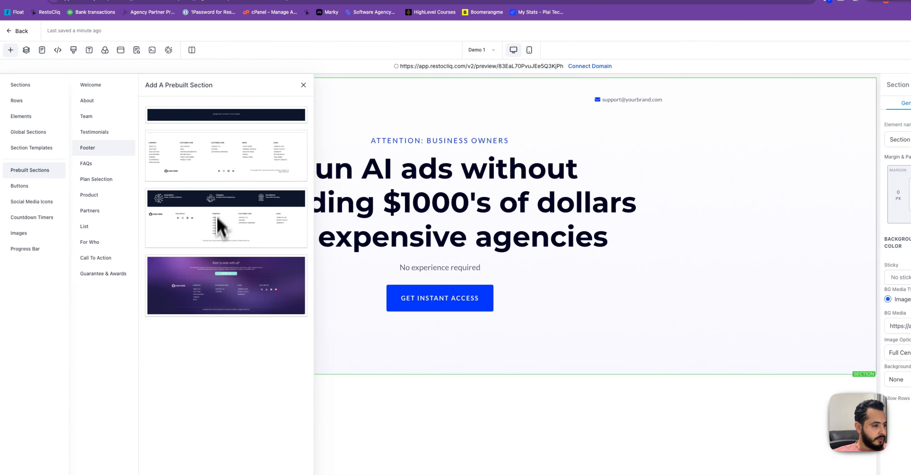
pyautogui.moveTo(209, 129); pyautogui.dragTo(442, 407)
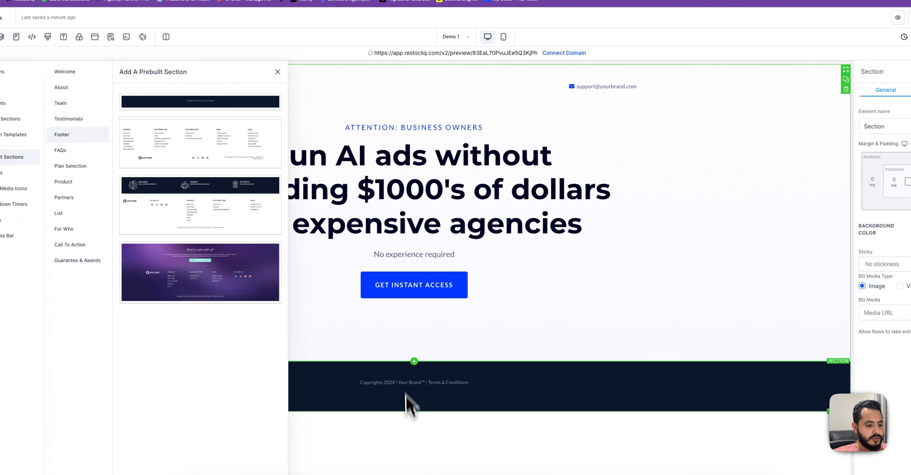
# Close the list of prebuilt sections and set the footer section's background color to blue
pyautogui.click(271, 85)
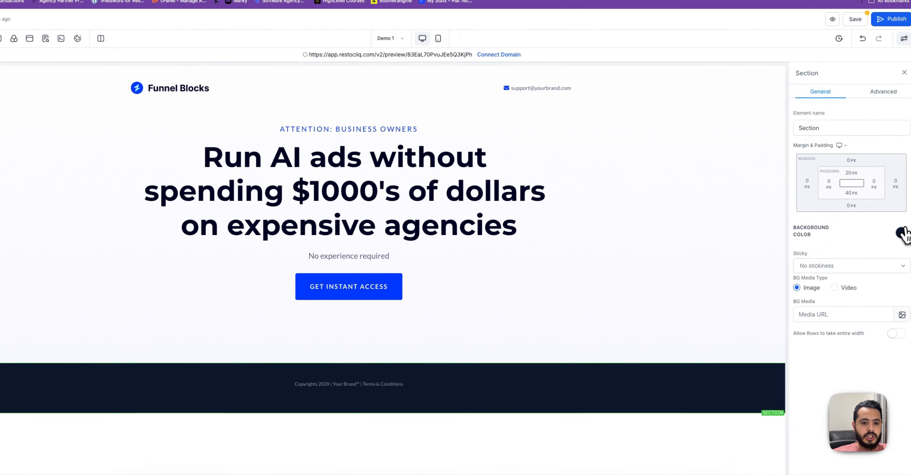
pyautogui.click(902, 233)
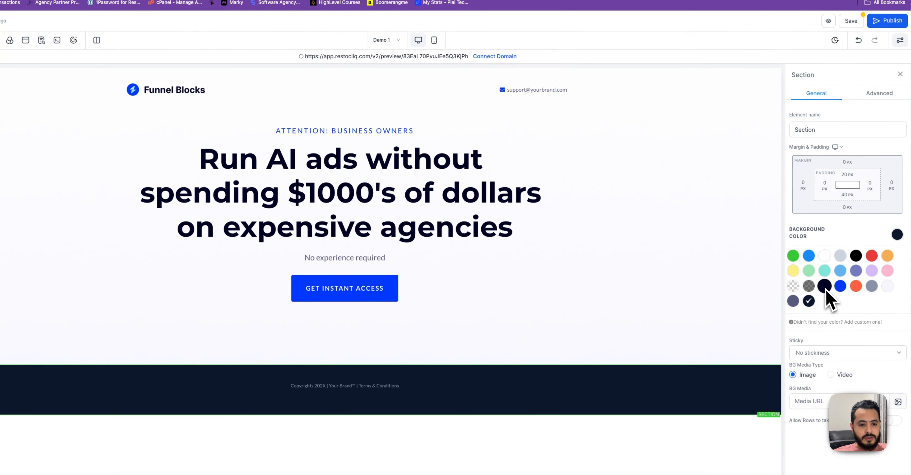
pyautogui.click(845, 287)
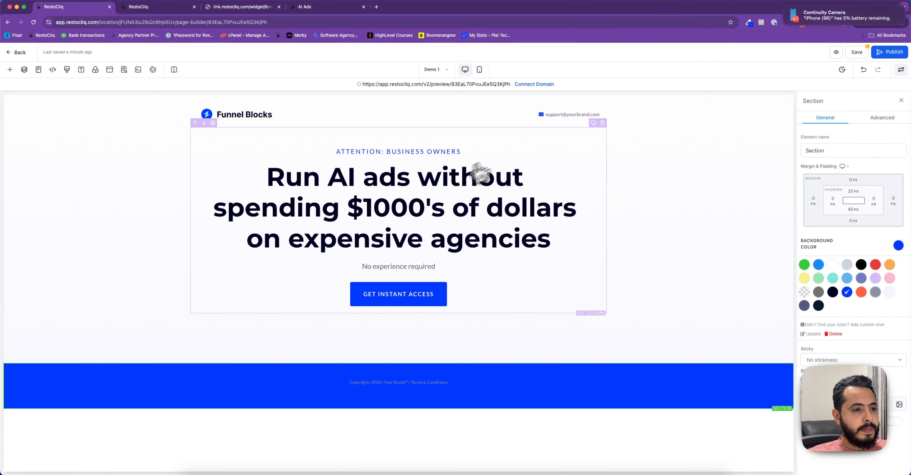
# Save the changes to the Demo 1 page and open the Demo 2 page for editing
pyautogui.click(431, 71)
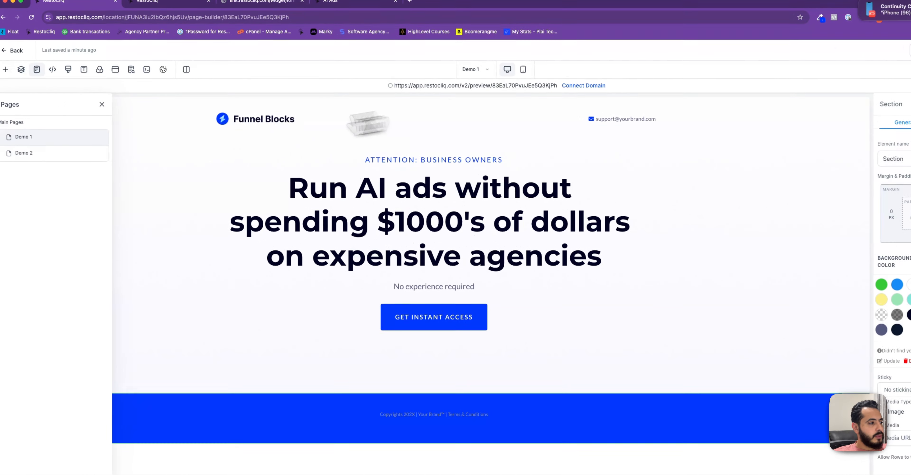
pyautogui.click(56, 158)
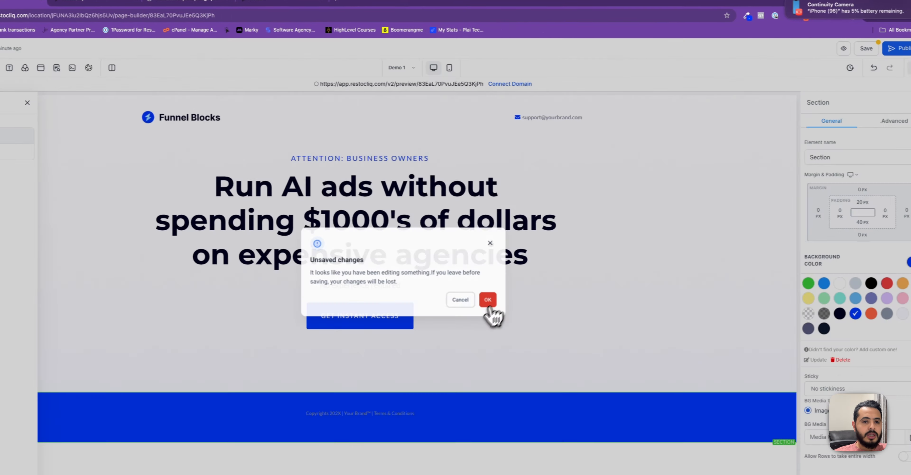
pyautogui.click(488, 300)
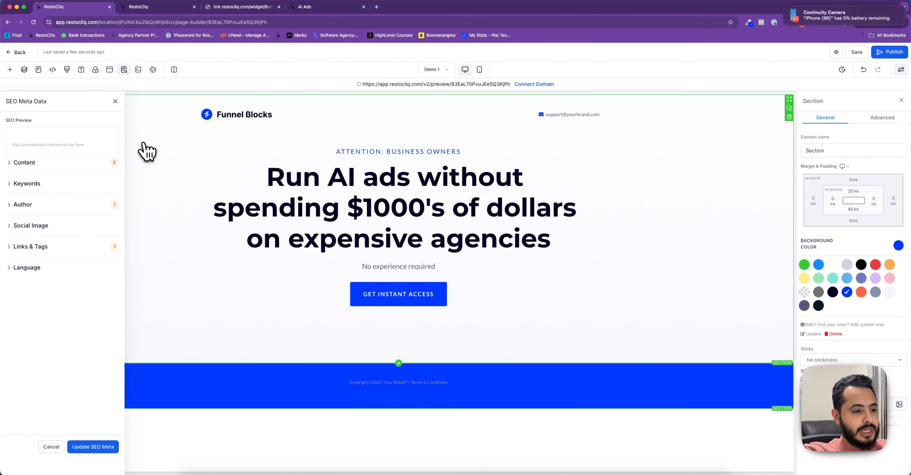
pyautogui.click(440, 70)
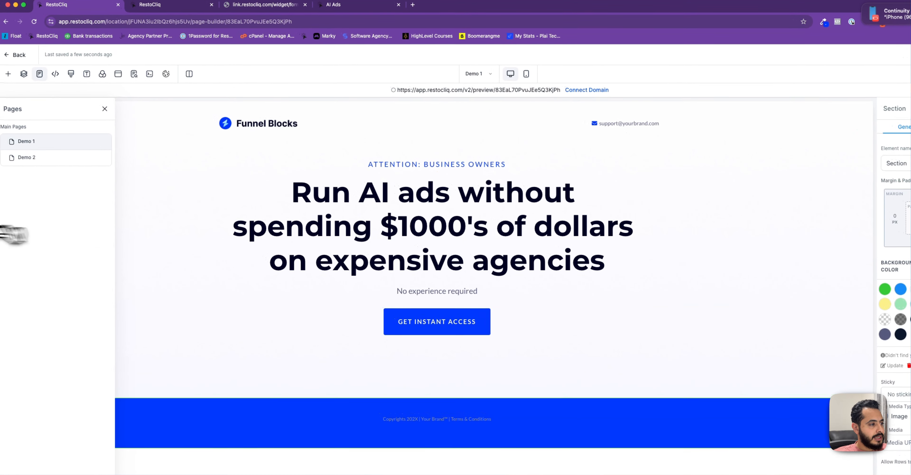
pyautogui.click(47, 159)
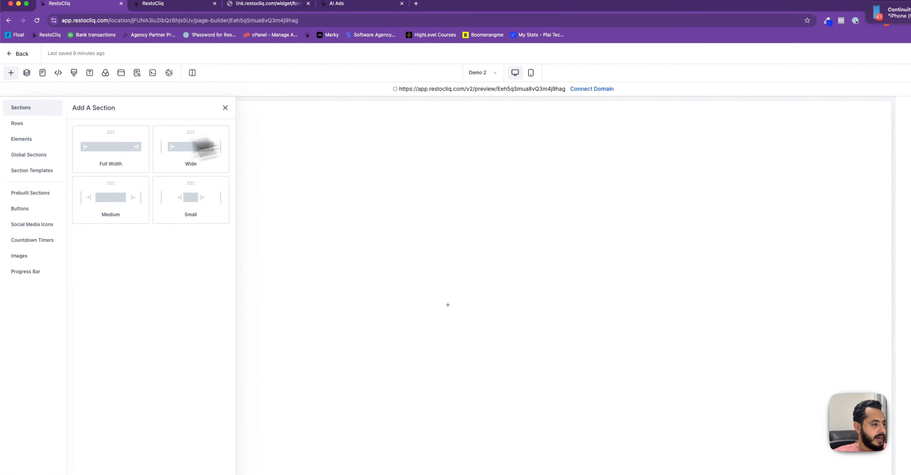
# Add the prebuilt dark Welcome section with the main headline and button to the empty Demo 2 page, and close the list of prebuilt sections
pyautogui.click(22, 124)
pyautogui.click(29, 155)
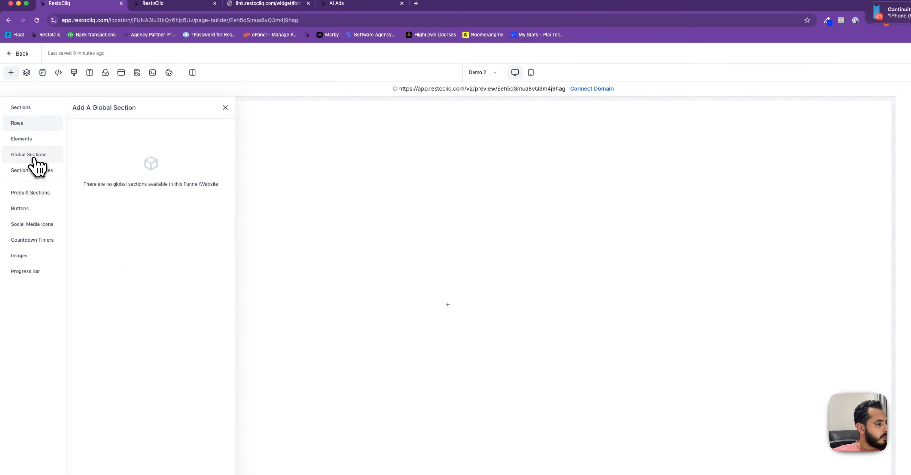
pyautogui.click(34, 170)
pyautogui.click(30, 192)
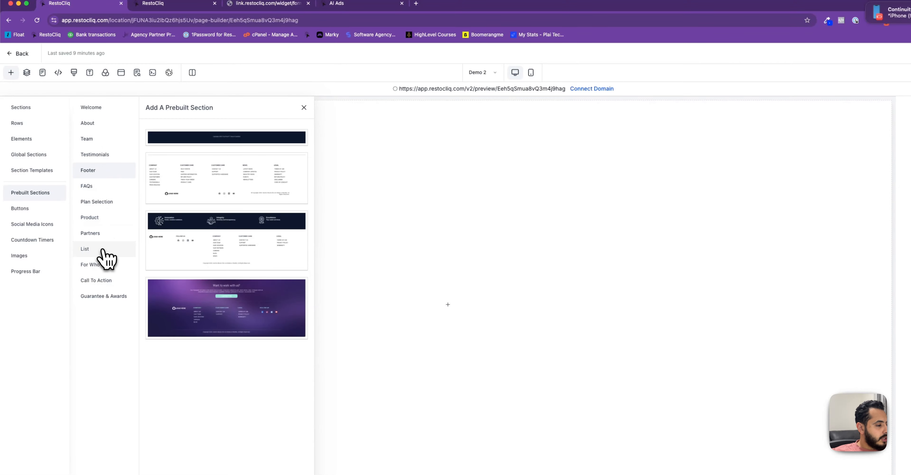
pyautogui.click(89, 125)
pyautogui.click(97, 106)
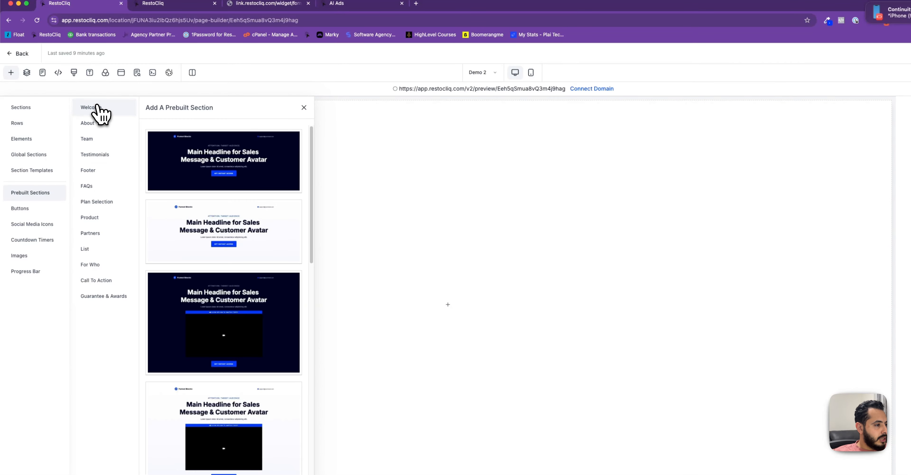
pyautogui.scroll(-10, 194, 308)
pyautogui.scroll(10, 198, 308)
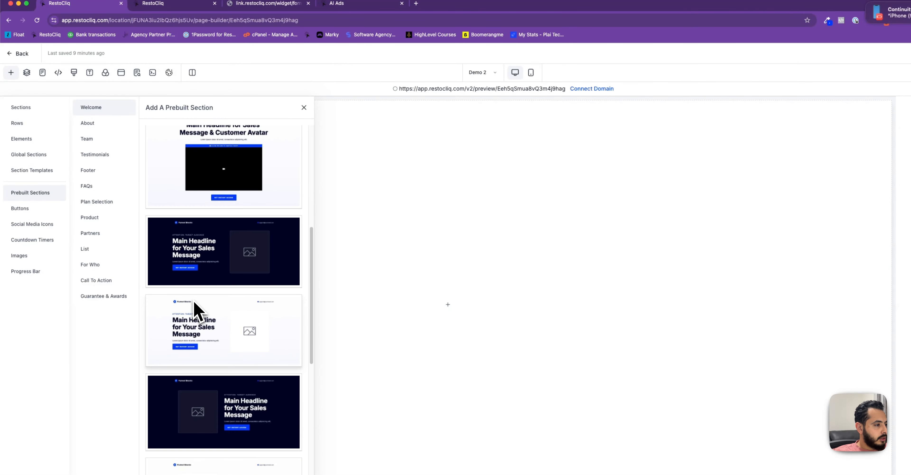
pyautogui.moveTo(174, 151); pyautogui.dragTo(470, 166)
pyautogui.click(304, 107)
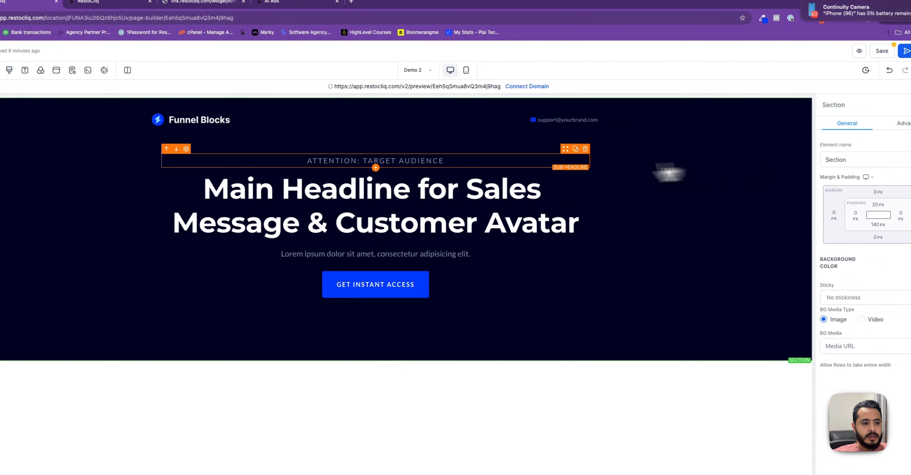
# Delete the headline content below the logo row of the Welcome section and set the section's bottom padding to 20 px
pyautogui.click(581, 149)
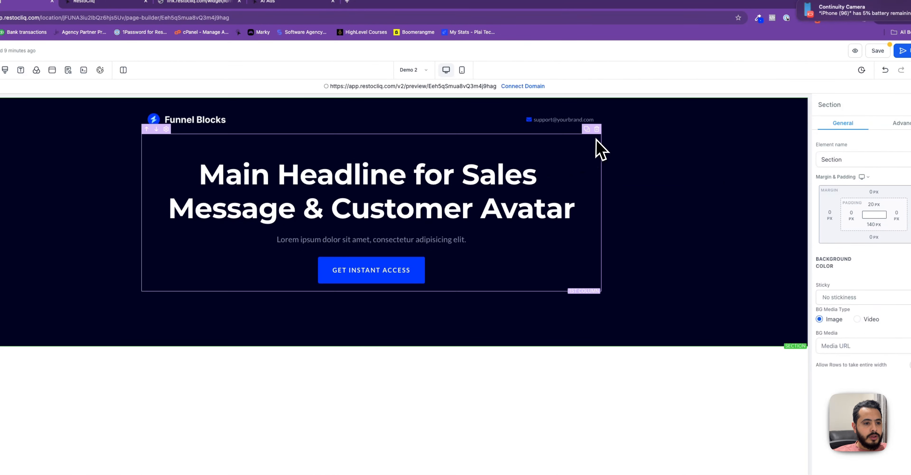
pyautogui.click(597, 129)
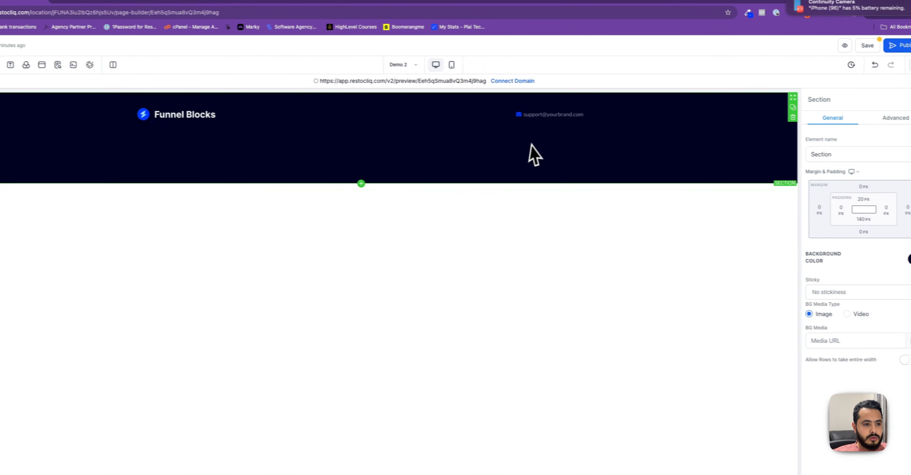
pyautogui.click(852, 220)
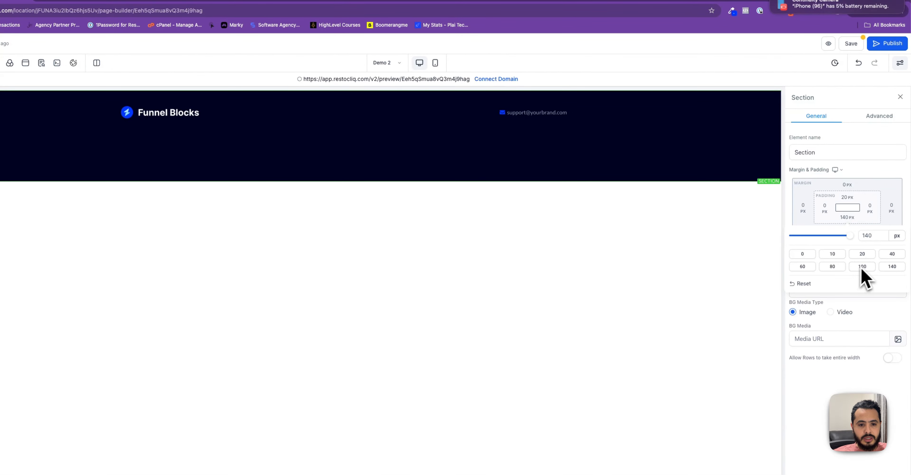
pyautogui.click(803, 254)
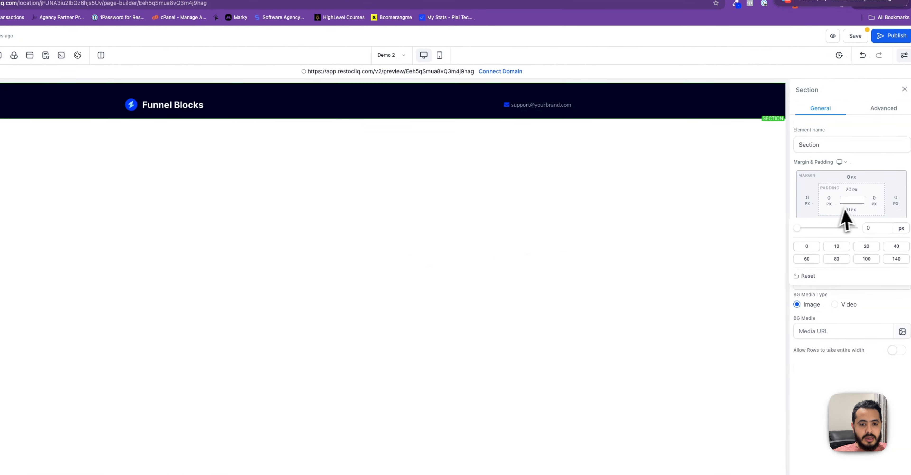
pyautogui.click(849, 221)
pyautogui.click(852, 220)
pyautogui.click(864, 244)
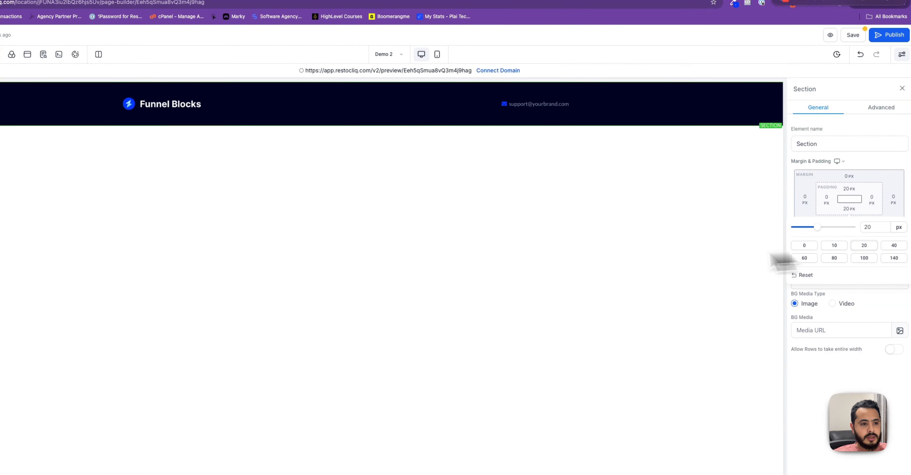
# Look through the Team, Testimonials, Footer, Plan Selection, Product and Partners prebuilt sections for suitable page content
pyautogui.click(11, 72)
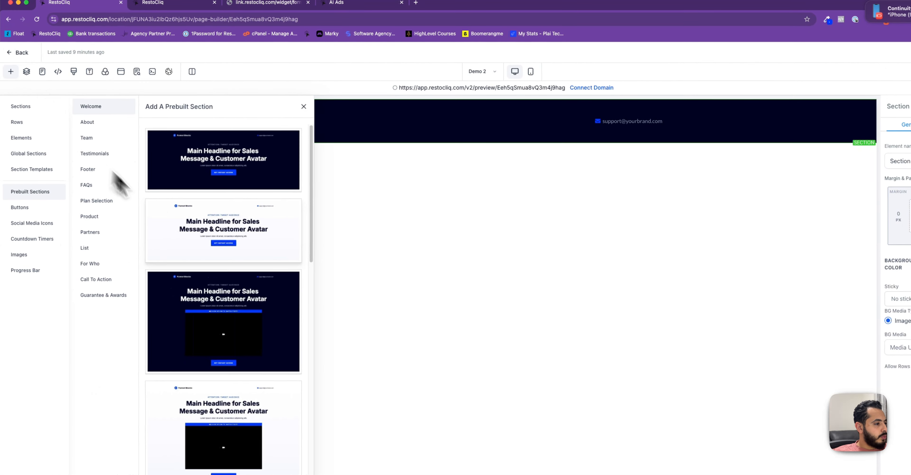
pyautogui.click(93, 138)
pyautogui.click(96, 153)
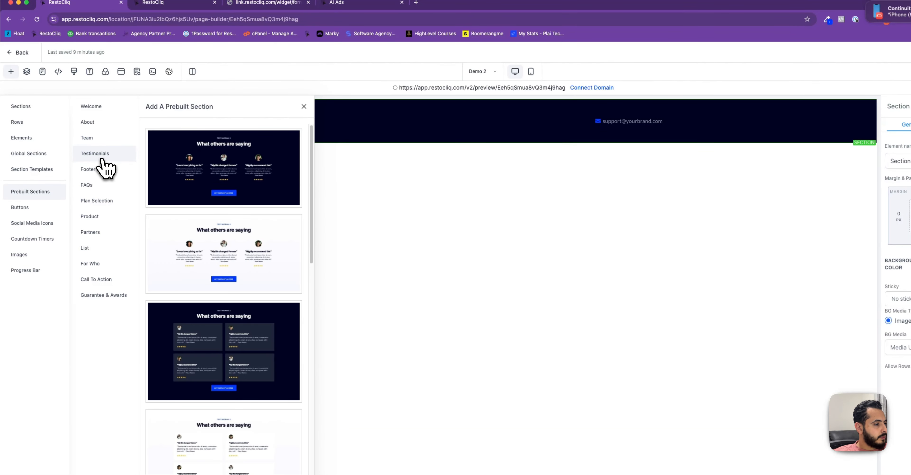
pyautogui.click(99, 168)
pyautogui.click(103, 154)
pyautogui.click(99, 202)
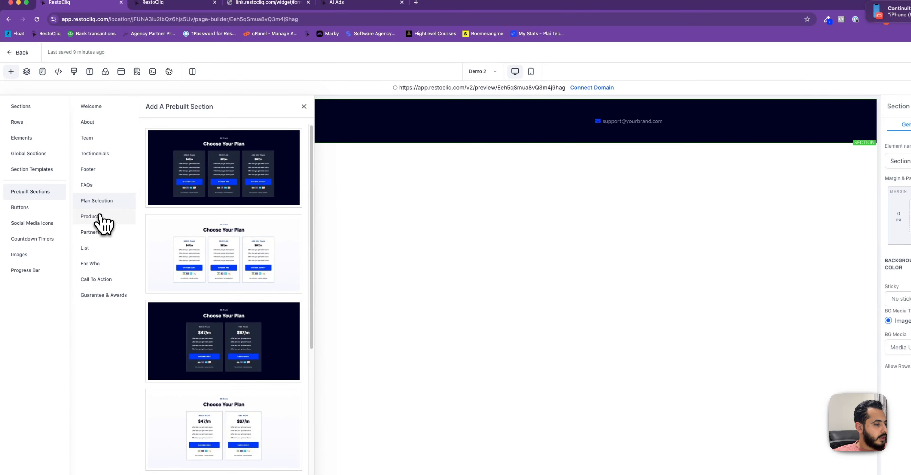
pyautogui.click(100, 217)
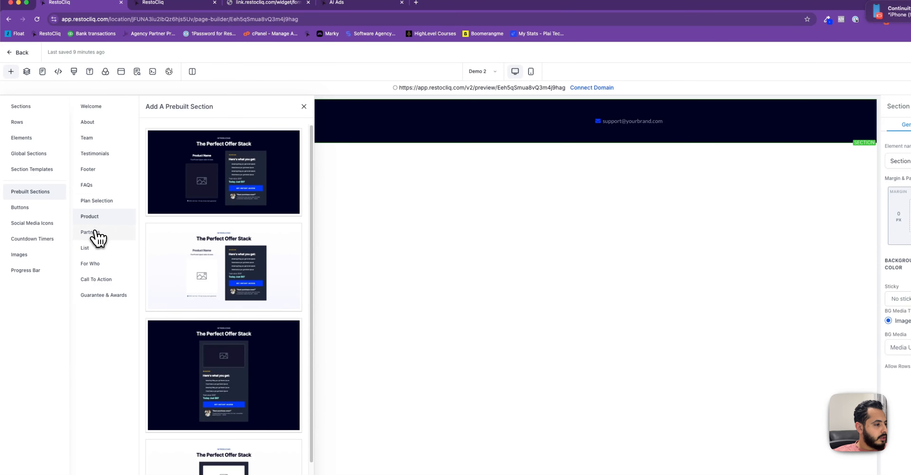
pyautogui.click(95, 232)
# Add the three-plan Choose Your Plan section below the header, replacing the dark version with the light one, and close the section list
pyautogui.click(96, 201)
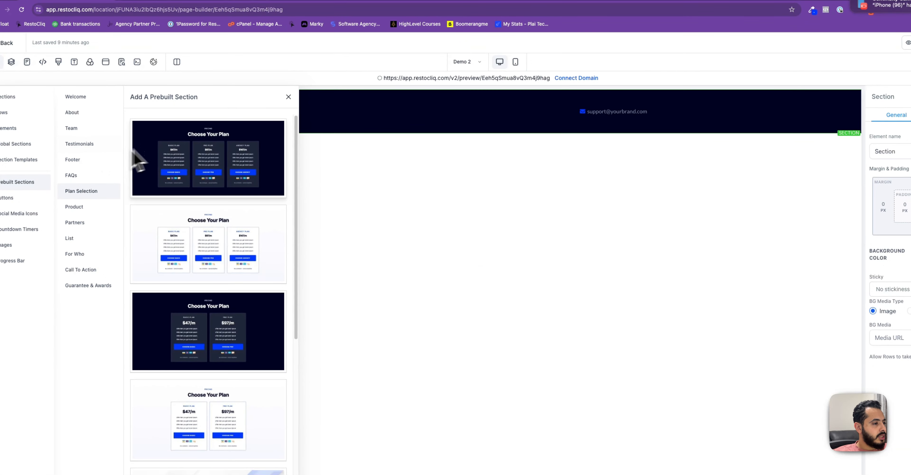
pyautogui.moveTo(184, 145); pyautogui.dragTo(512, 234)
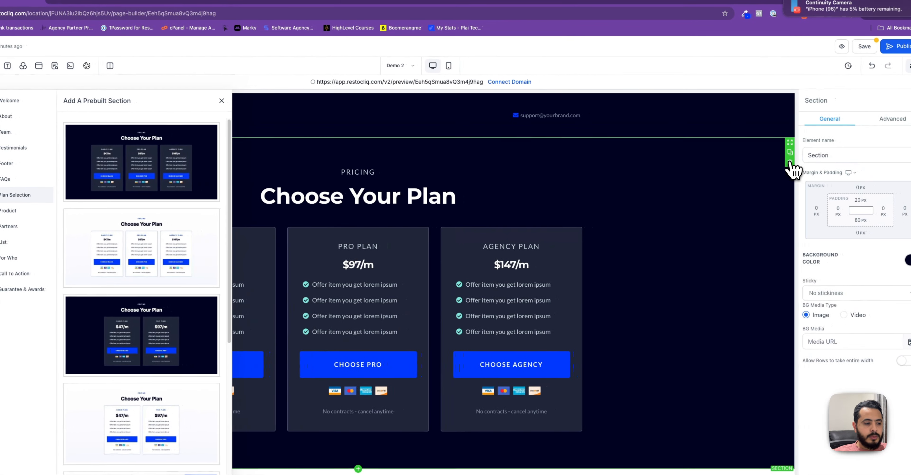
pyautogui.click(857, 162)
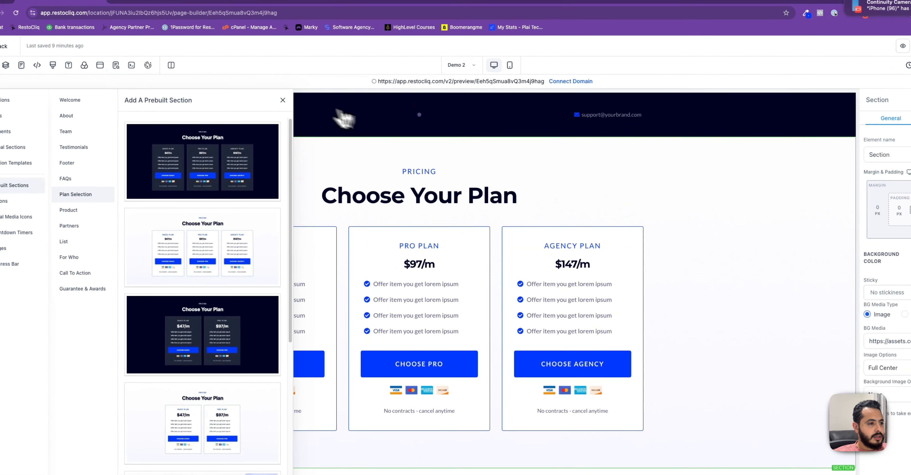
pyautogui.click(281, 101)
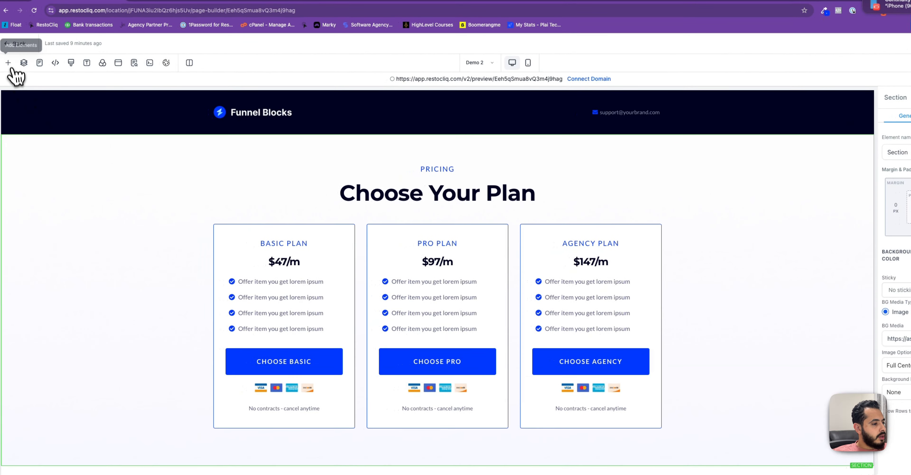
# Add the prebuilt dark What others are saying section with three testimonials between the header and the pricing section, and close the section list
pyautogui.click(11, 63)
pyautogui.scroll(-5, 268, 260)
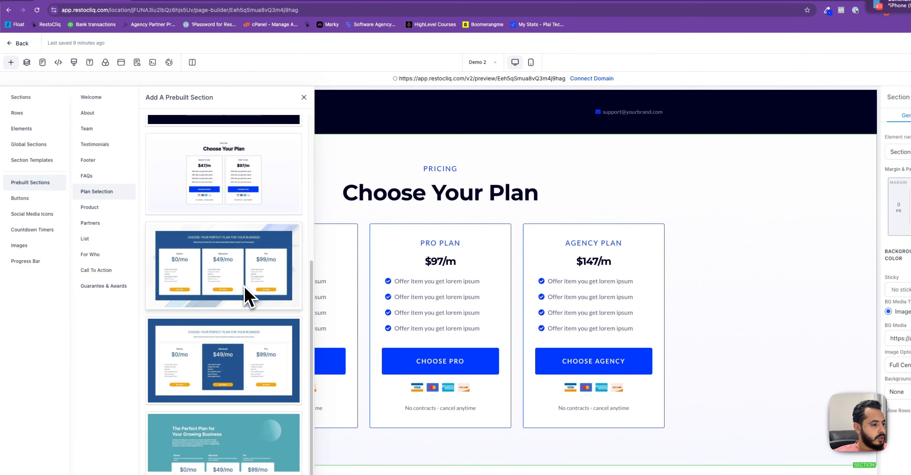
pyautogui.scroll(5, 242, 283)
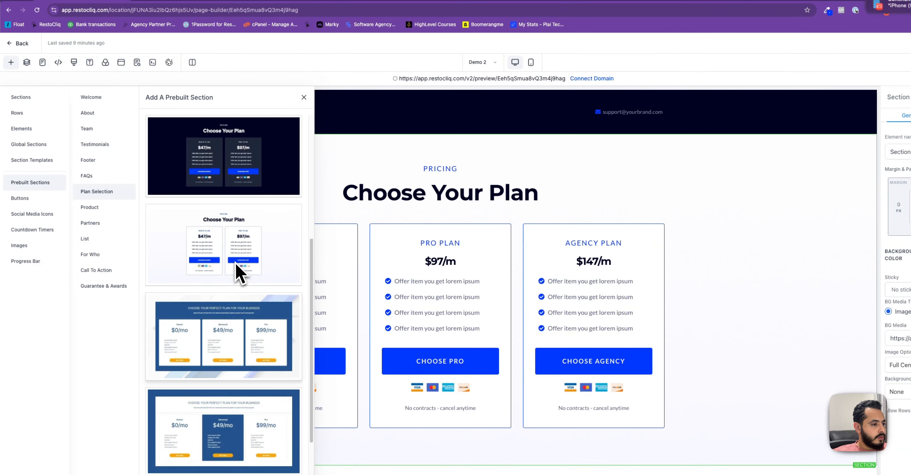
pyautogui.click(105, 143)
pyautogui.moveTo(221, 140); pyautogui.dragTo(473, 236)
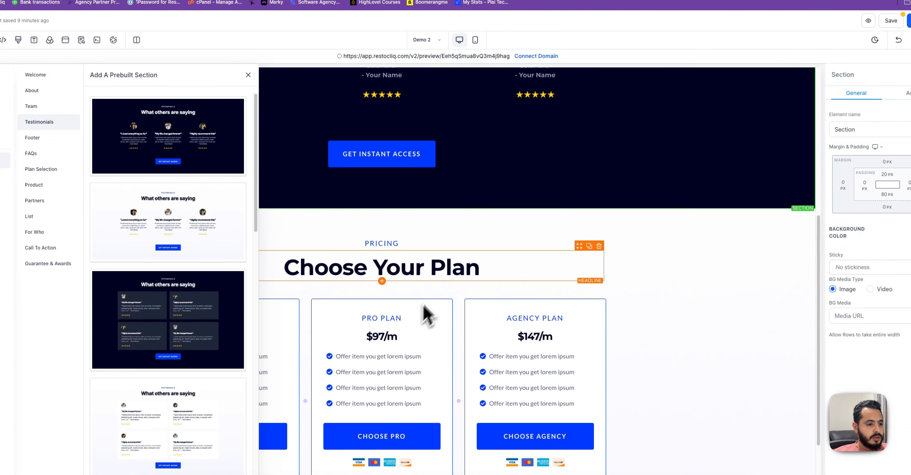
pyautogui.scroll(7, 424, 306)
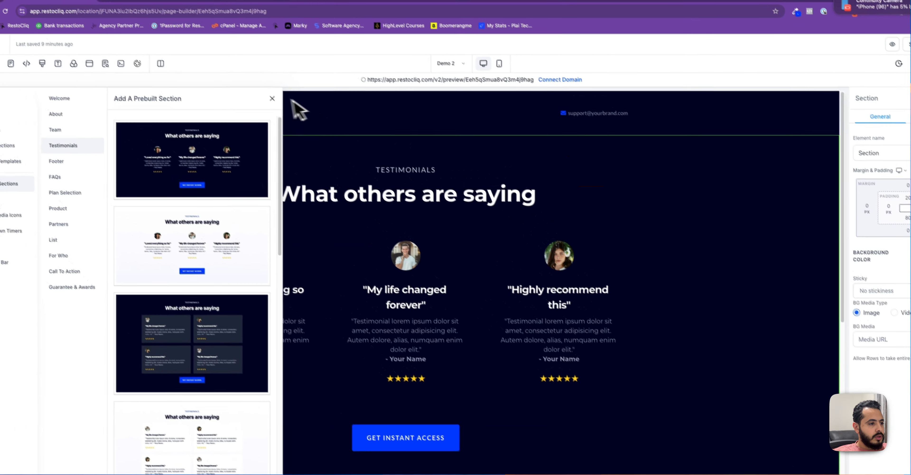
pyautogui.click(249, 75)
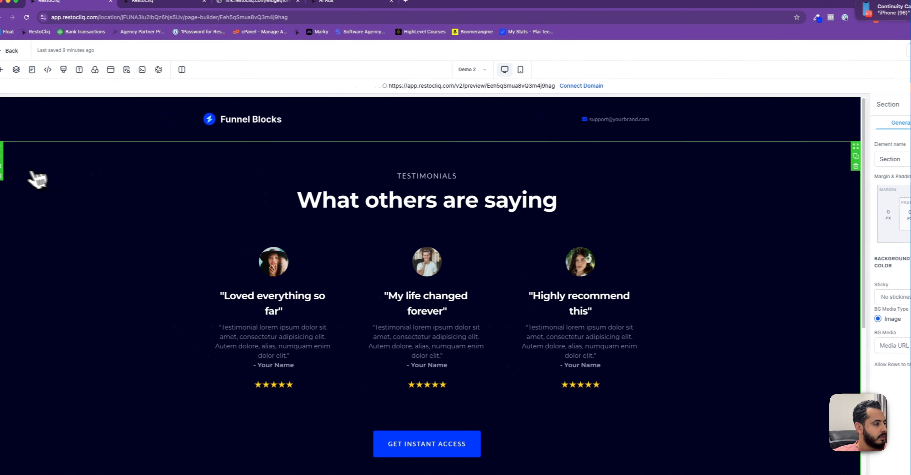
# Move the testimonials section down below the pricing section
pyautogui.click(10, 159)
pyautogui.scroll(-5, 384, 252)
pyautogui.scroll(8, 429, 264)
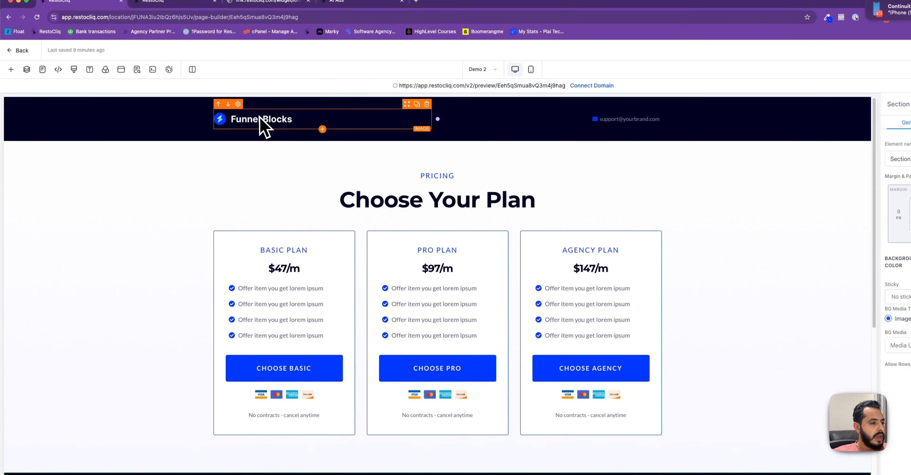
pyautogui.click(264, 128)
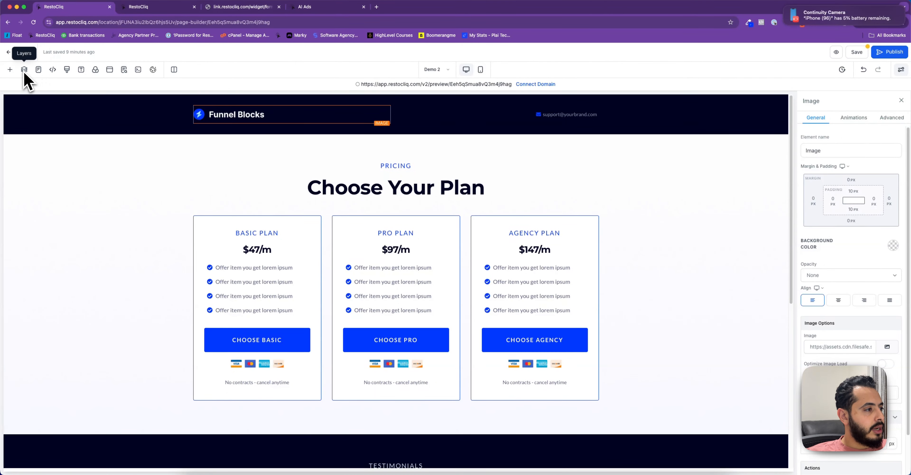
pyautogui.scroll(-8, 438, 247)
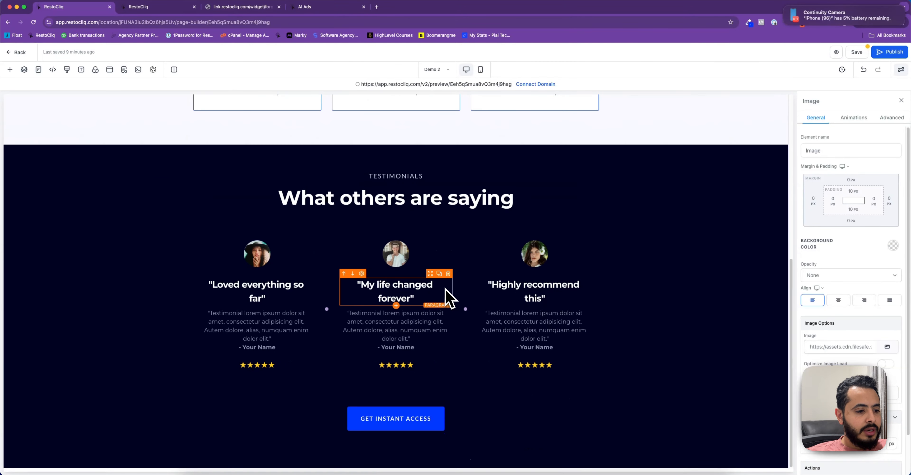
pyautogui.scroll(10, 102, 116)
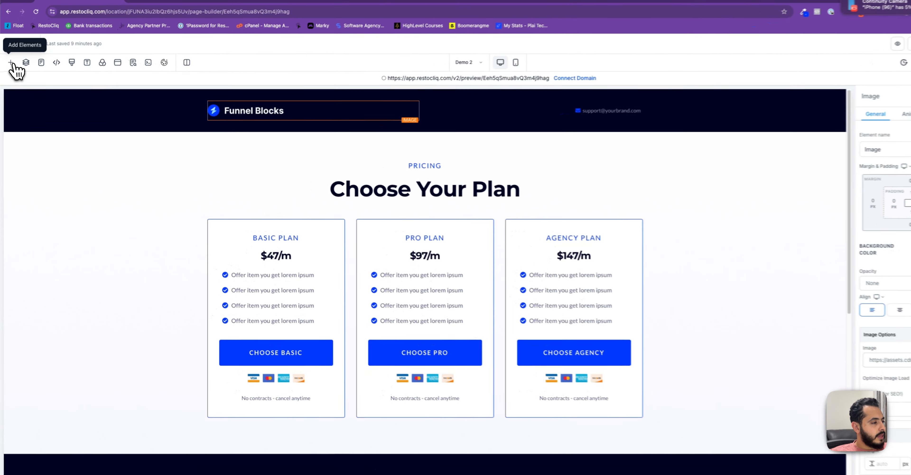
# Add the prebuilt light Who's This Perfect For section, close the section list, and move the new section below the testimonials
pyautogui.click(10, 70)
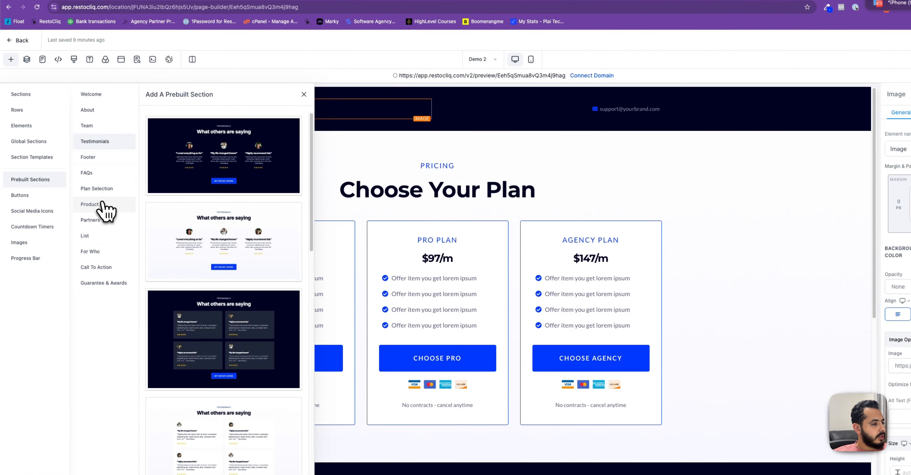
pyautogui.click(93, 159)
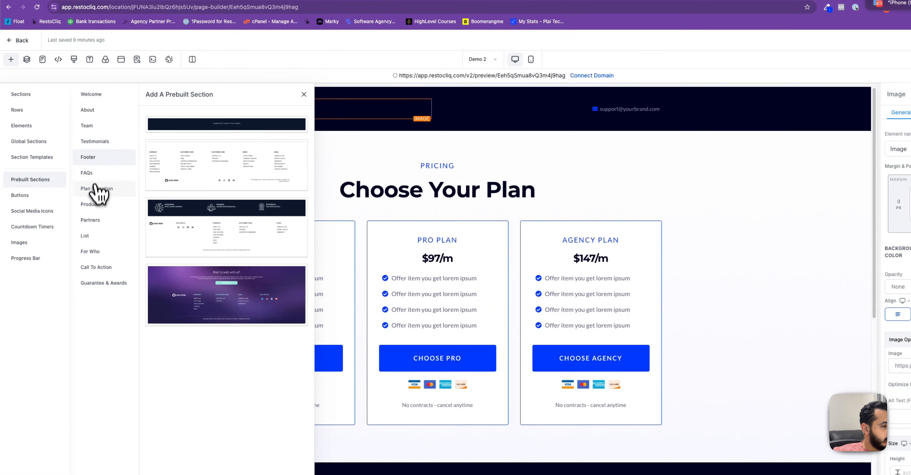
pyautogui.click(94, 207)
pyautogui.click(91, 221)
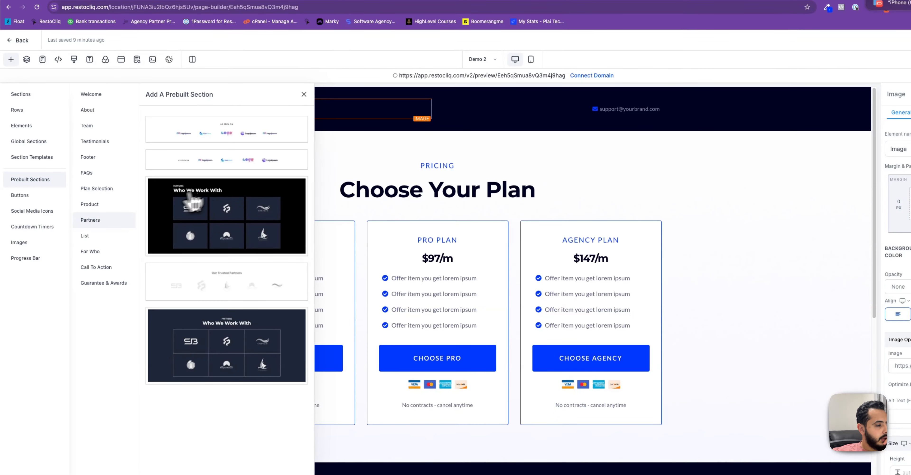
pyautogui.click(93, 252)
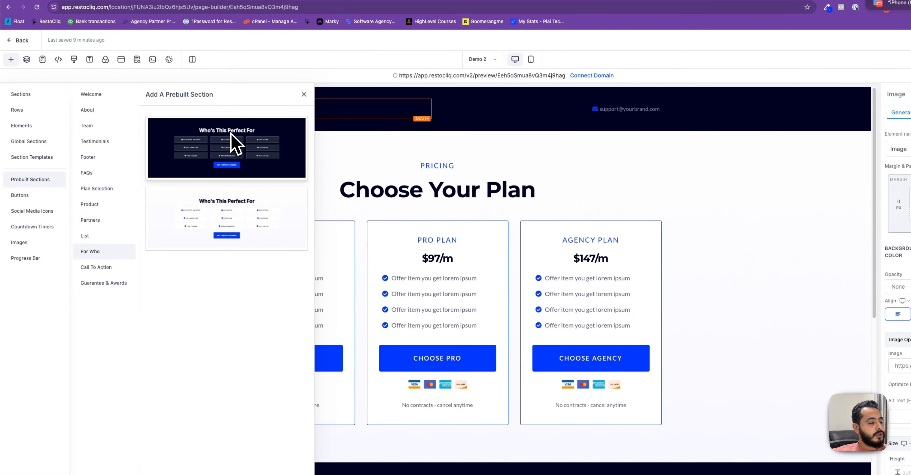
pyautogui.scroll(-8, 493, 352)
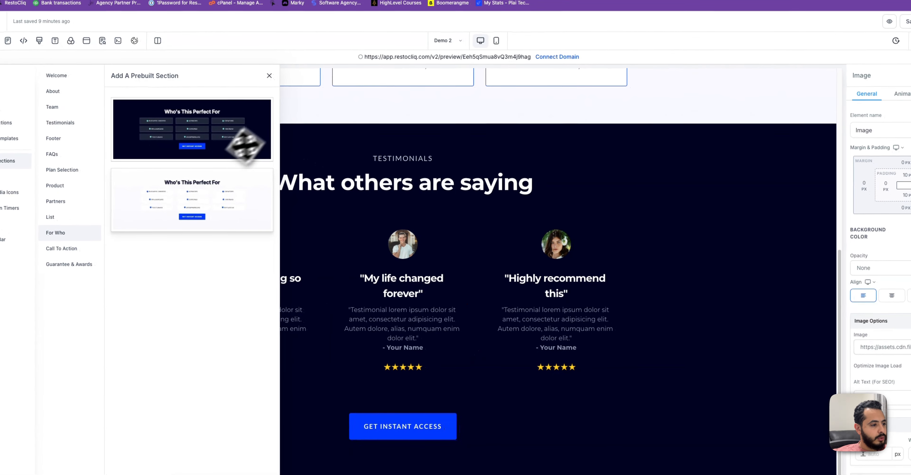
pyautogui.moveTo(224, 201); pyautogui.dragTo(502, 399)
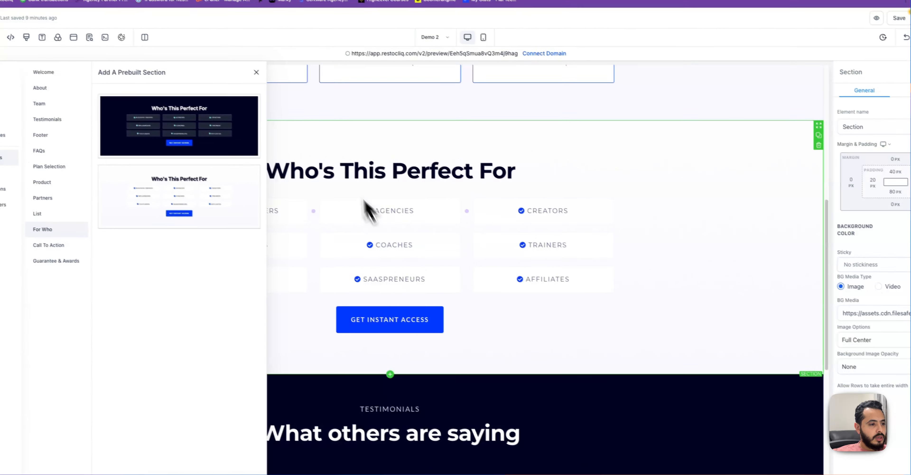
pyautogui.click(256, 73)
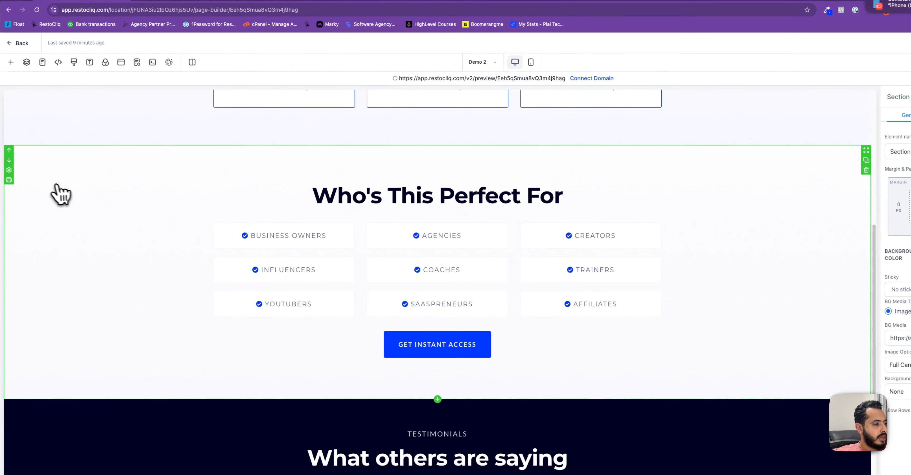
pyautogui.click(9, 161)
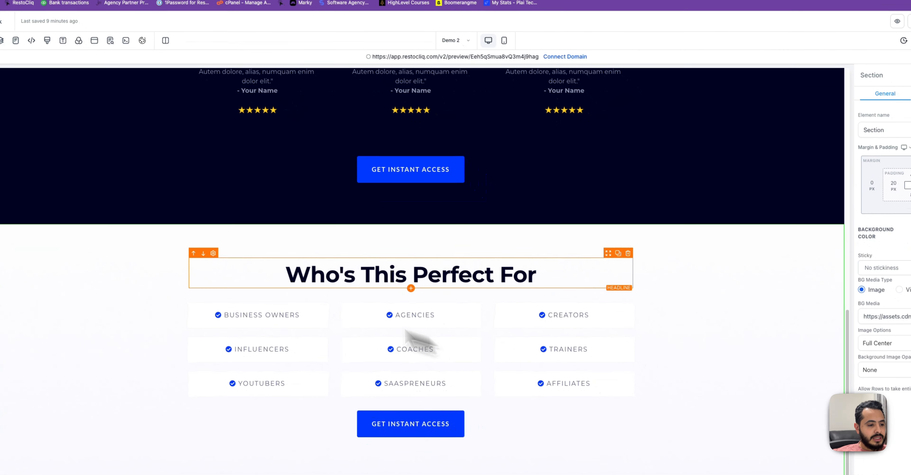
# Look over the whole Demo 2 page from the header down to the Who's This Perfect For section
pyautogui.scroll(5, 333, 294)
pyautogui.scroll(5, 301, 266)
pyautogui.scroll(-10, 311, 275)
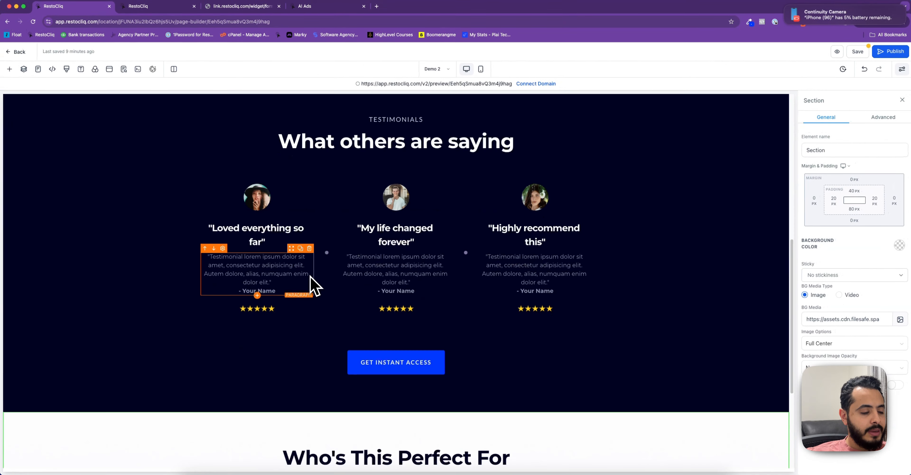
pyautogui.scroll(10, 340, 265)
pyautogui.scroll(3, 368, 248)
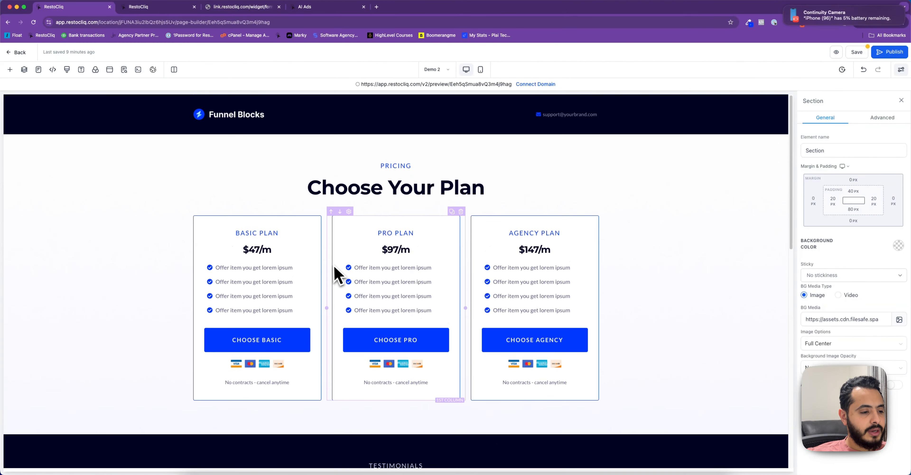
pyautogui.scroll(-10, 333, 276)
pyautogui.scroll(-2, 330, 283)
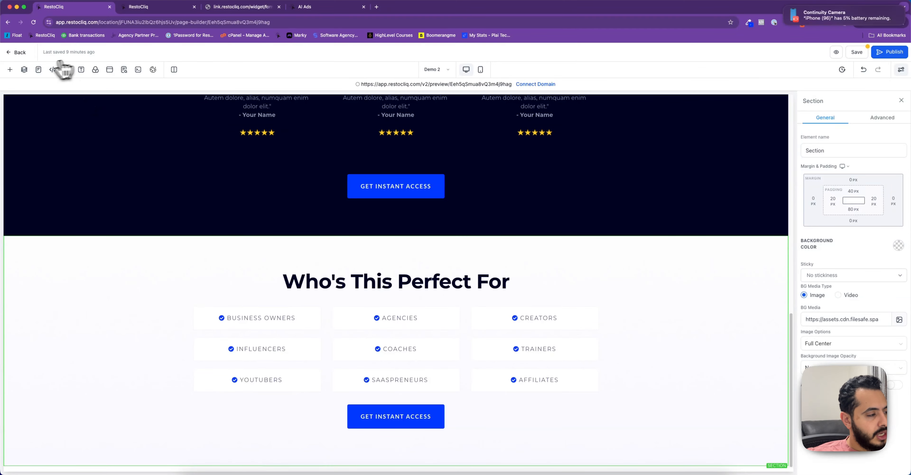
# Add the prebuilt dark Super Simple 3 Step Process list section below Who's This Perfect For and close the section list
pyautogui.click(10, 69)
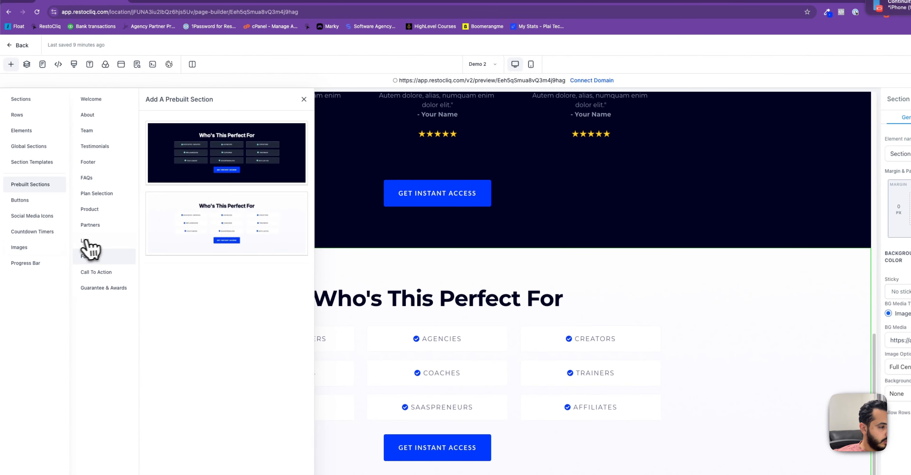
pyautogui.click(87, 240)
pyautogui.scroll(-5, 244, 272)
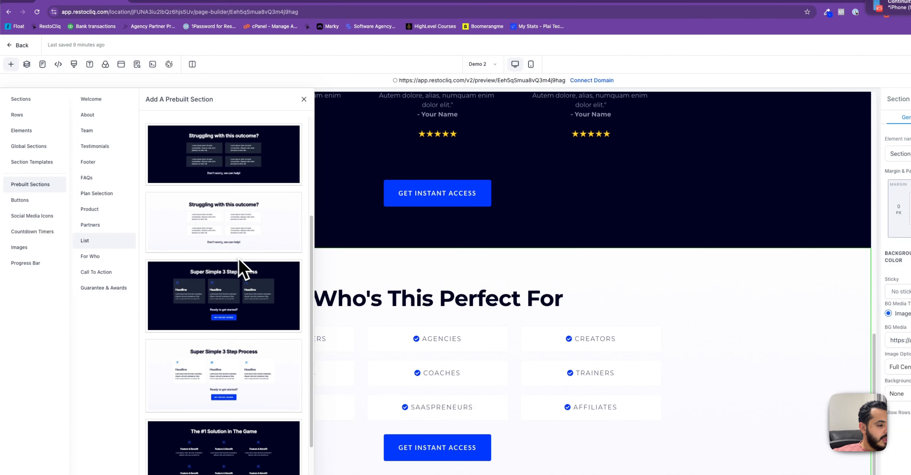
pyautogui.scroll(5, 248, 313)
pyautogui.scroll(-4, 252, 319)
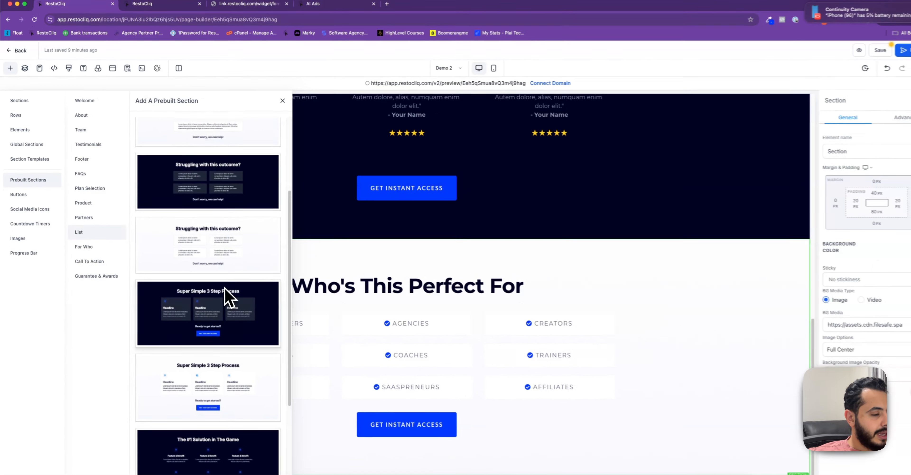
pyautogui.scroll(2, 219, 291)
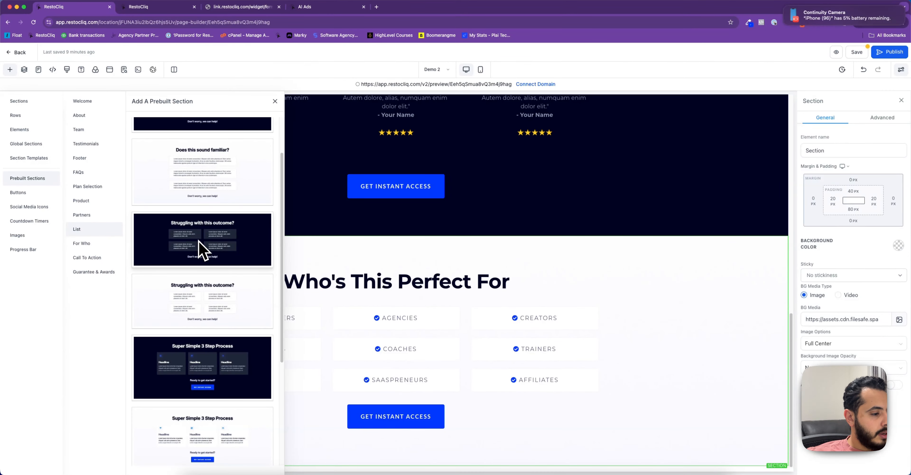
pyautogui.moveTo(204, 349); pyautogui.dragTo(476, 427)
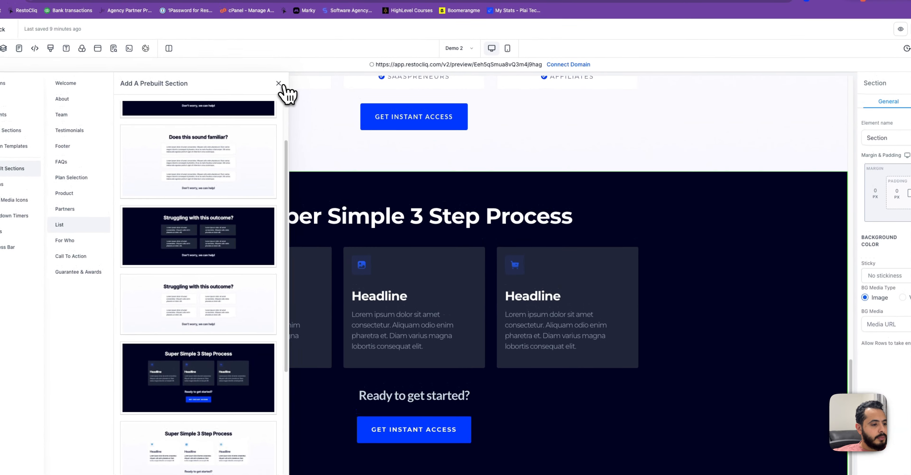
pyautogui.click(276, 65)
# Save the Demo 2 page and look through its sections from the header to the three-step process
pyautogui.scroll(15, 418, 401)
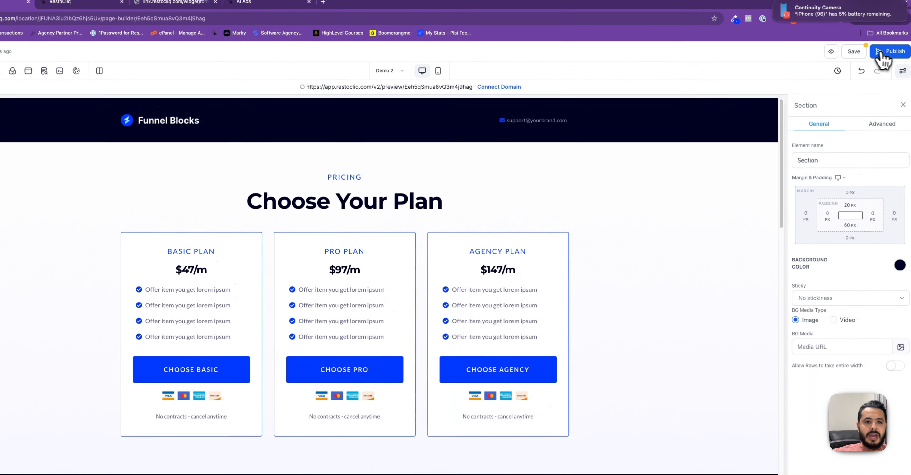
pyautogui.click(901, 21)
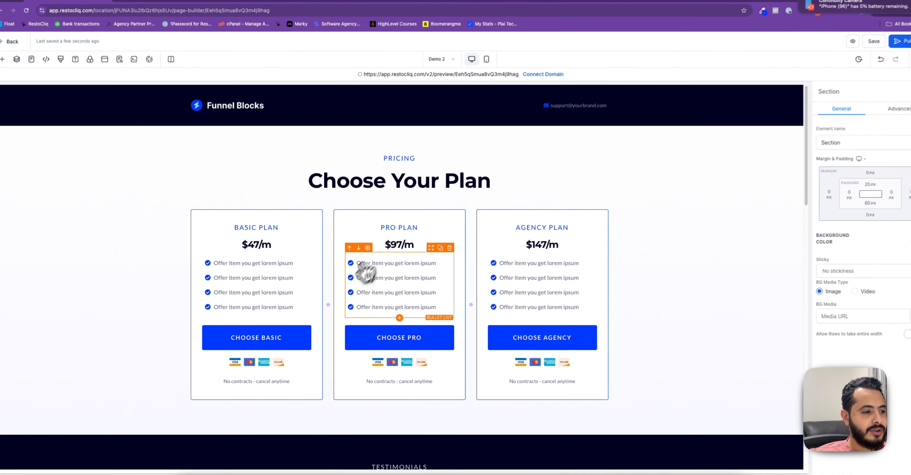
pyautogui.scroll(-6, 536, 340)
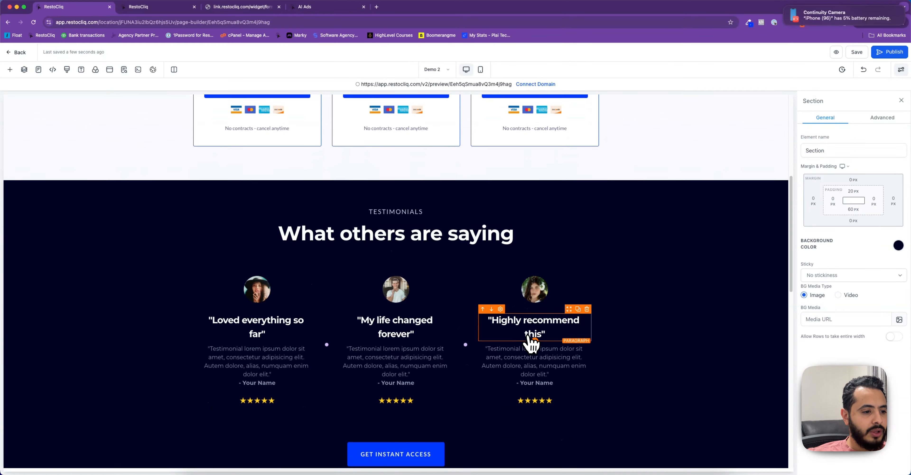
pyautogui.scroll(-5, 532, 345)
pyautogui.scroll(10, 540, 352)
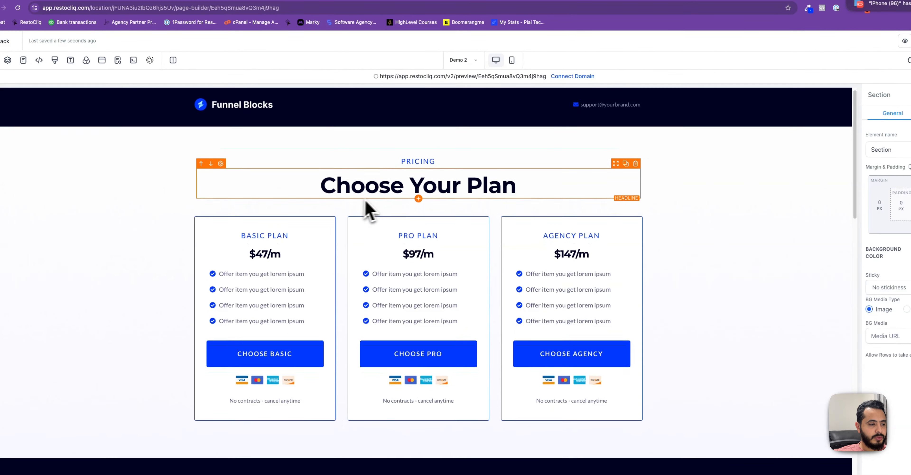
pyautogui.scroll(-8, 368, 205)
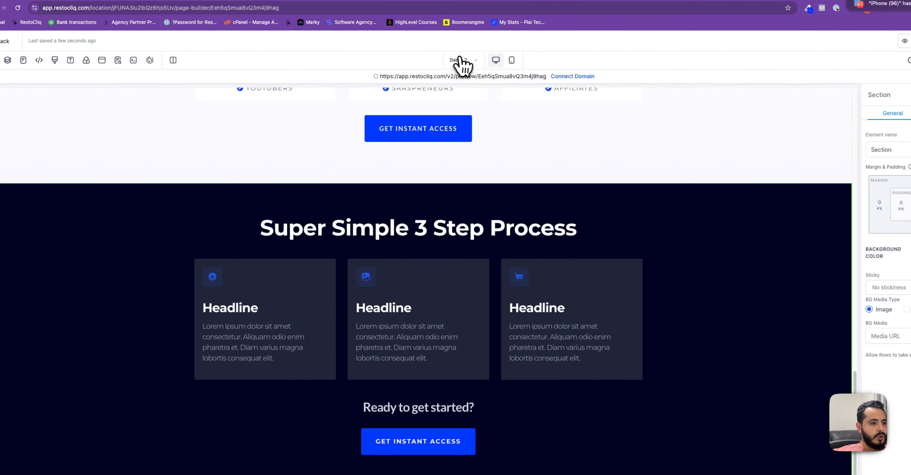
# Switch to the Demo 1 page and open its popup with the opt-in form
pyautogui.click(462, 62)
pyautogui.click(71, 128)
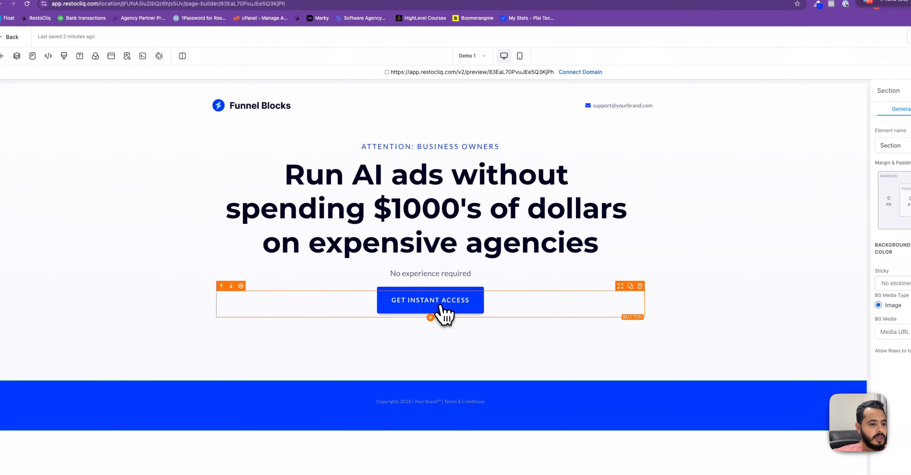
pyautogui.click(441, 305)
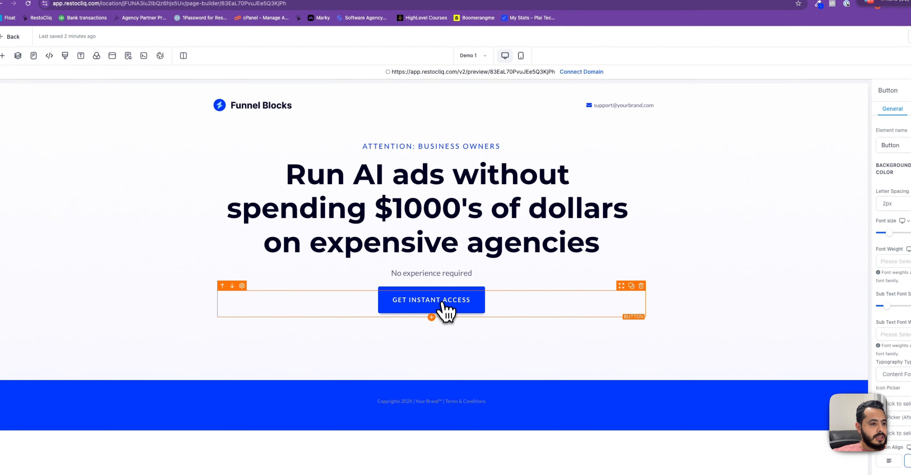
pyautogui.click(112, 55)
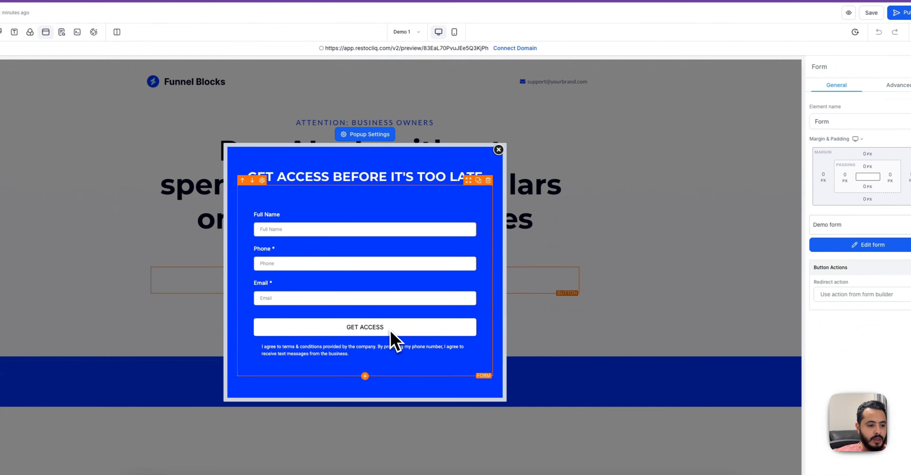
# Set the popup form's redirect action to Go to Next step, save the page and close the popup
pyautogui.click(856, 292)
pyautogui.click(830, 315)
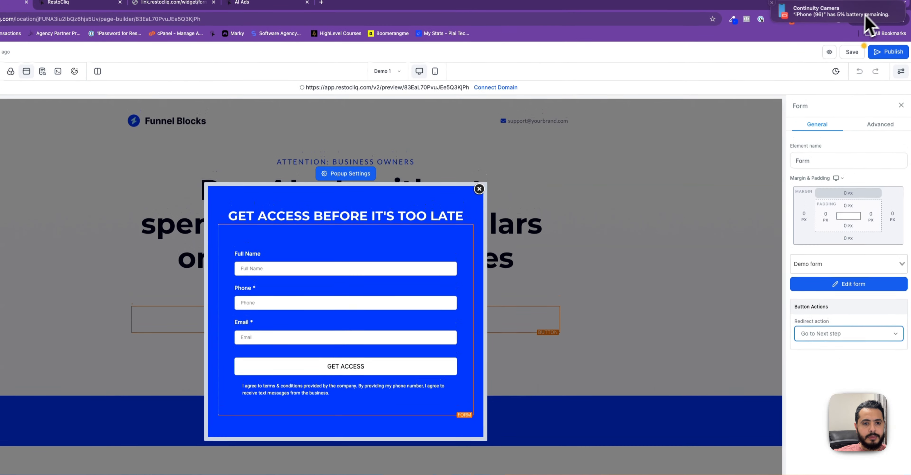
pyautogui.click(849, 58)
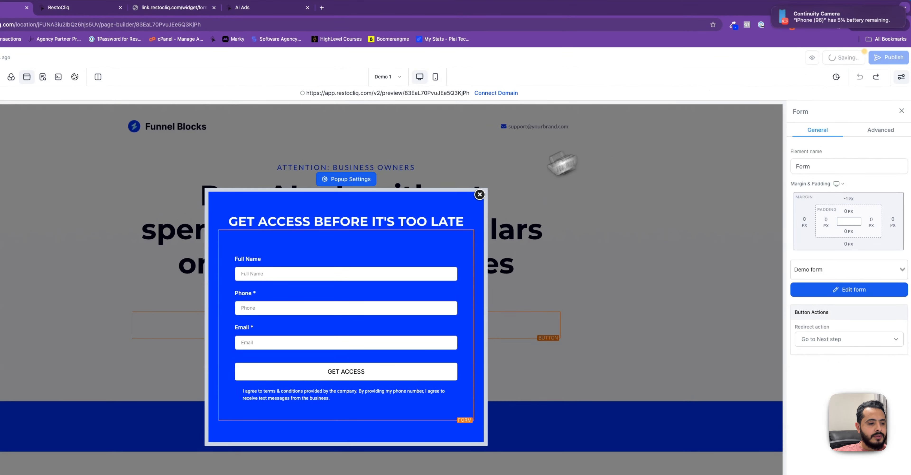
pyautogui.click(480, 194)
# Preview the Demo 1 page, open the popup through Get Instant Access and submit the form with contact details
pyautogui.click(826, 60)
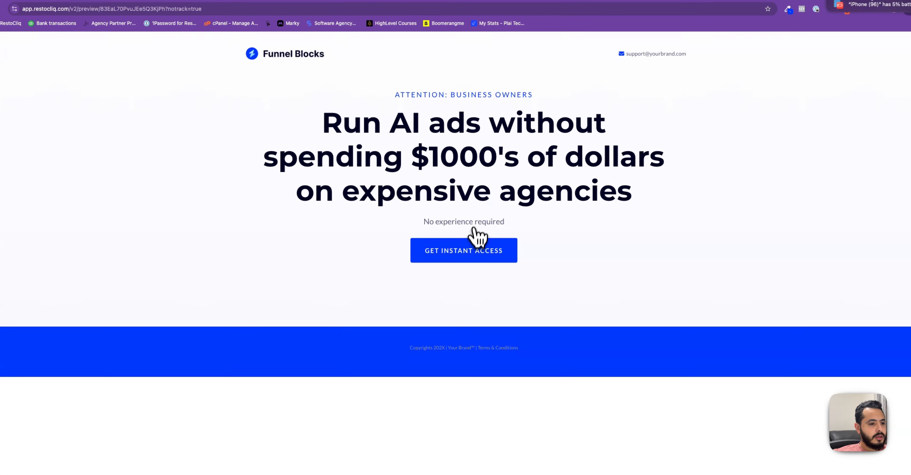
pyautogui.click(475, 234)
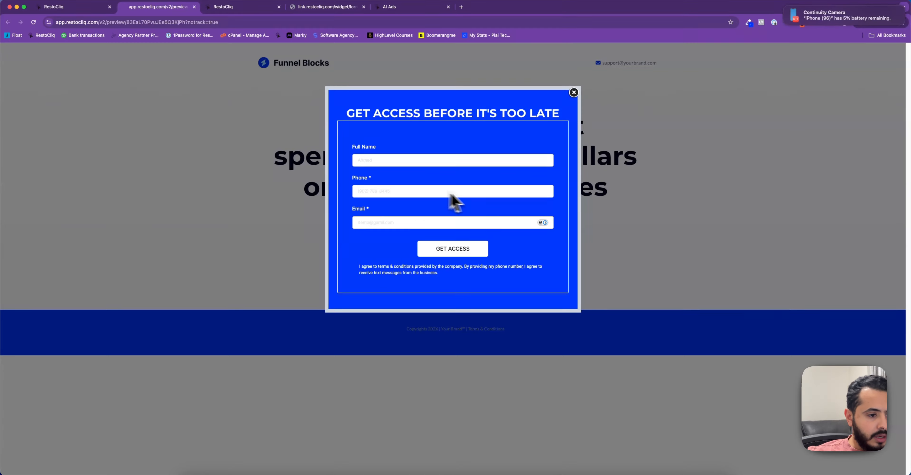
pyautogui.click(476, 252)
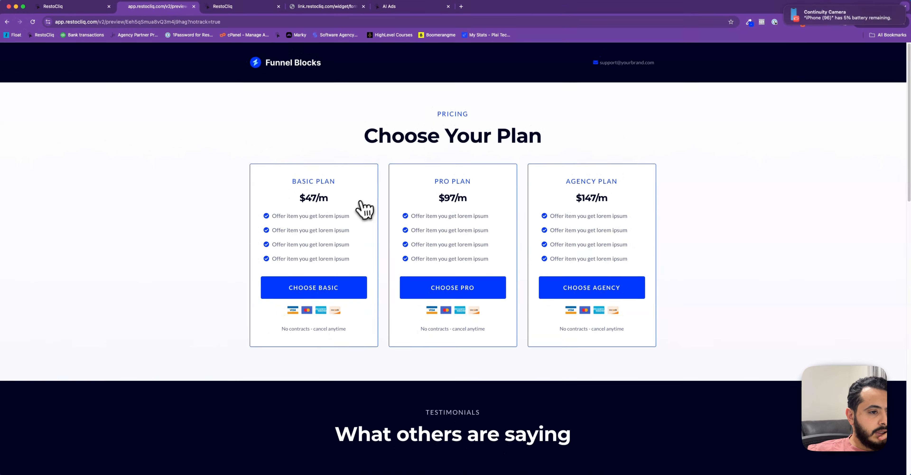
# Examine the previewed Demo 2 page from the pricing plans through the testimonials and audience list to the three-step process
pyautogui.scroll(-5, 371, 214)
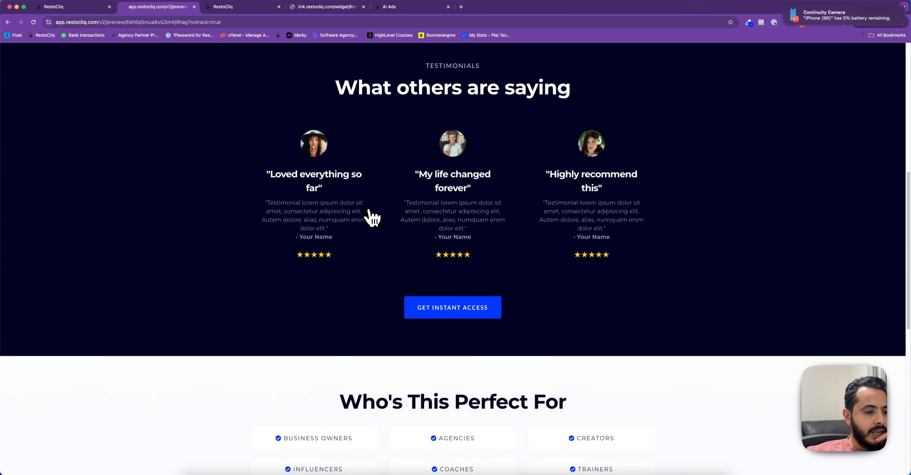
pyautogui.scroll(5, 371, 215)
pyautogui.scroll(-10, 372, 215)
pyautogui.scroll(10, 372, 212)
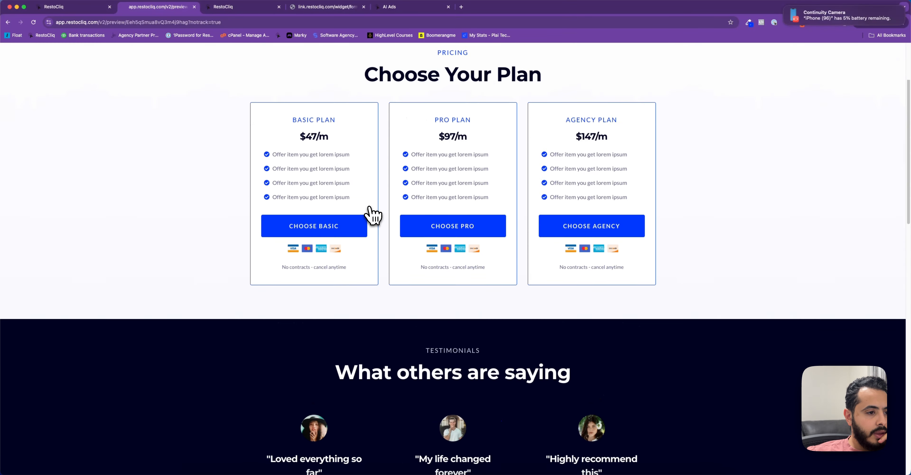
pyautogui.scroll(-15, 373, 215)
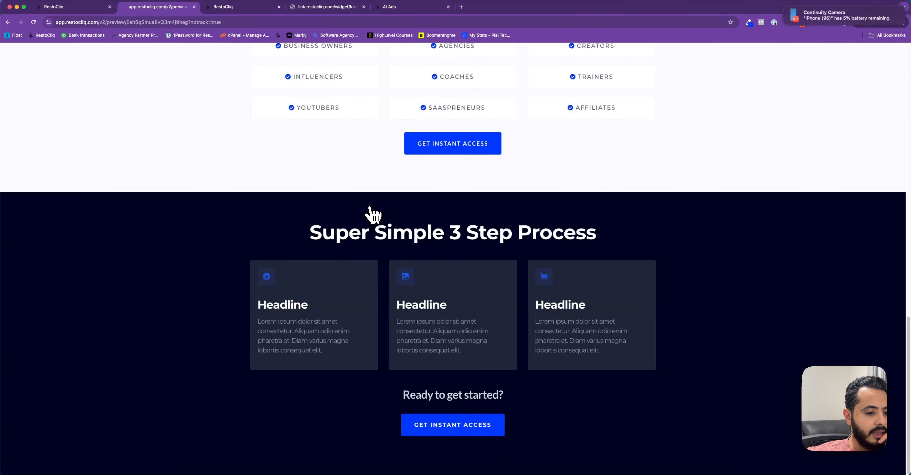
pyautogui.scroll(15, 373, 214)
pyautogui.scroll(-15, 335, 191)
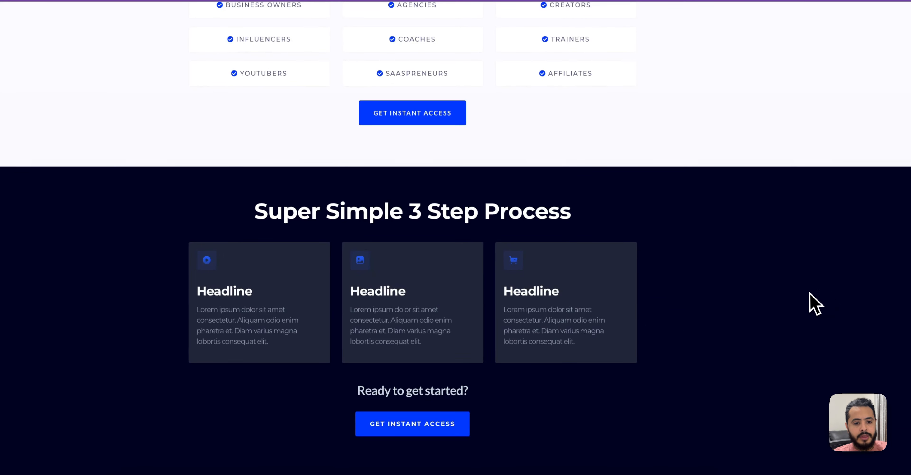
pyautogui.scroll(5, 601, 264)
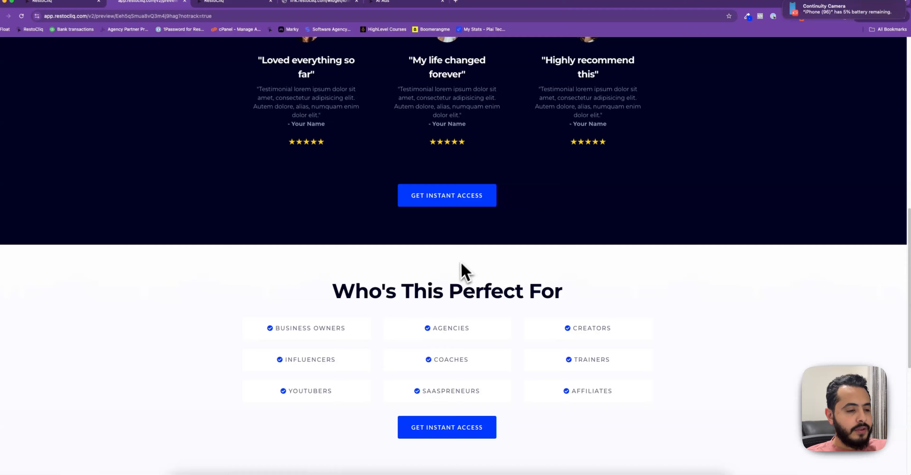
pyautogui.scroll(10, 463, 272)
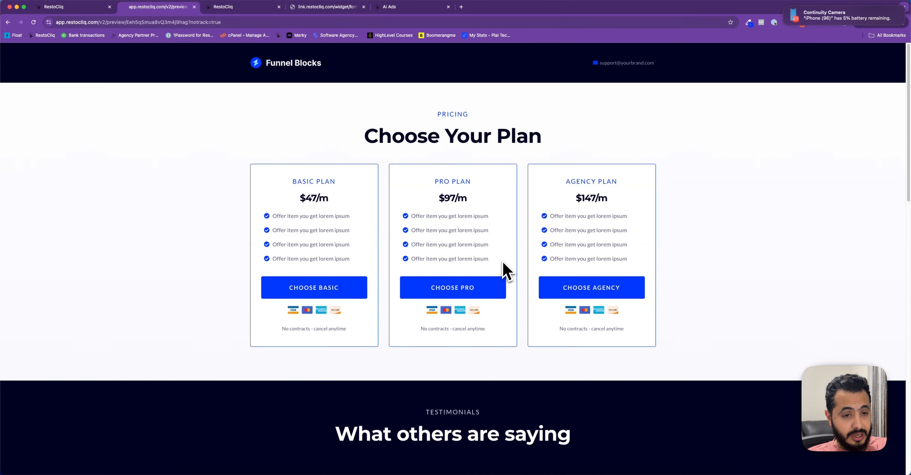
pyautogui.scroll(-4, 503, 269)
pyautogui.scroll(4, 492, 264)
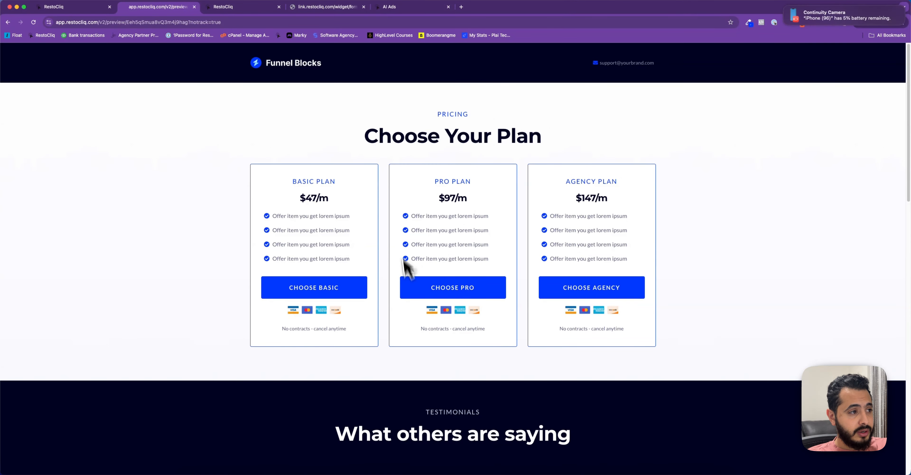
# Close the preview, switch the editor to the Demo 2 page, and return to the Demo funnel's steps overview
pyautogui.click(197, 5)
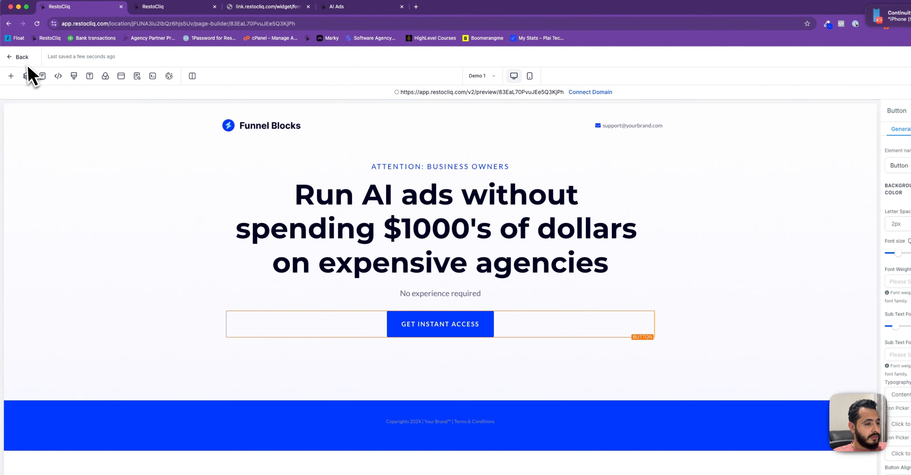
pyautogui.click(42, 75)
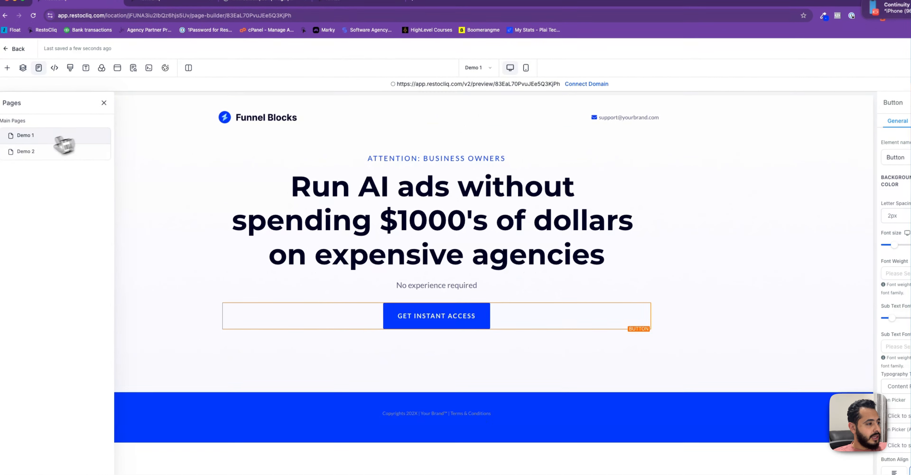
pyautogui.click(42, 151)
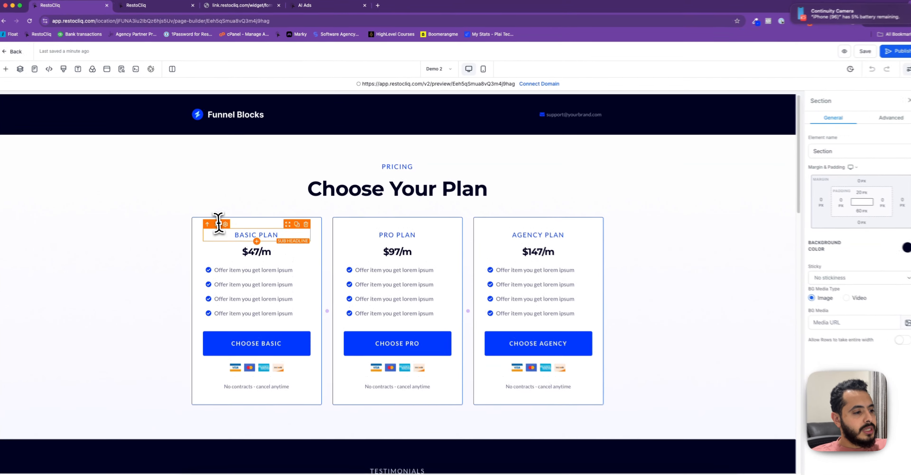
pyautogui.click(219, 226)
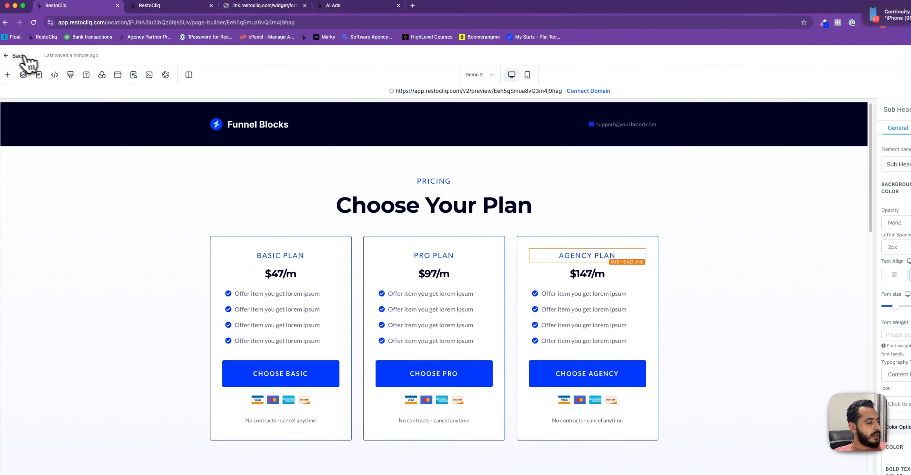
pyautogui.click(19, 56)
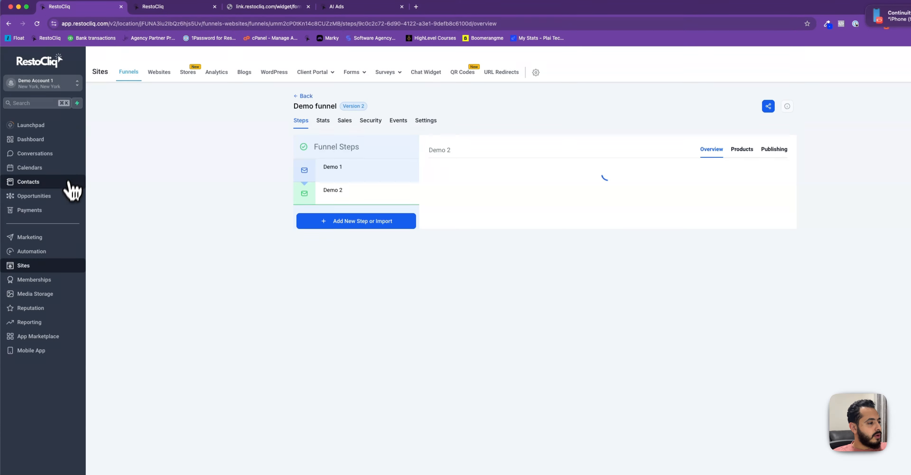
# Go to the products list in the payments area and start creating a new product
pyautogui.click(50, 211)
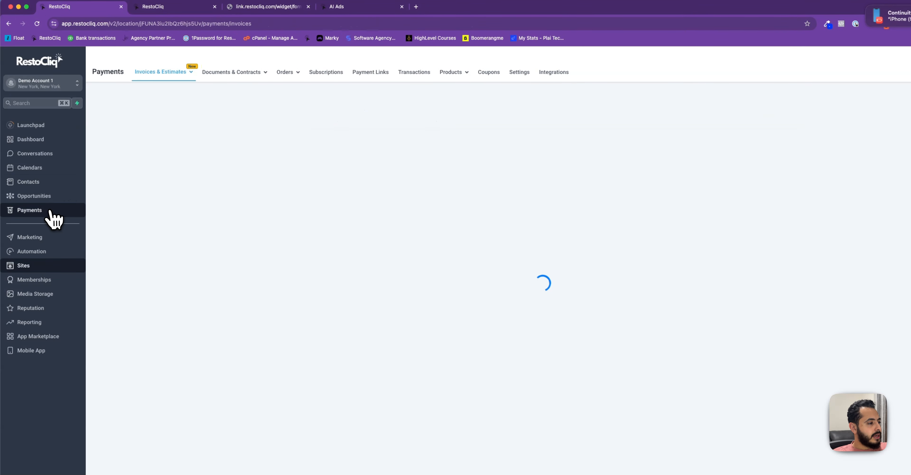
pyautogui.click(439, 71)
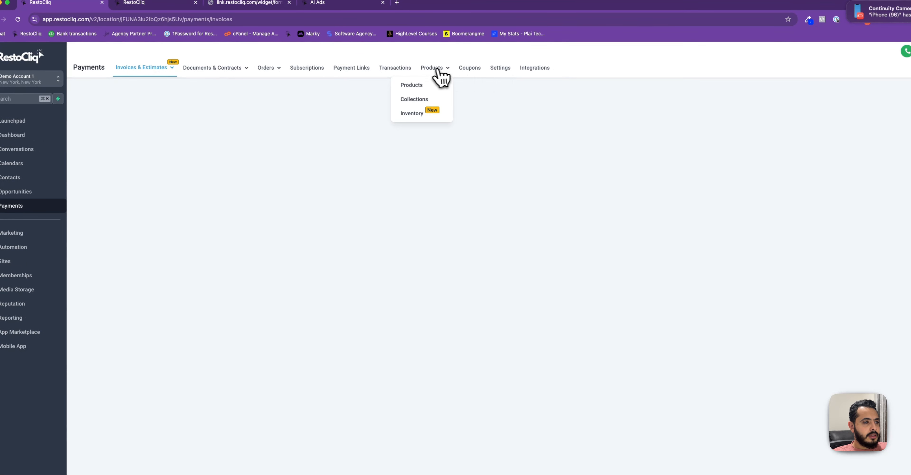
pyautogui.click(429, 82)
pyautogui.click(539, 232)
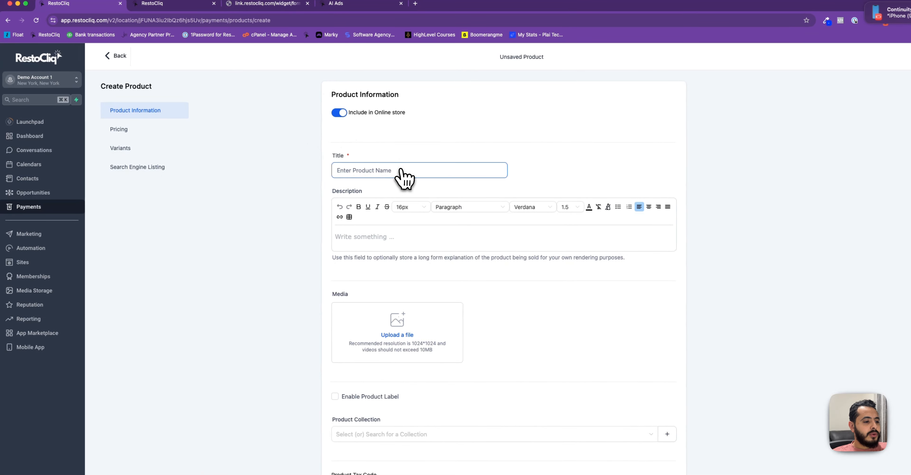
# Title the new product Basic AI Ads
pyautogui.click(382, 166)
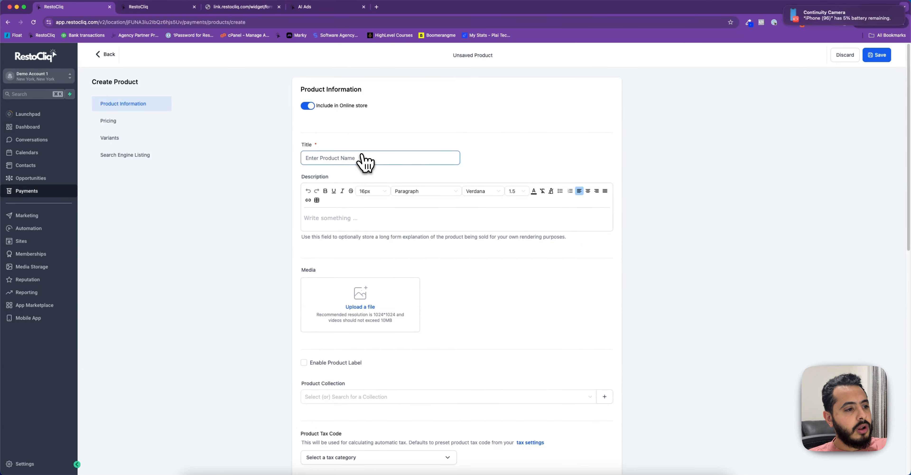
pyautogui.click(110, 122)
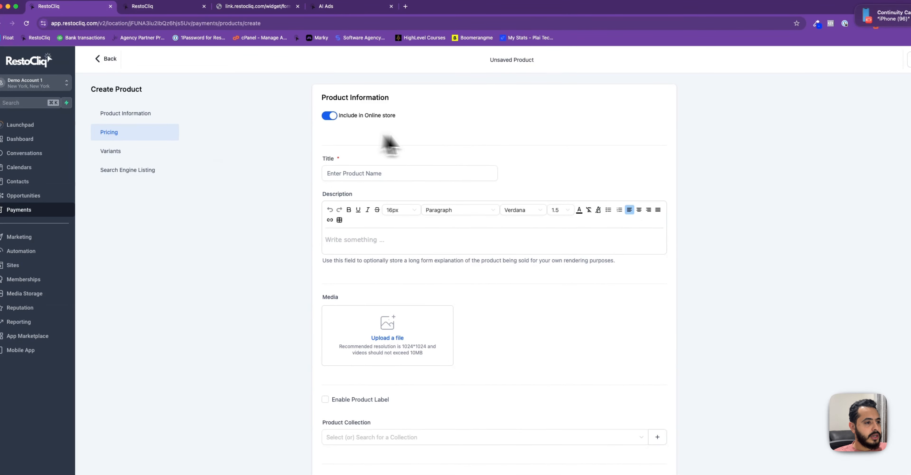
pyautogui.click(406, 179)
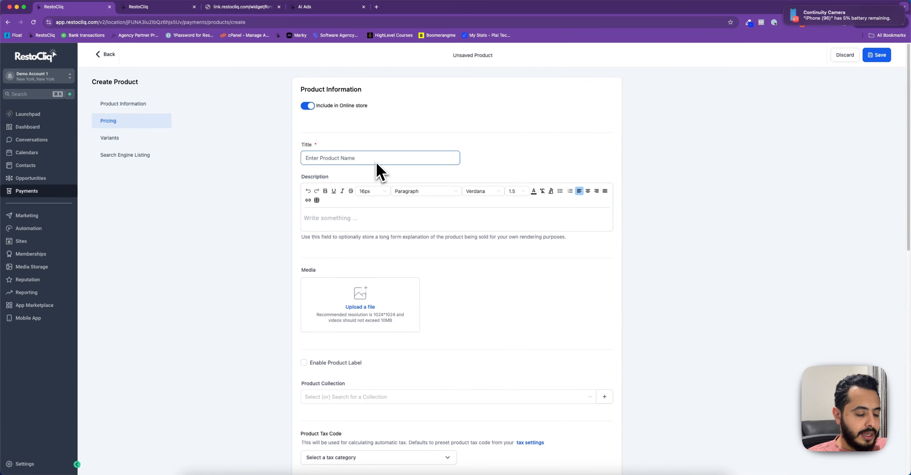
pyautogui.click(133, 105)
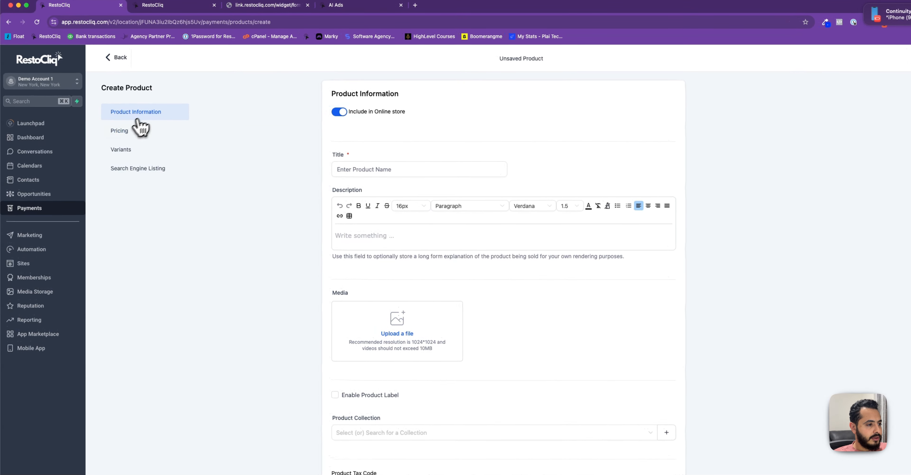
pyautogui.click(114, 117)
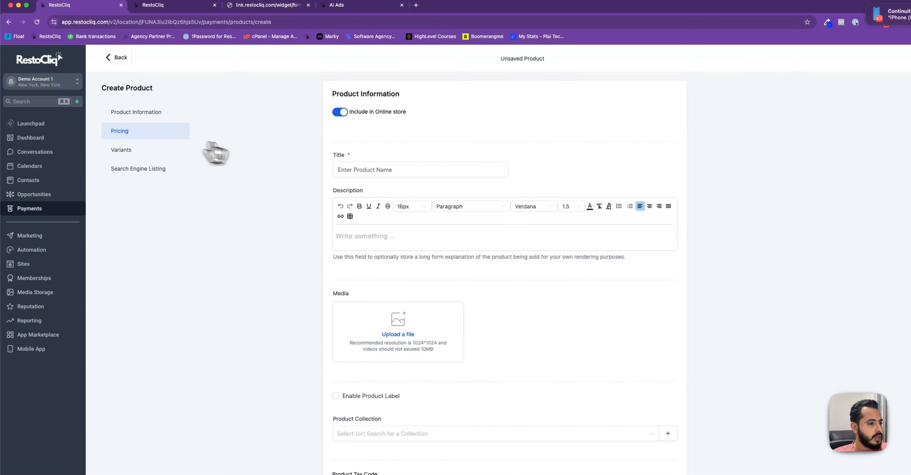
pyautogui.click(359, 173)
pyautogui.write('Basic')
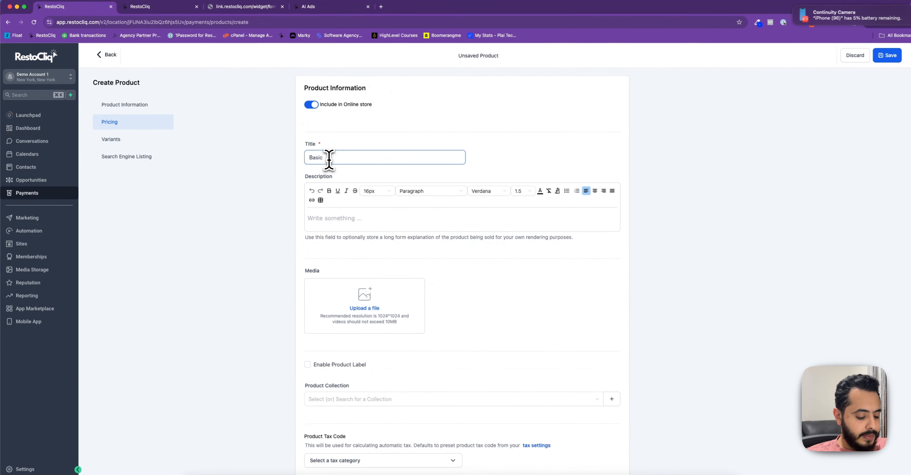
pyautogui.write(' AI Ads')
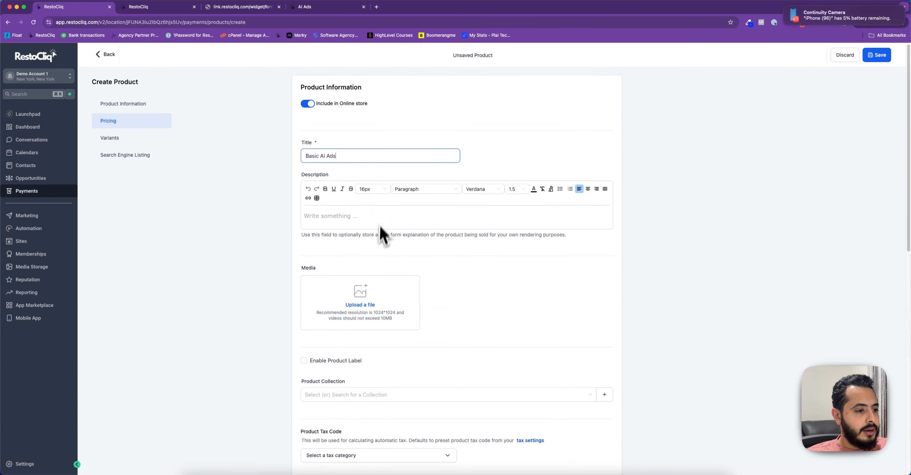
# Make the product's price recurring and set its amount to 97 USD
pyautogui.scroll(-10, 382, 235)
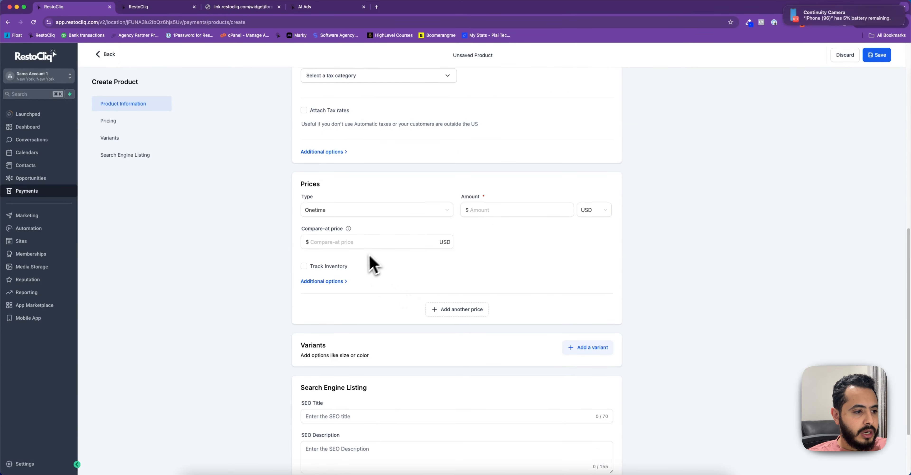
pyautogui.click(357, 210)
pyautogui.click(329, 239)
pyautogui.click(509, 209)
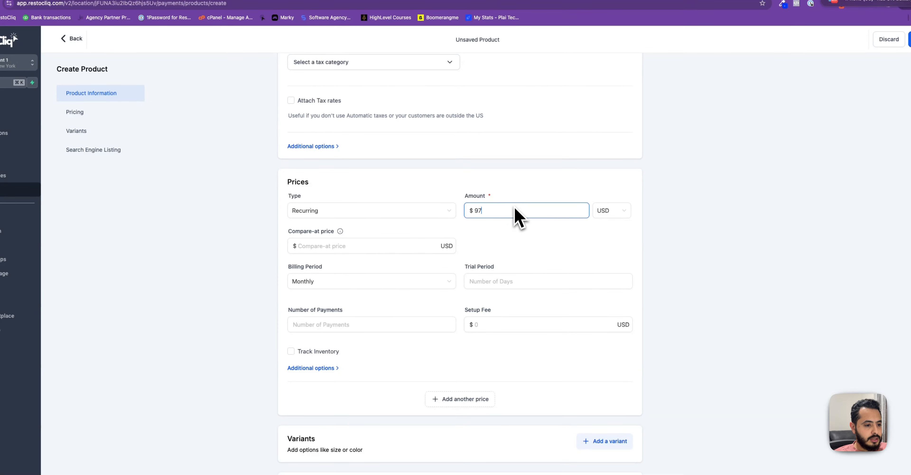
pyautogui.moveTo(504, 217); pyautogui.dragTo(406, 206)
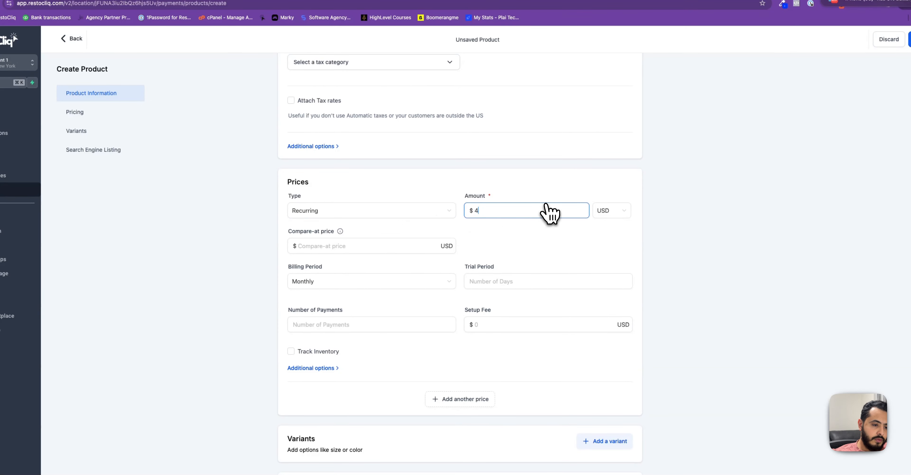
pyautogui.write('47')
pyautogui.press('BackSpace')
pyautogui.press('BackSpace')
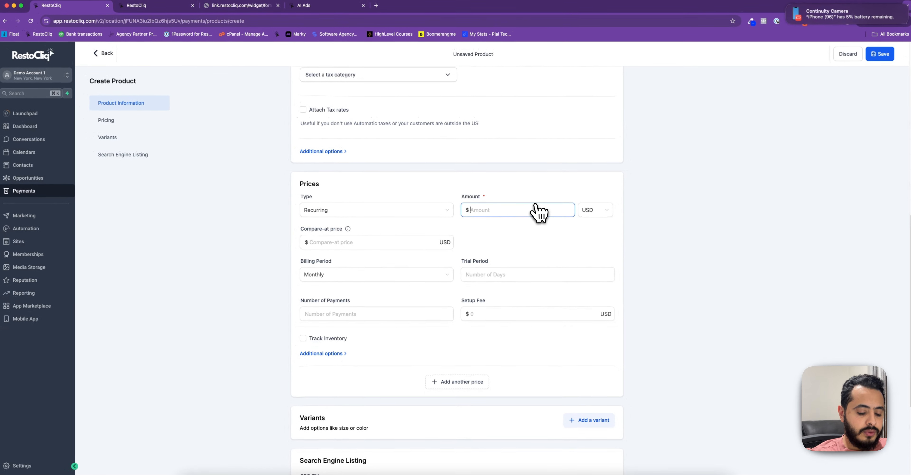
pyautogui.write('97')
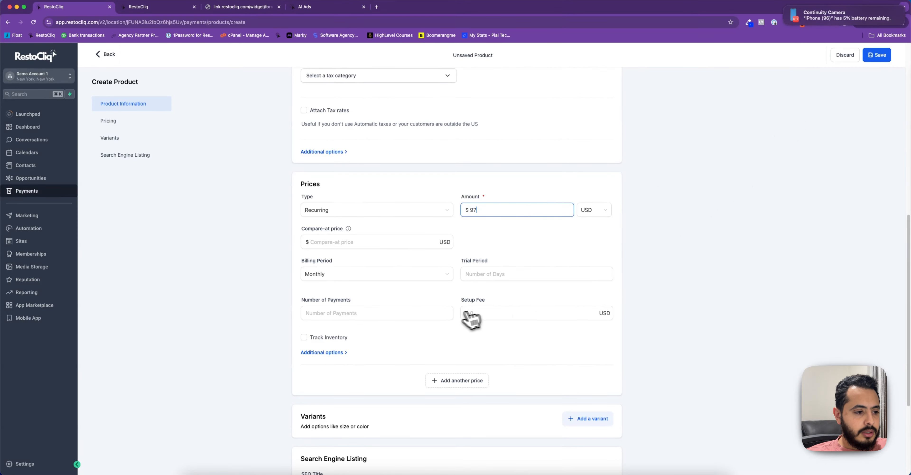
# Leave the trial period empty and save the new Basic AI Ads product
pyautogui.click(528, 276)
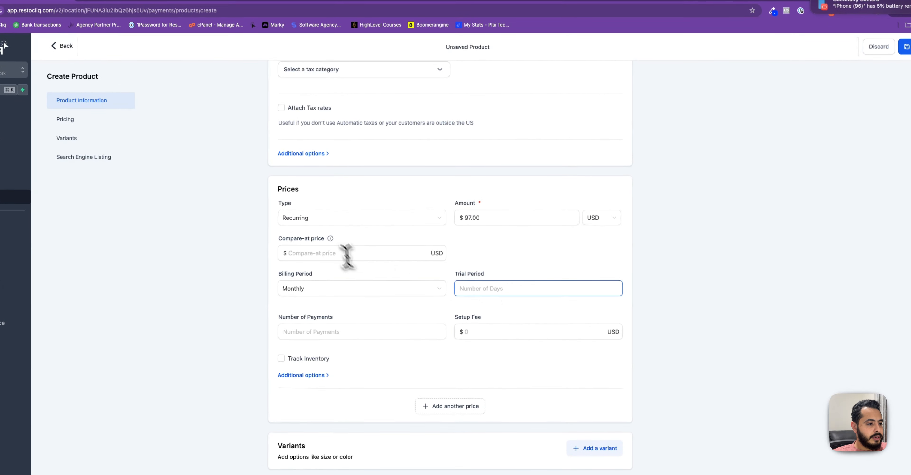
pyautogui.scroll(10, 342, 273)
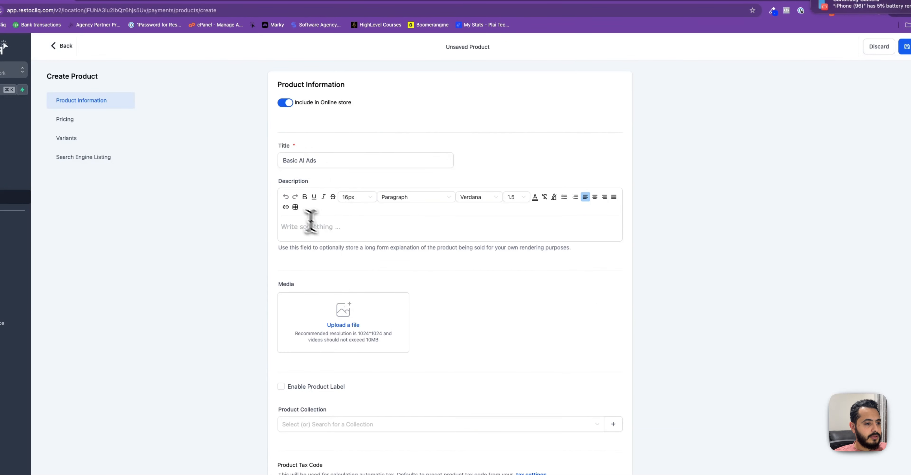
pyautogui.click(906, 46)
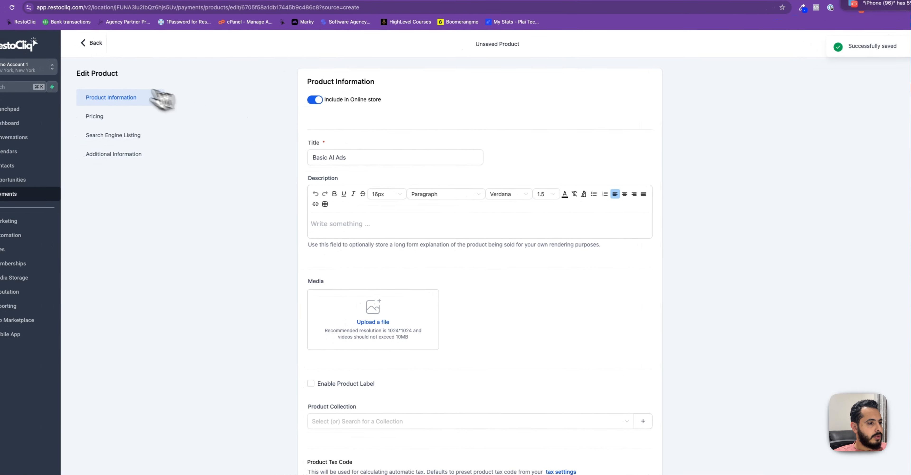
# Try to save the product again from the end of the form and look over its required fields
pyautogui.scroll(-15, 543, 315)
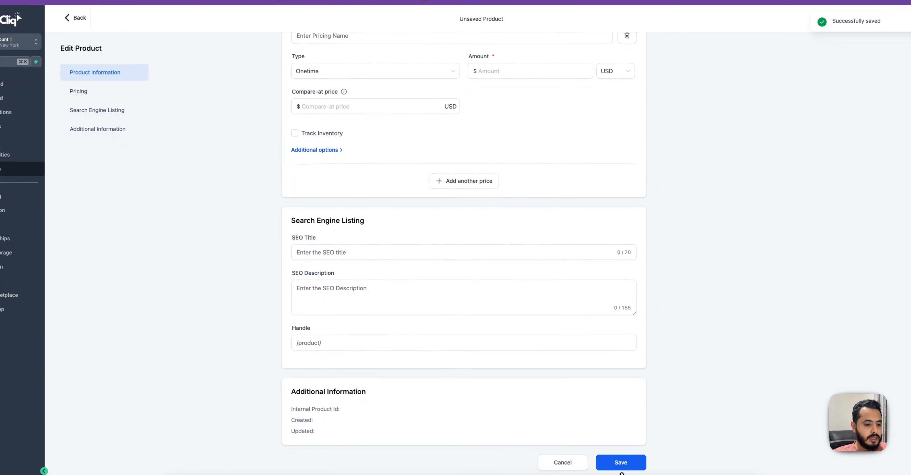
pyautogui.click(621, 463)
pyautogui.scroll(3, 415, 176)
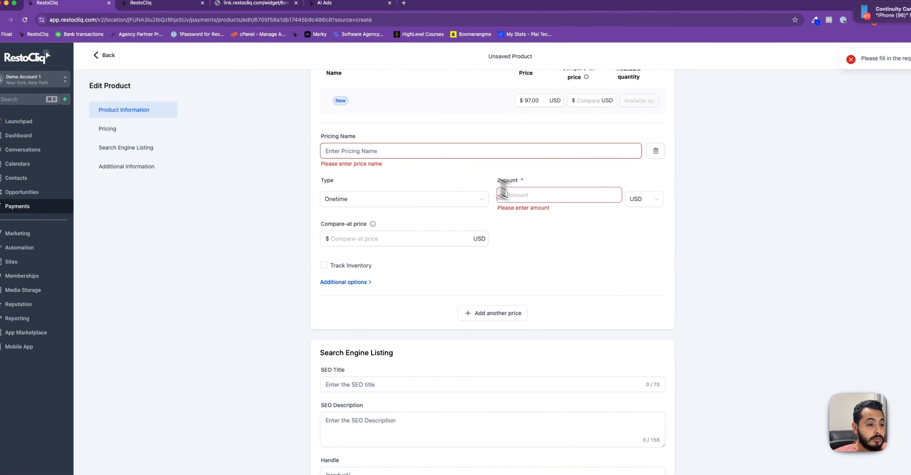
pyautogui.scroll(10, 552, 219)
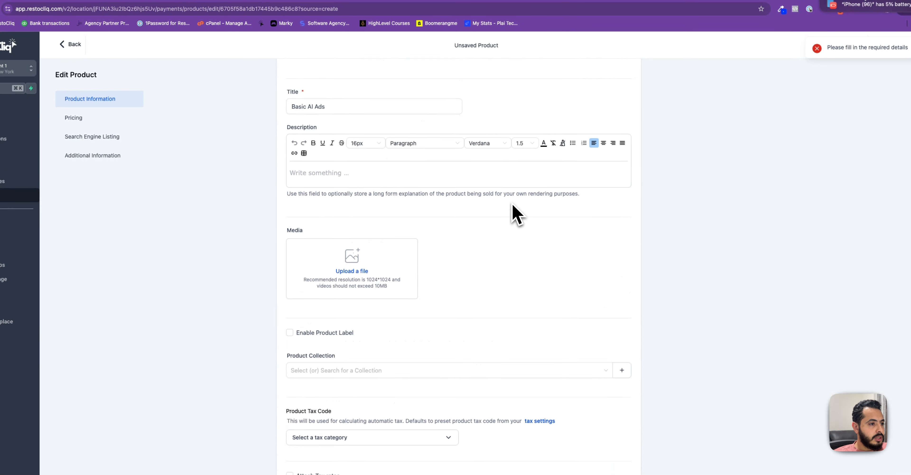
pyautogui.scroll(2, 511, 212)
pyautogui.scroll(-10, 511, 211)
# Name the additional one-time price Basic AI Ads, set its amount to 97 USD, and save the product
pyautogui.click(348, 194)
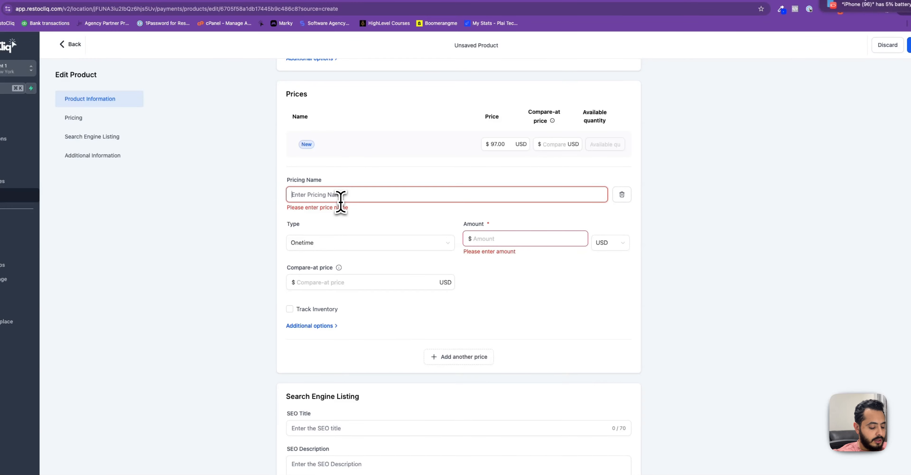
pyautogui.write('Basic AI Ads')
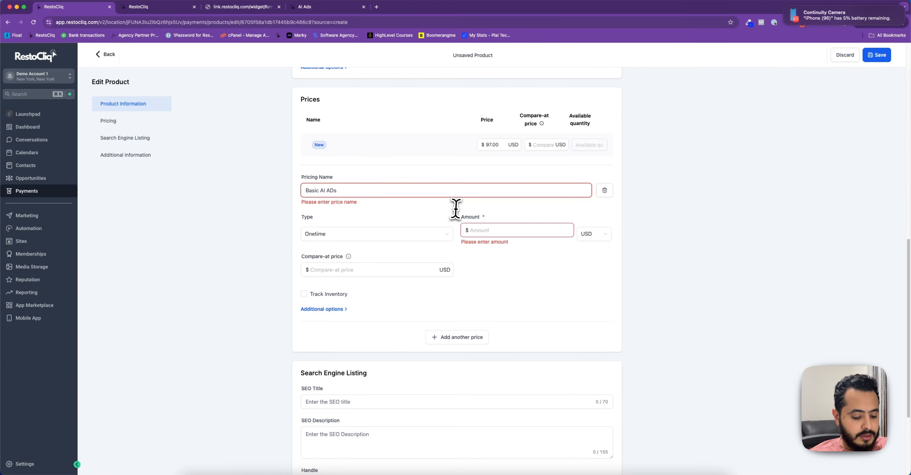
pyautogui.click(512, 230)
pyautogui.write('97')
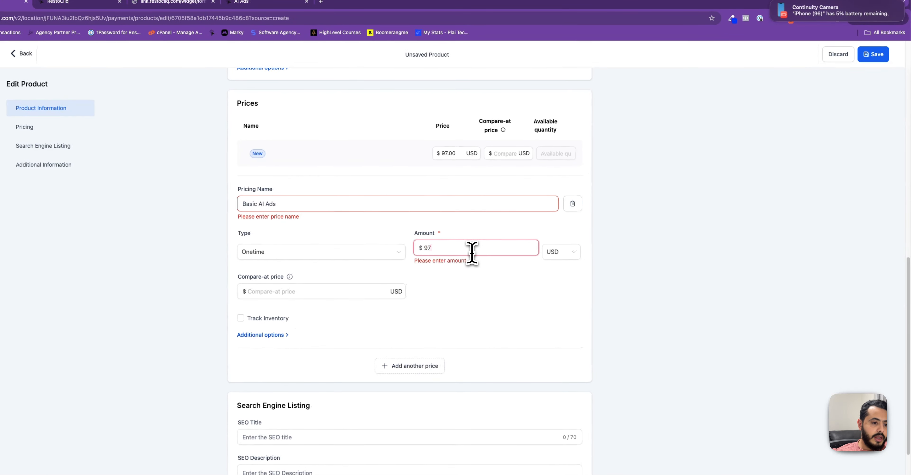
pyautogui.click(876, 57)
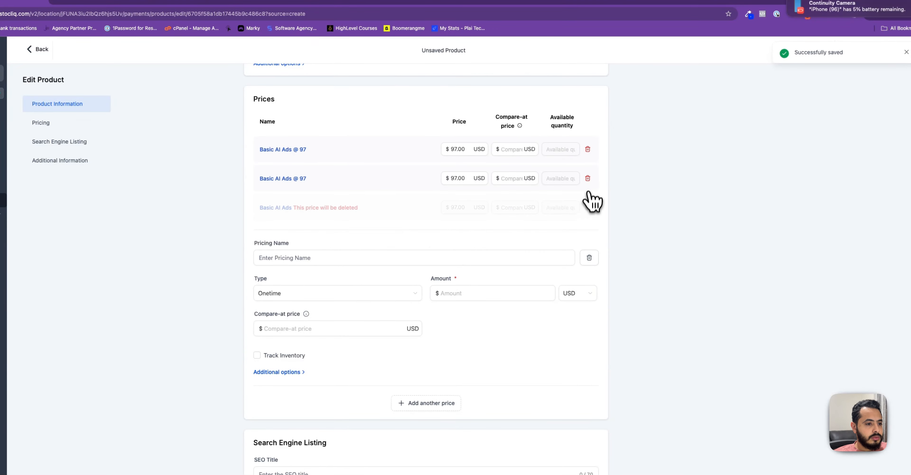
# Mark the second Basic AI Ads @ 97 price for deletion and try to save the product
pyautogui.click(588, 178)
pyautogui.scroll(5, 594, 197)
pyautogui.click(890, 50)
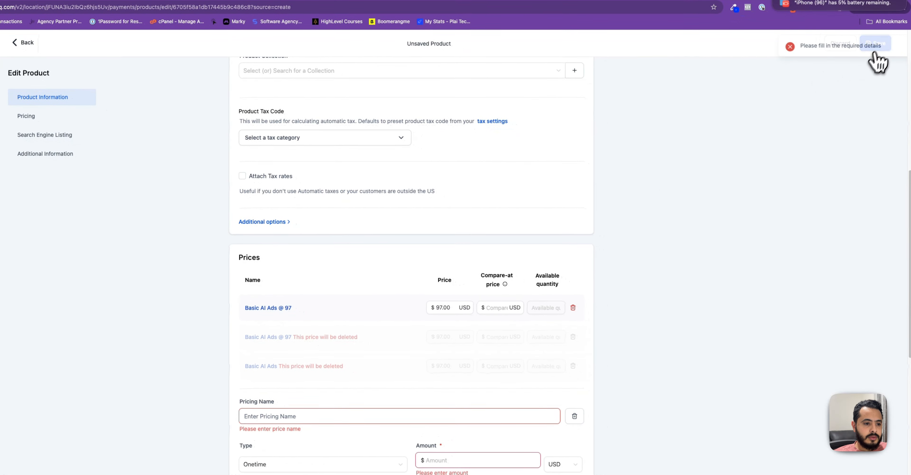
# Remove the blank price entry below the price list and save the product
pyautogui.scroll(-10, 507, 376)
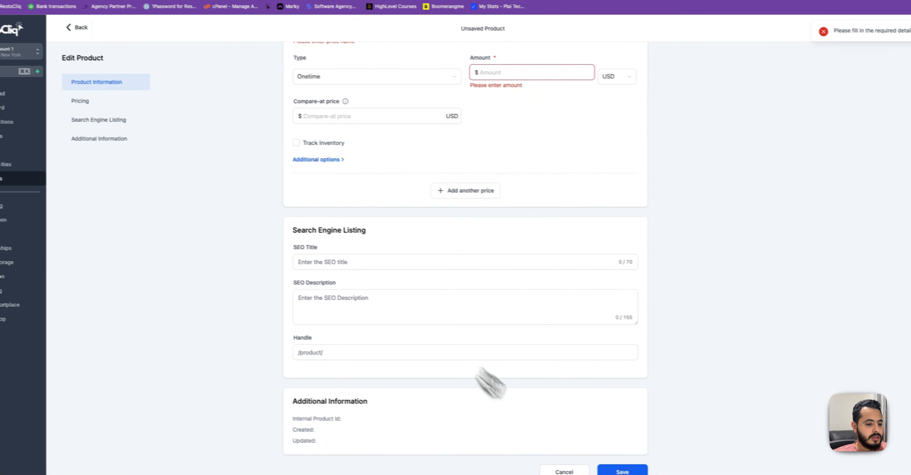
pyautogui.scroll(7, 510, 386)
pyautogui.scroll(-4, 540, 403)
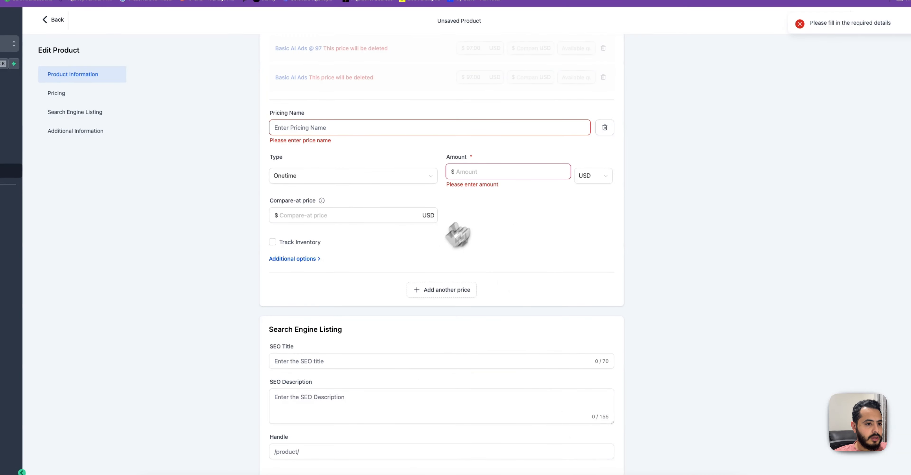
pyautogui.click(605, 128)
pyautogui.click(625, 464)
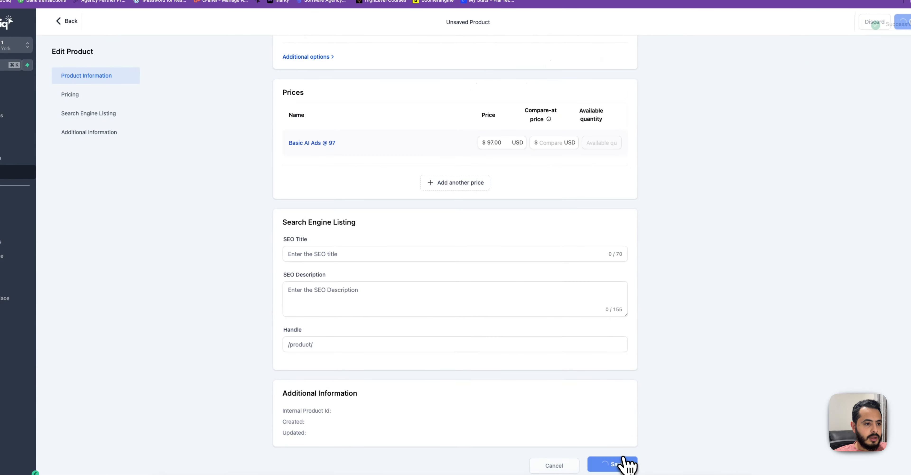
# Return to the products list and create another product titled Pro AI Ads
pyautogui.click(66, 21)
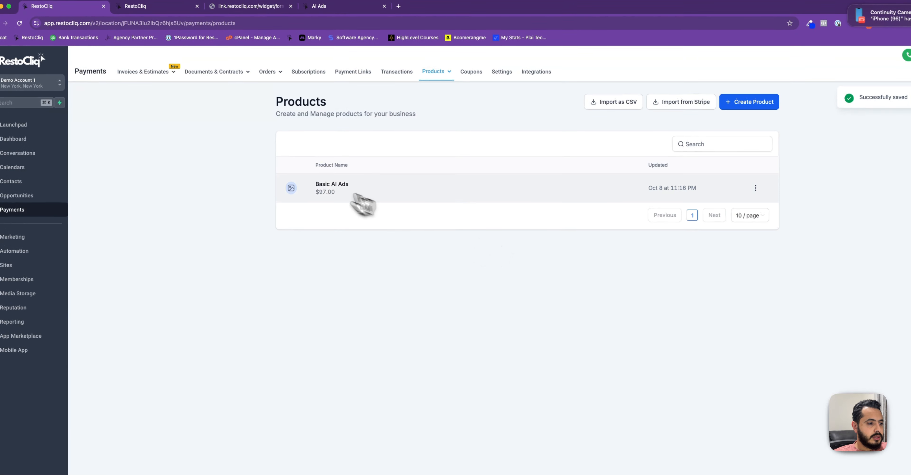
pyautogui.click(749, 102)
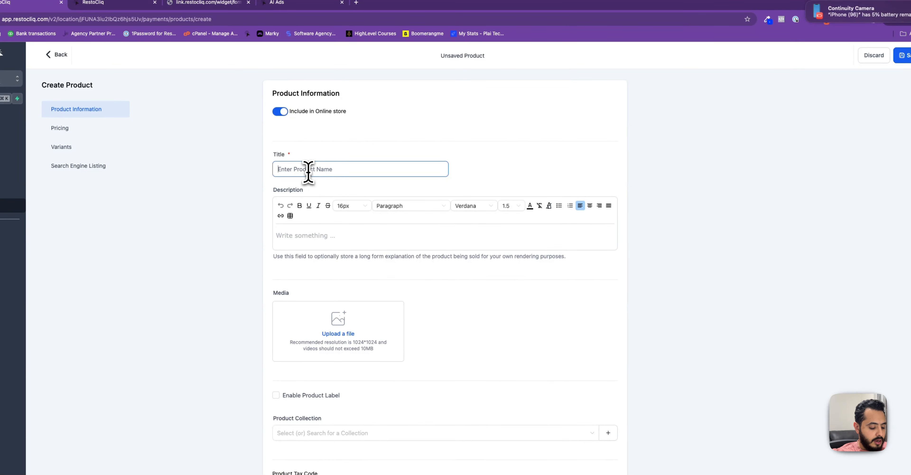
pyautogui.click(309, 173)
pyautogui.write('PR')
pyautogui.press('BackSpace')
pyautogui.write('ro AI Ads')
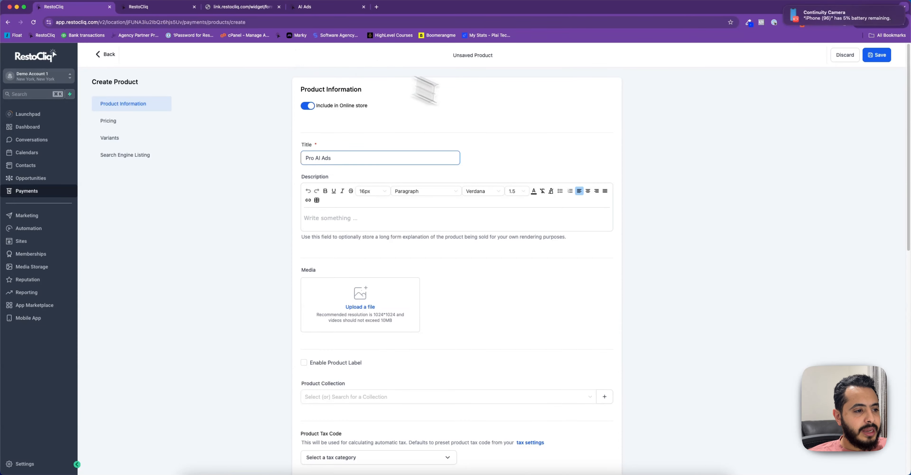
# Set the price type of the Pro AI Ads product to Recurring
pyautogui.scroll(-3, 541, 197)
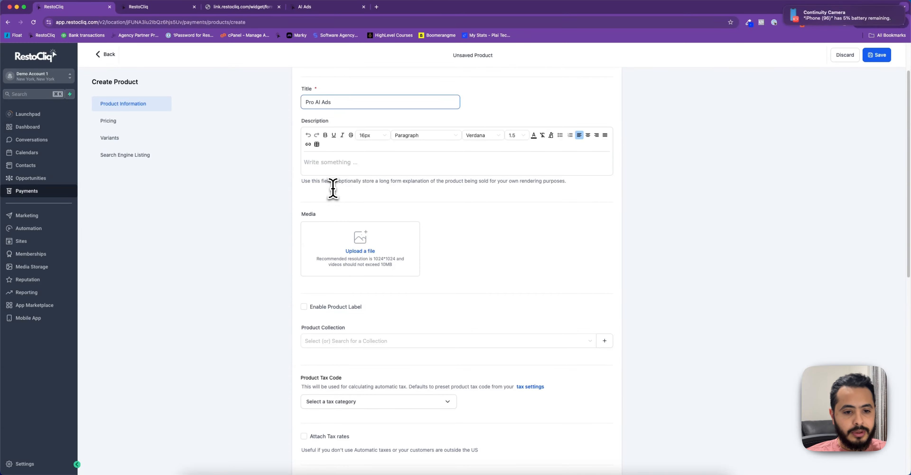
pyautogui.scroll(-2, 377, 184)
pyautogui.scroll(3, 386, 193)
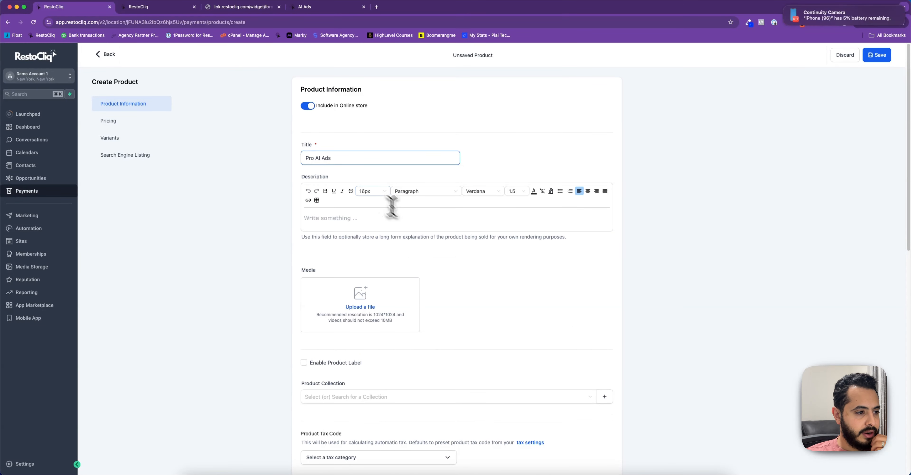
pyautogui.scroll(-10, 392, 207)
pyautogui.click(414, 244)
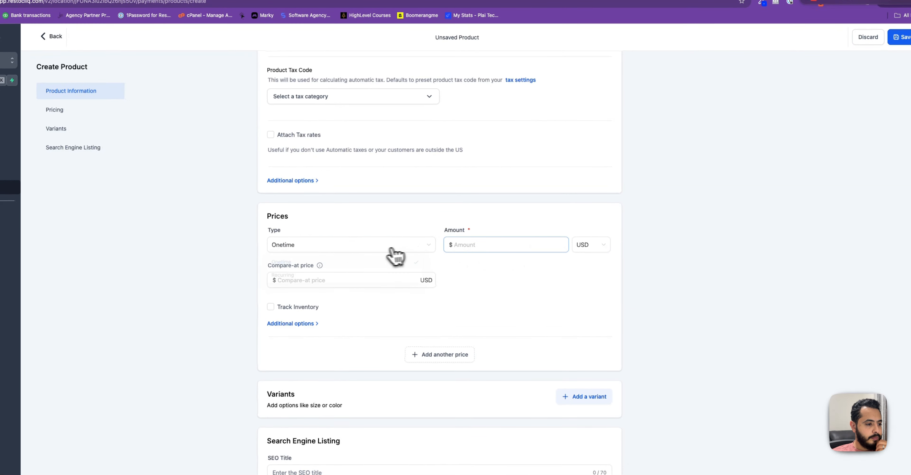
pyautogui.click(354, 276)
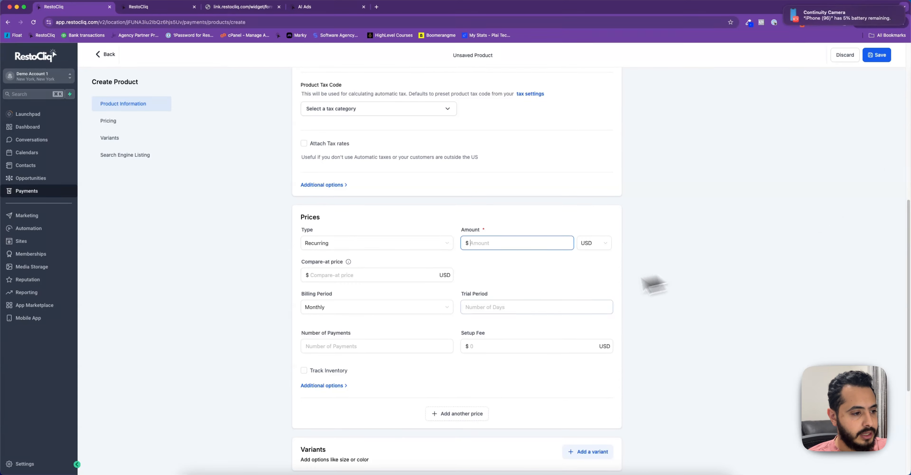
pyautogui.click(362, 243)
pyautogui.click(366, 270)
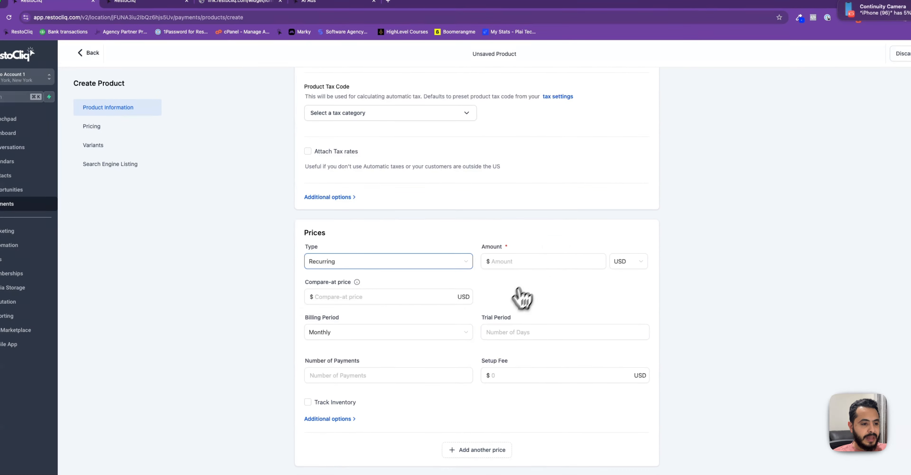
pyautogui.click(522, 262)
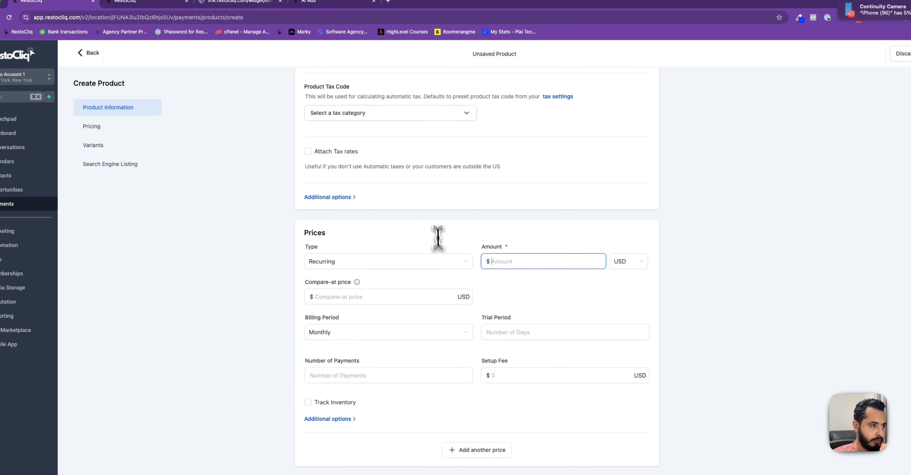
# Switch to the AI Ads platform, examine the advertising channels it offers, and return to the unsaved product
pyautogui.click(310, 1)
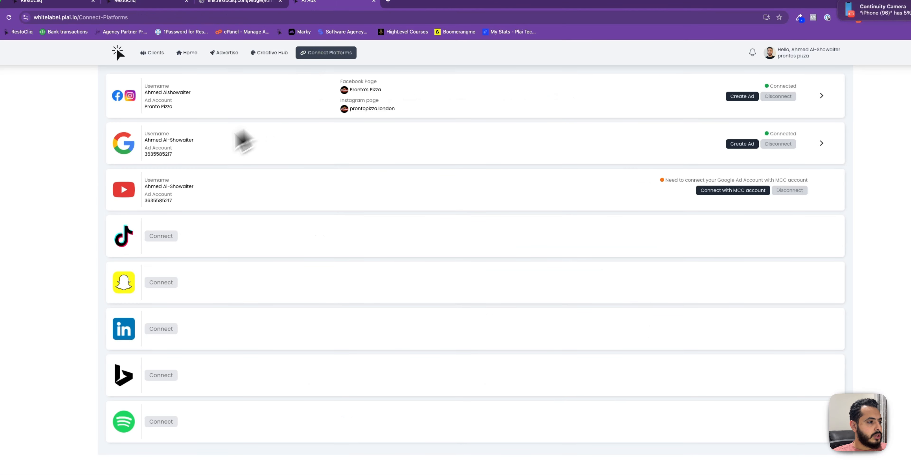
pyautogui.click(193, 53)
pyautogui.click(216, 54)
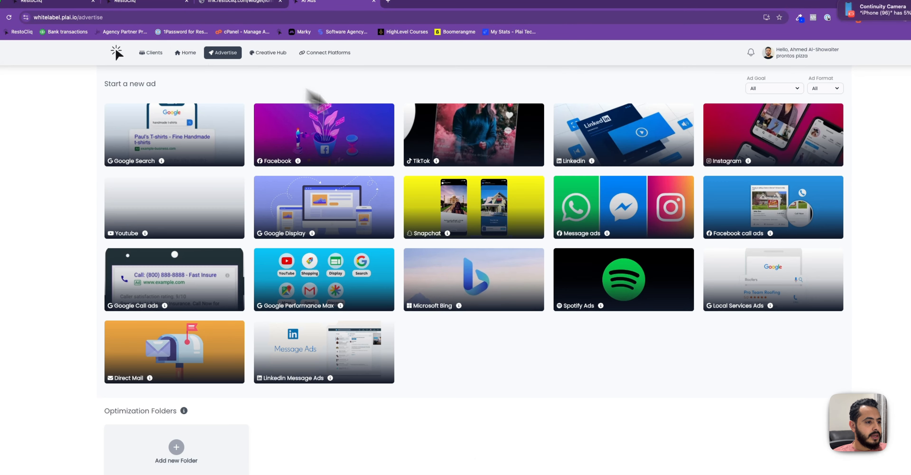
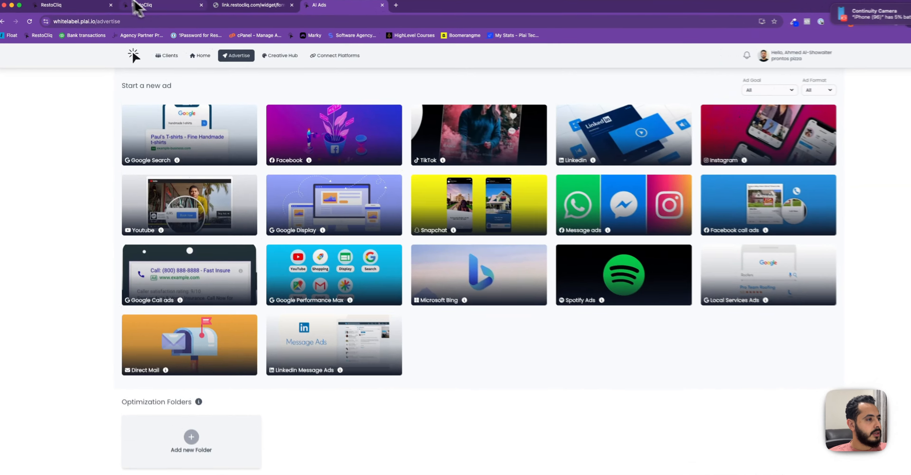
pyautogui.click(138, 7)
pyautogui.click(234, 8)
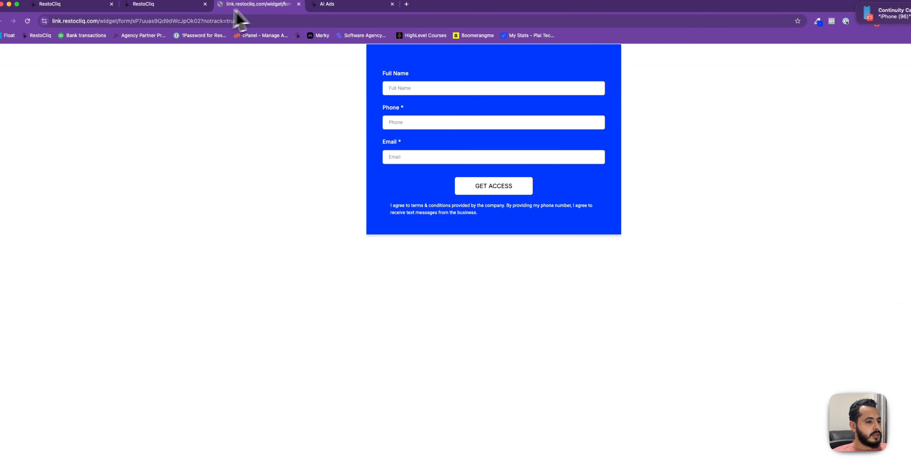
pyautogui.click(83, 7)
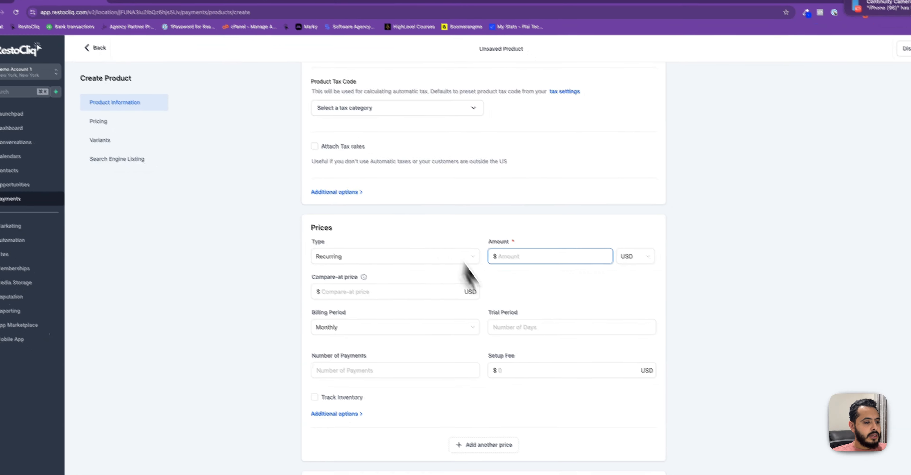
# Set the recurring price amount of Pro AI Ads to 147 USD
pyautogui.scroll(10, 375, 219)
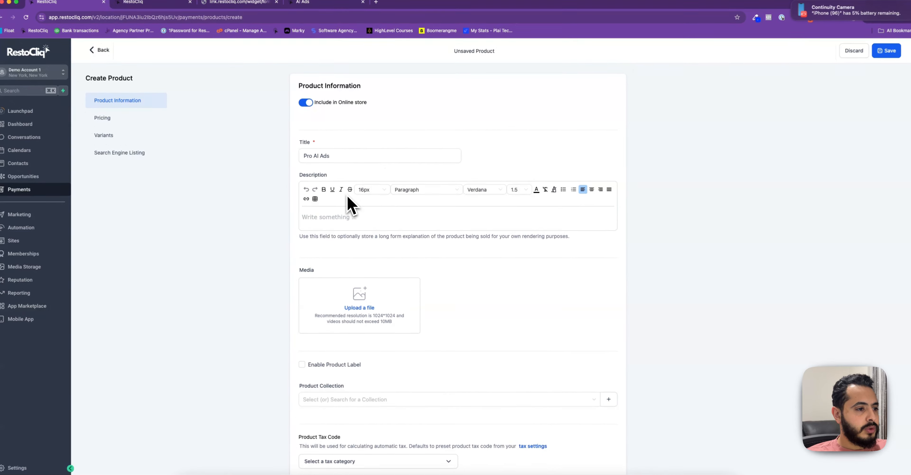
pyautogui.scroll(-10, 351, 205)
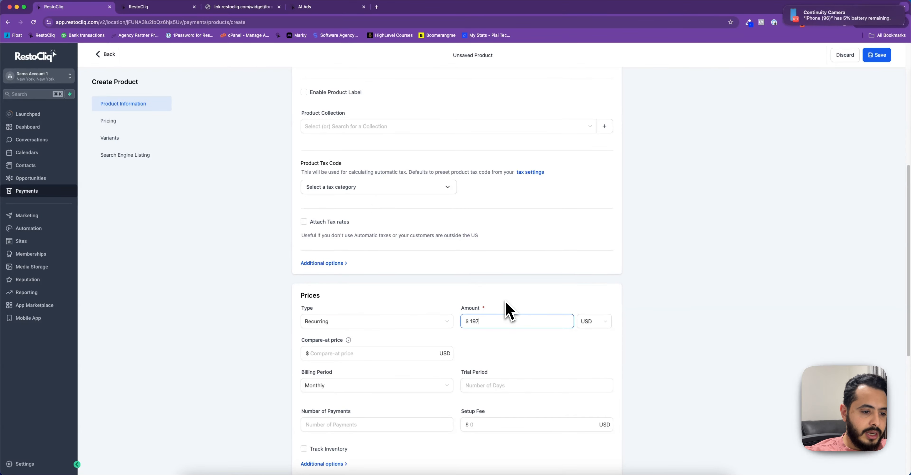
pyautogui.press('BackSpace')
pyautogui.press('BackSpace')
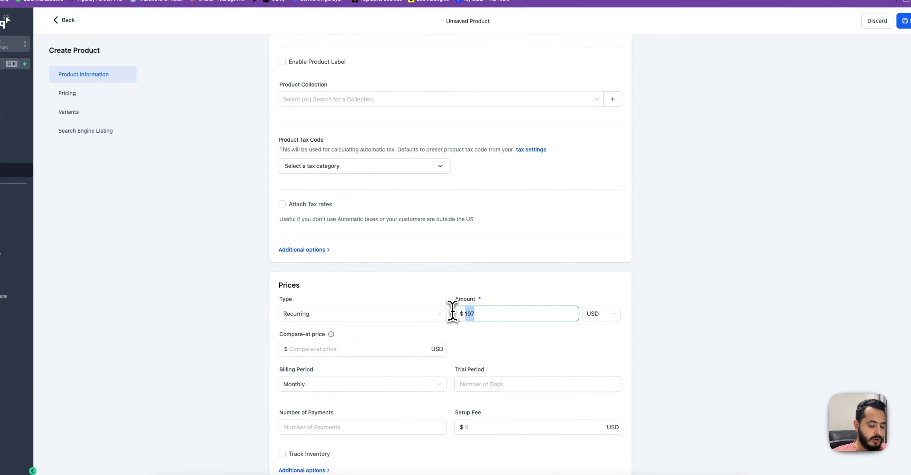
pyautogui.write('47.00')
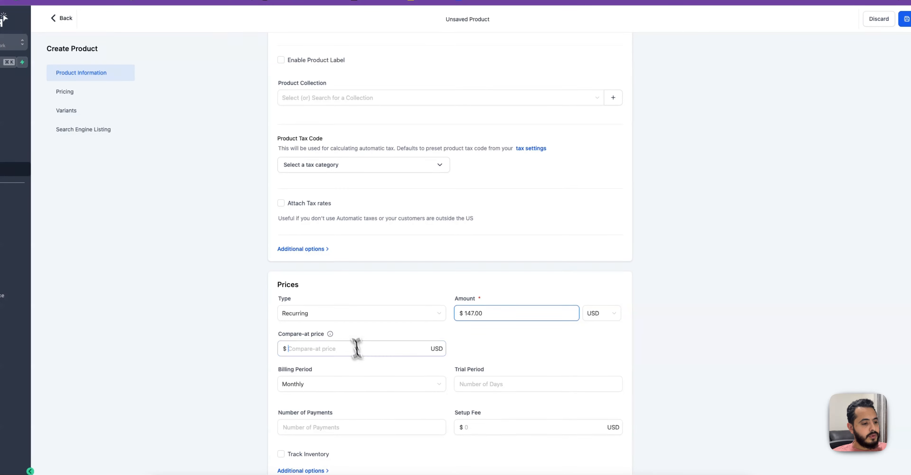
# Check the Pro AI Ads pricing fields, save the product, and return to the products list
pyautogui.click(356, 348)
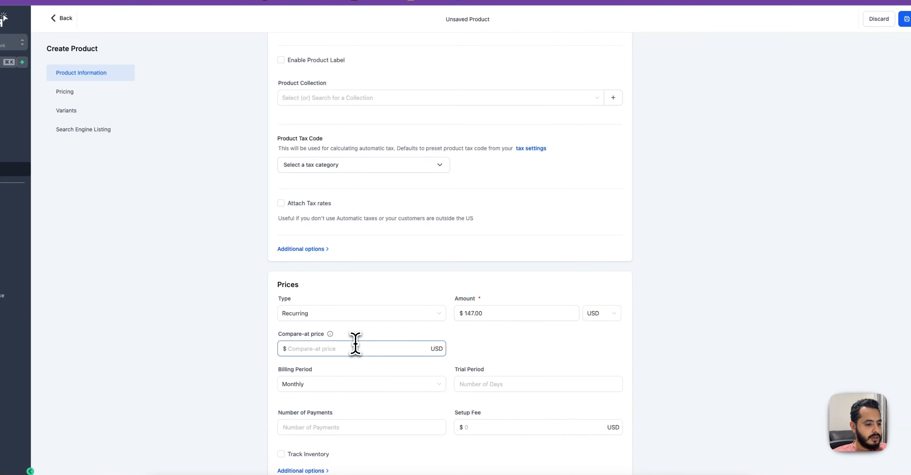
pyautogui.click(359, 386)
pyautogui.click(335, 314)
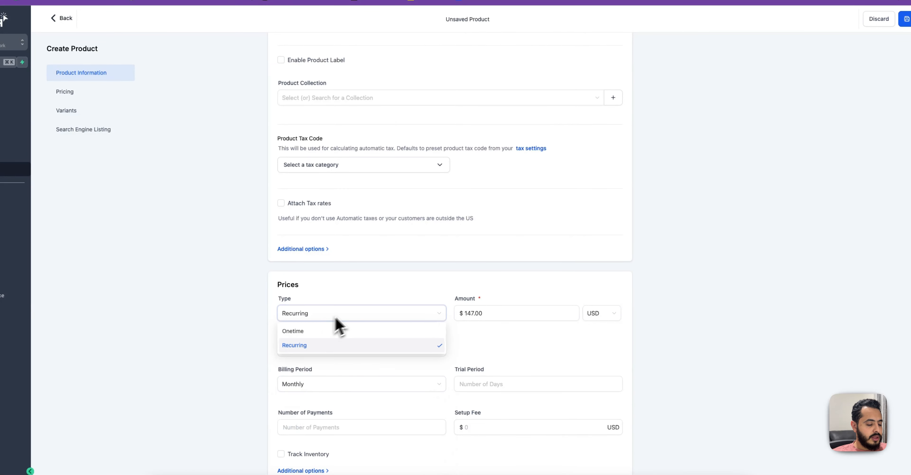
pyautogui.click(470, 371)
pyautogui.scroll(-1, 471, 373)
pyautogui.scroll(-10, 631, 447)
pyautogui.click(609, 465)
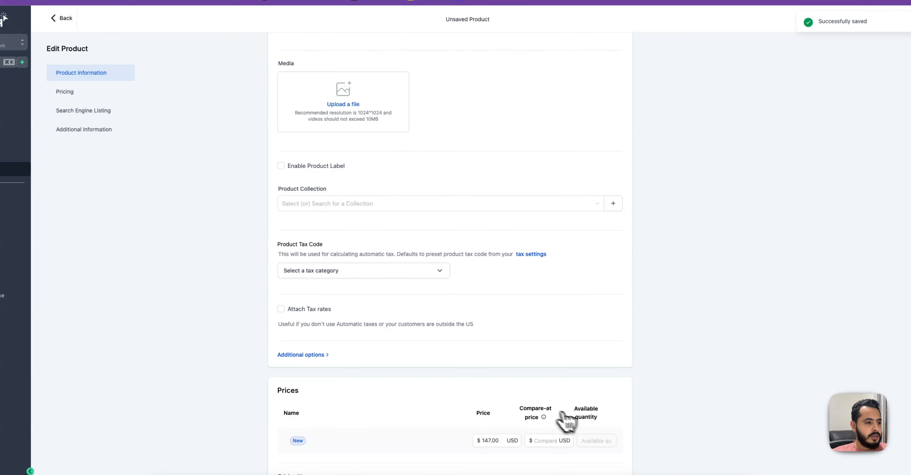
pyautogui.click(62, 18)
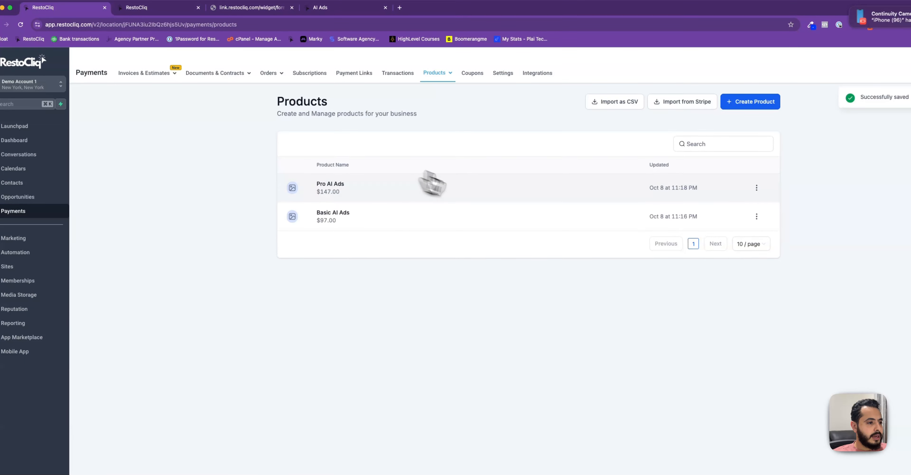
# Create another product titled Agency Plan
pyautogui.click(750, 102)
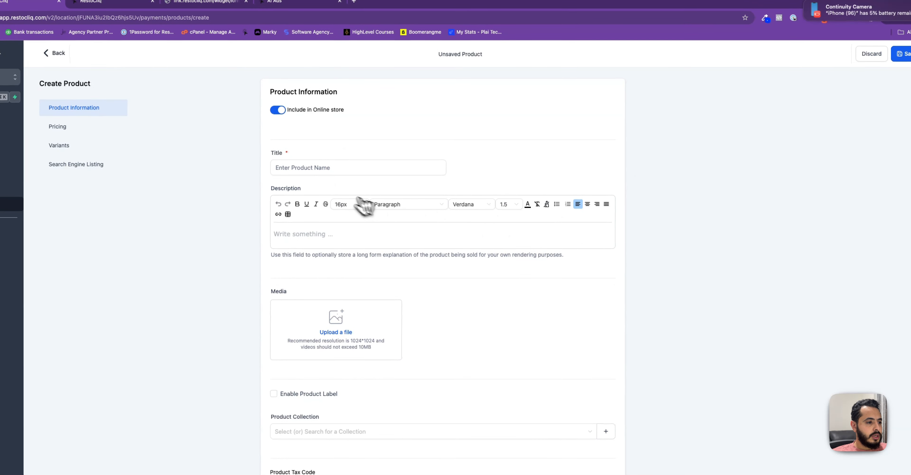
pyautogui.click(381, 180)
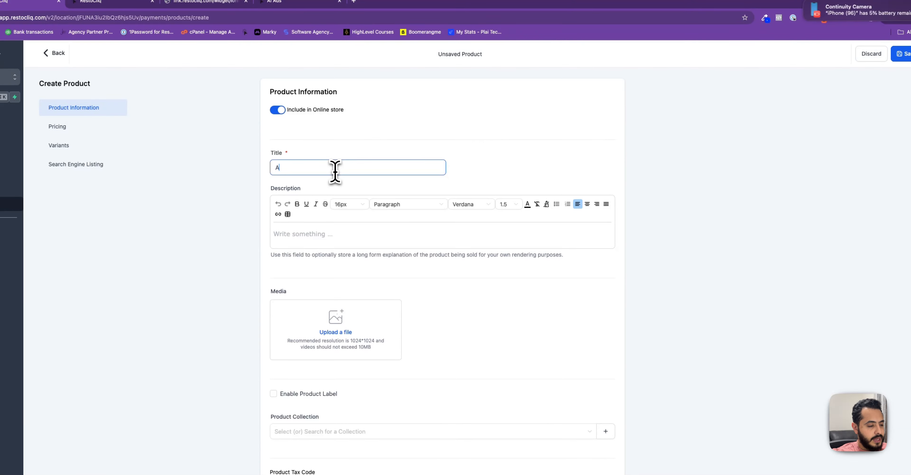
pyautogui.write('Agency Plan')
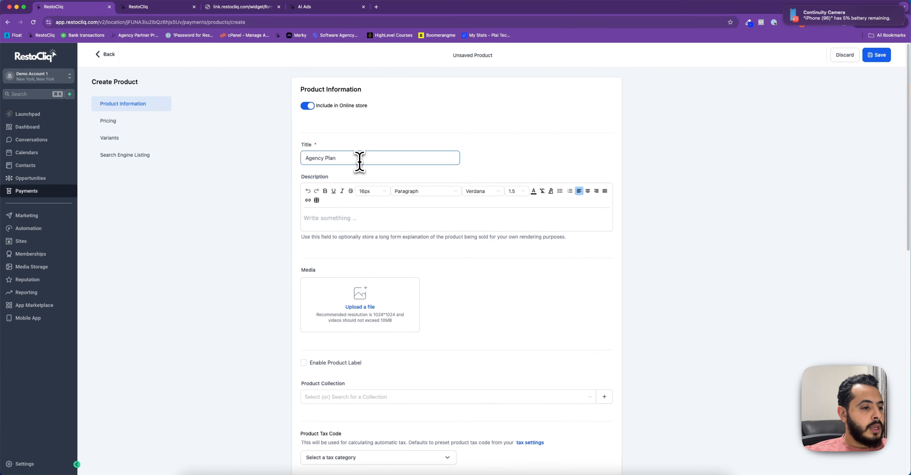
# Make the Agency Plan price recurring and set its amount to 197 USD
pyautogui.scroll(-6, 394, 309)
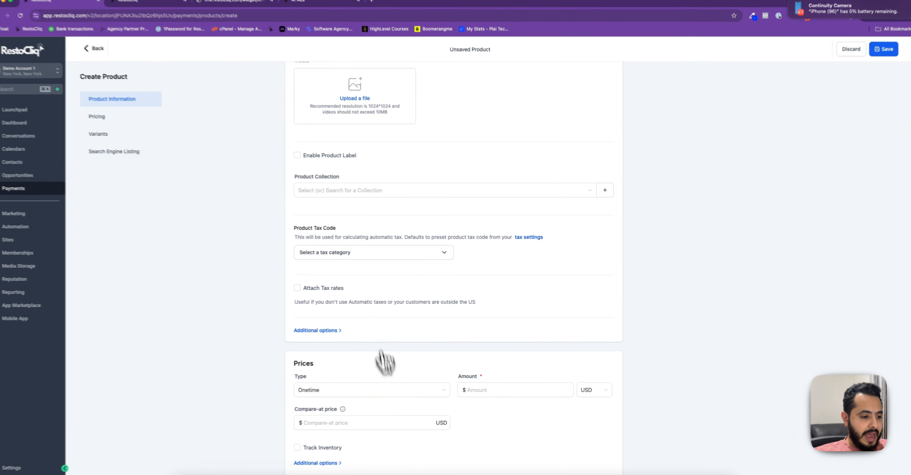
pyautogui.click(383, 394)
pyautogui.click(364, 428)
pyautogui.click(533, 394)
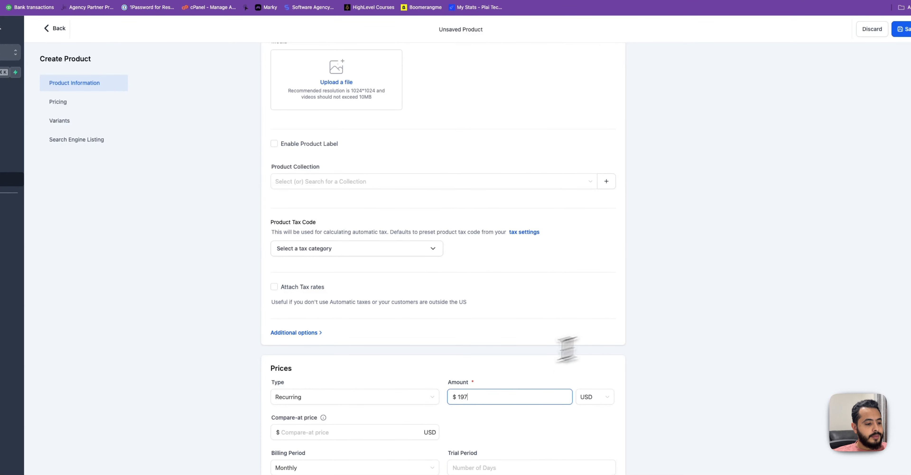
pyautogui.scroll(-5, 567, 349)
pyautogui.click(323, 231)
pyautogui.click(313, 260)
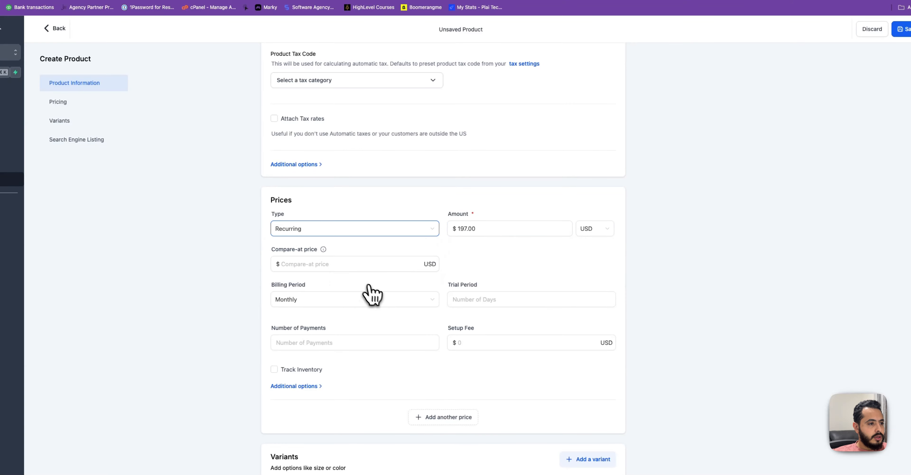
# Save the Agency Plan product and return to the products list
pyautogui.scroll(8, 371, 295)
pyautogui.scroll(4, 355, 269)
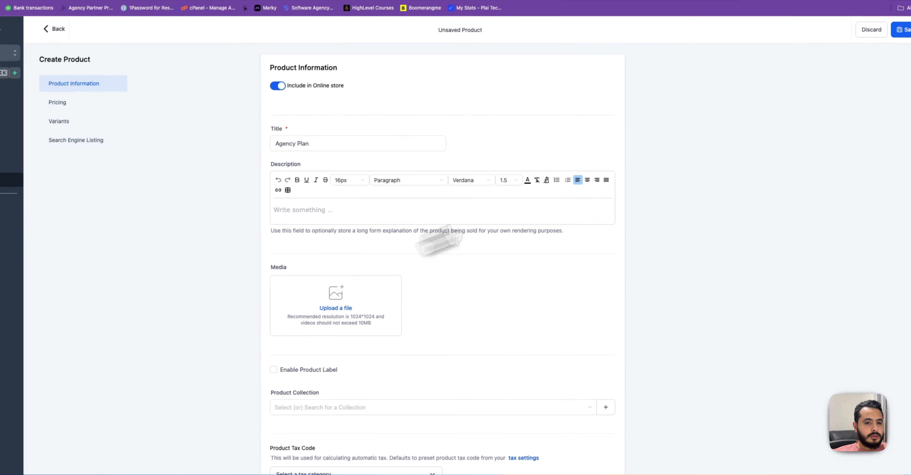
pyautogui.click(902, 29)
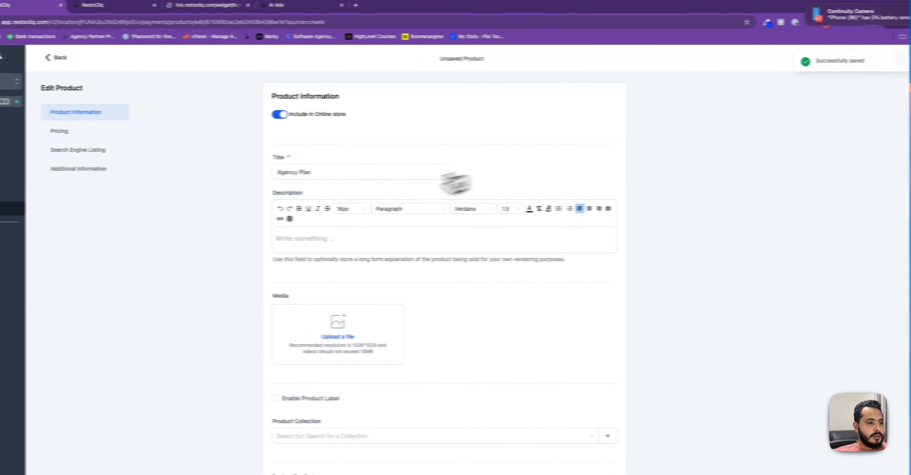
pyautogui.click(57, 57)
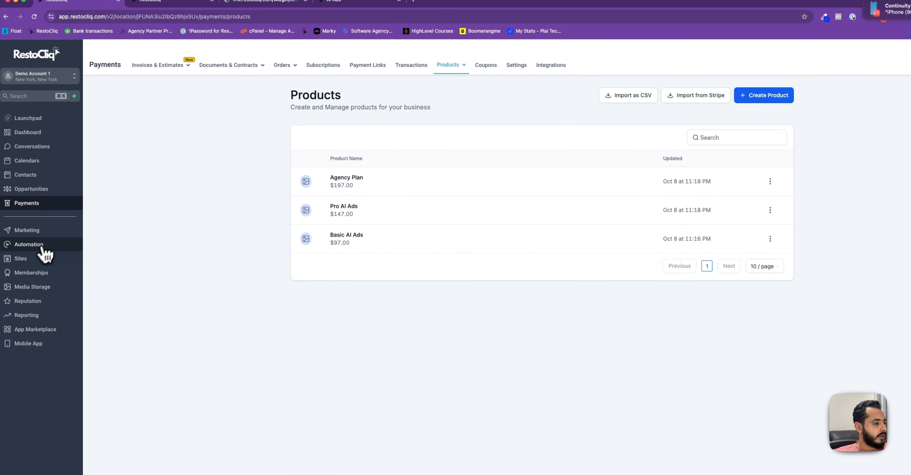
# Open the Demo 2 step of the Demo funnel and add the Basic AI Ads product to it
pyautogui.click(27, 259)
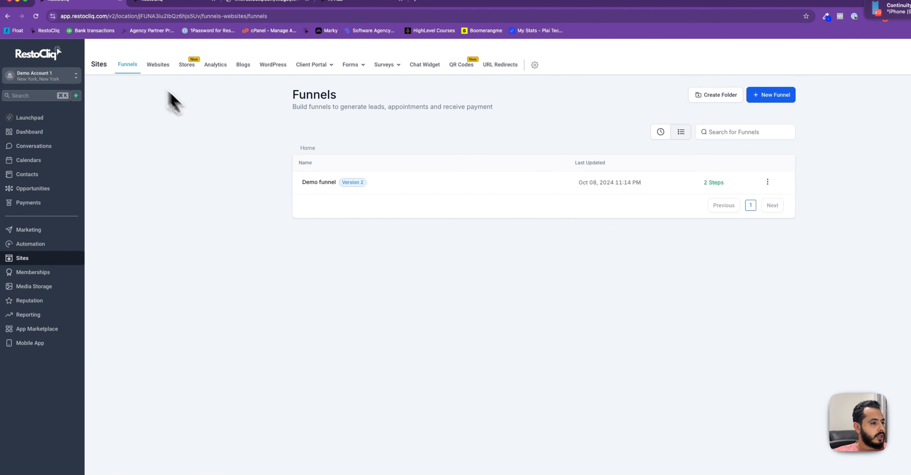
pyautogui.click(323, 182)
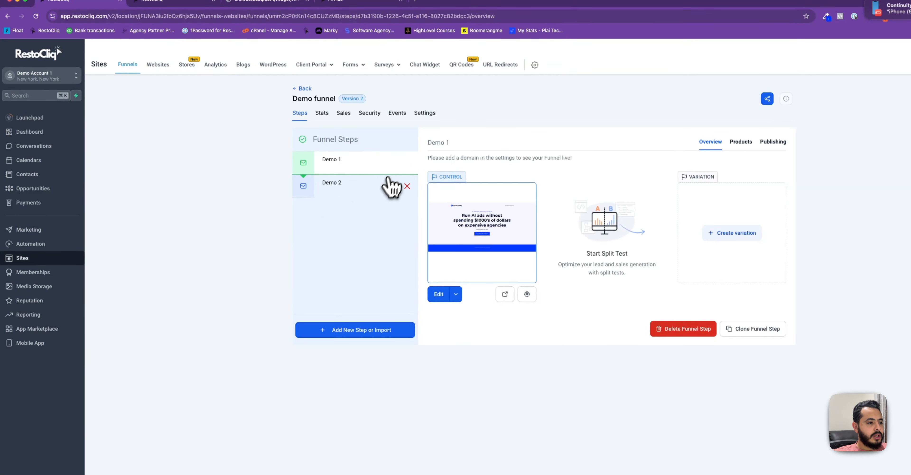
pyautogui.click(387, 185)
pyautogui.click(707, 131)
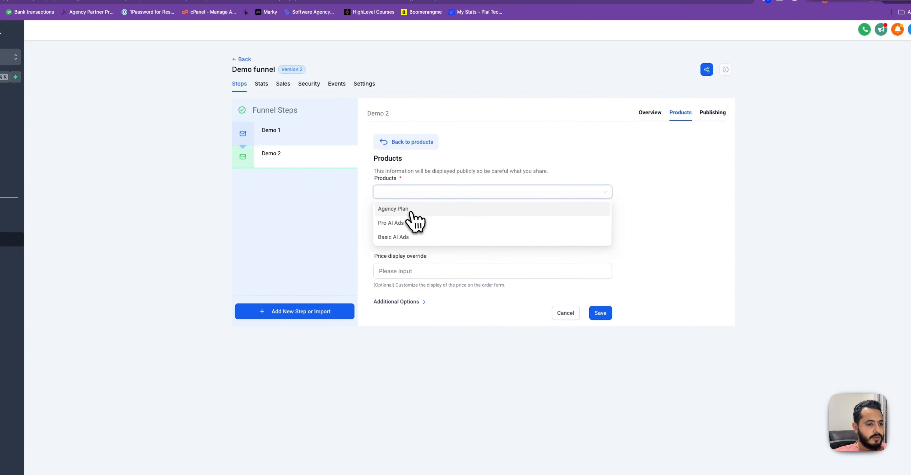
pyautogui.click(404, 237)
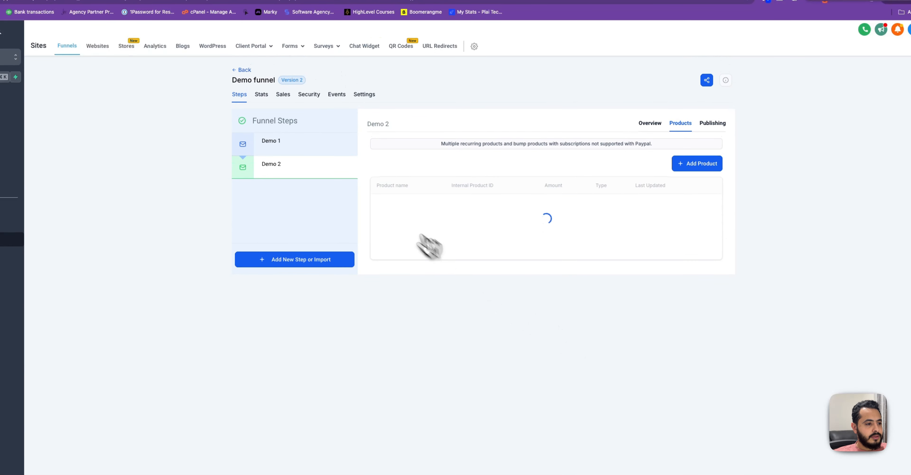
# Add Pro AI Ads to the Demo 2 step at the Pro AI Ads @ 147 price, save it, and open the step's publishing settings
pyautogui.click(703, 164)
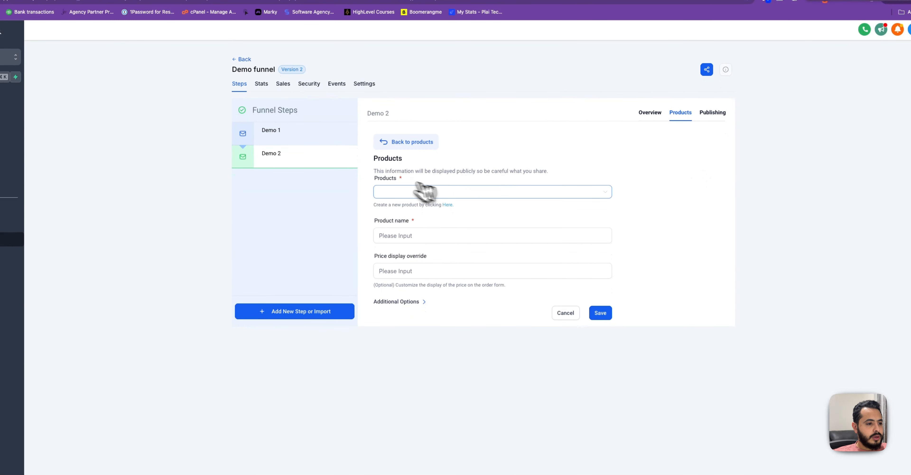
pyautogui.click(404, 223)
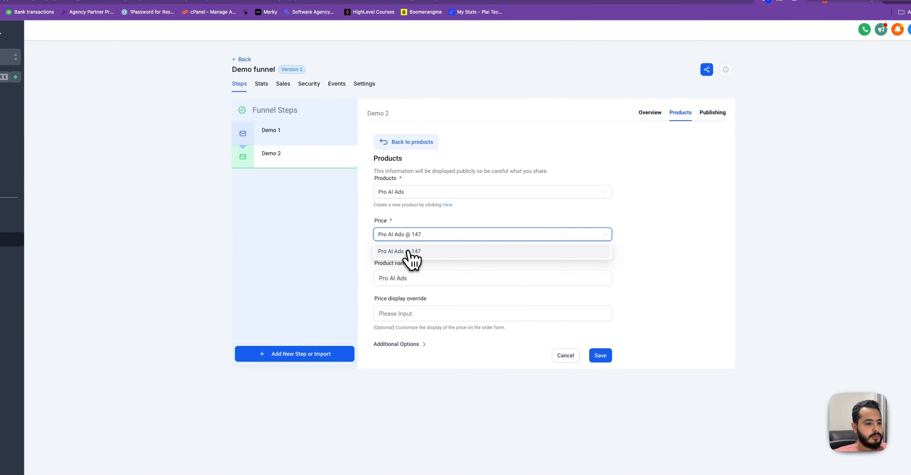
pyautogui.click(599, 356)
pyautogui.click(713, 124)
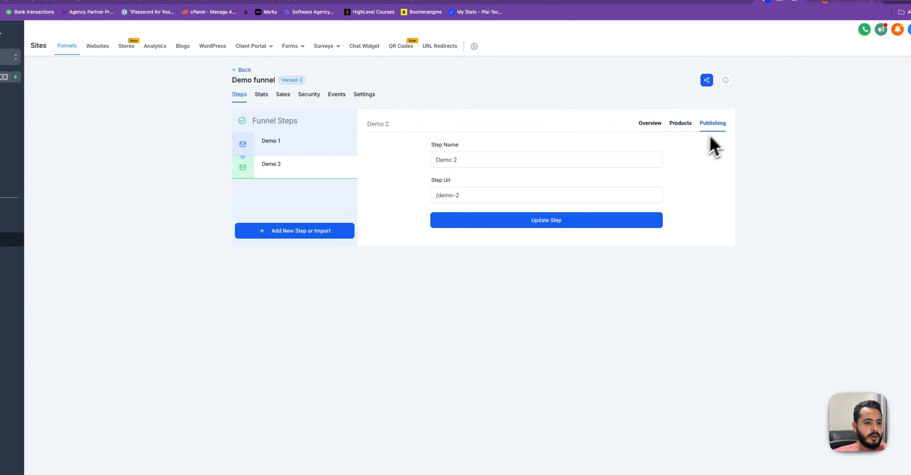
# Add the Agency Plan product to the Demo 2 step and save it
pyautogui.click(680, 123)
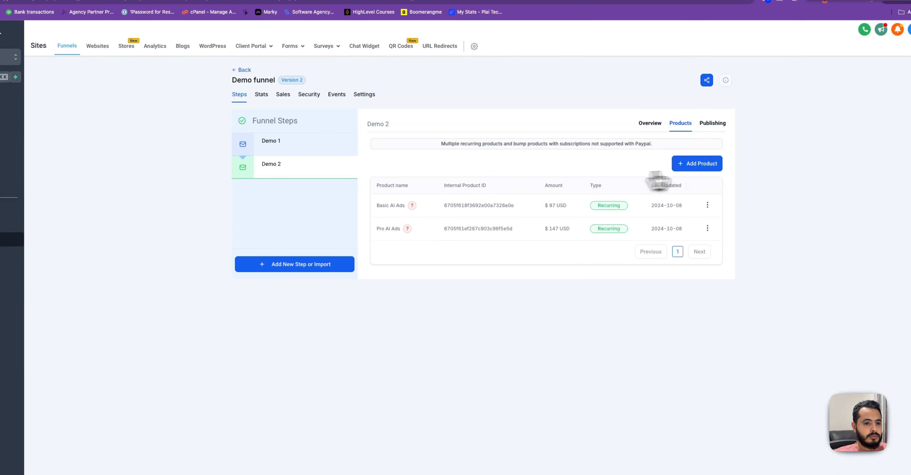
pyautogui.click(702, 164)
pyautogui.click(423, 192)
pyautogui.click(407, 209)
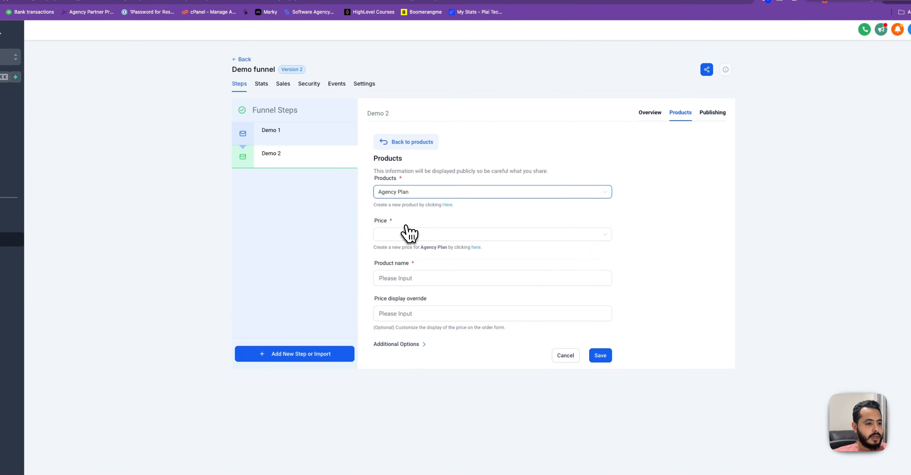
pyautogui.click(601, 356)
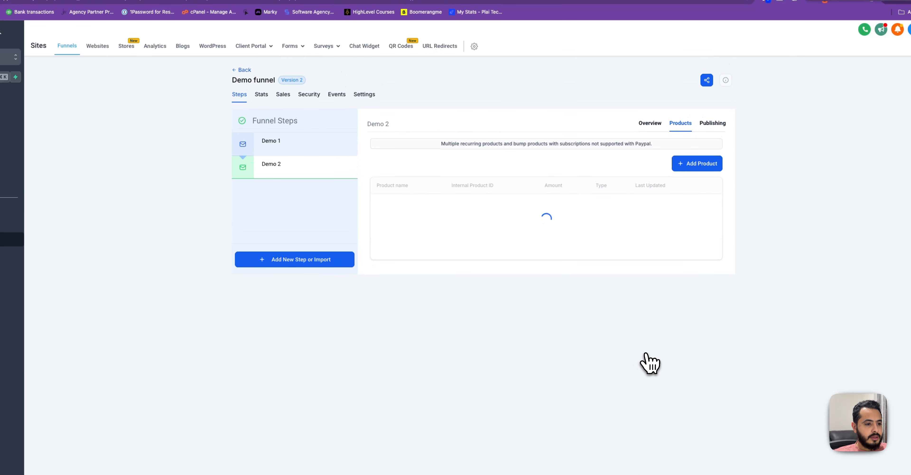
pyautogui.moveTo(412, 206)
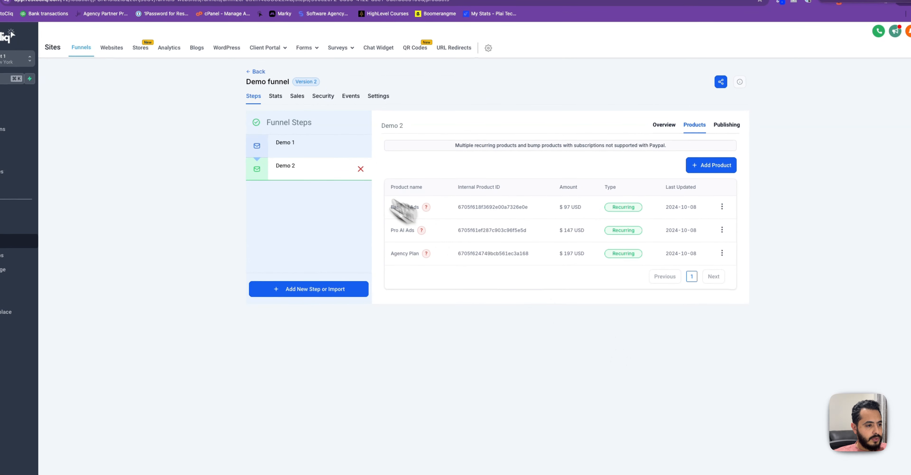
# Open the Demo 2 page for editing, set the Basic, Pro and Agency prices to $97/m, $147/m and $197/m, and save
pyautogui.click(294, 147)
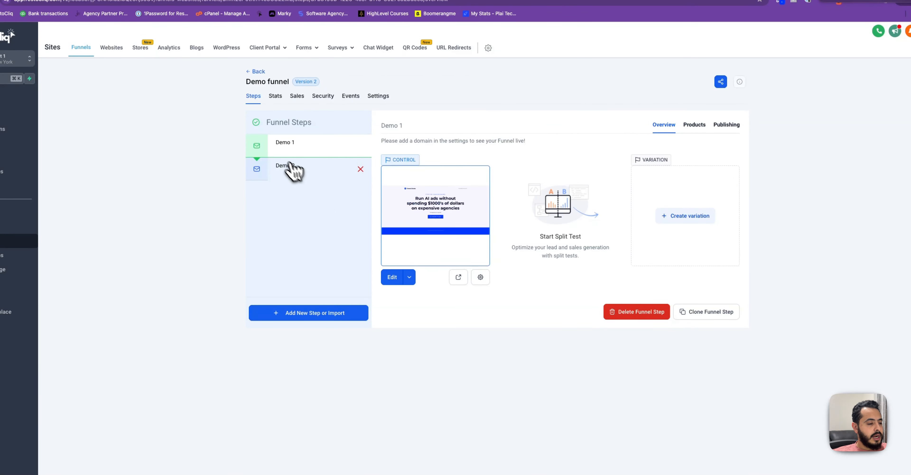
pyautogui.click(290, 165)
pyautogui.click(395, 277)
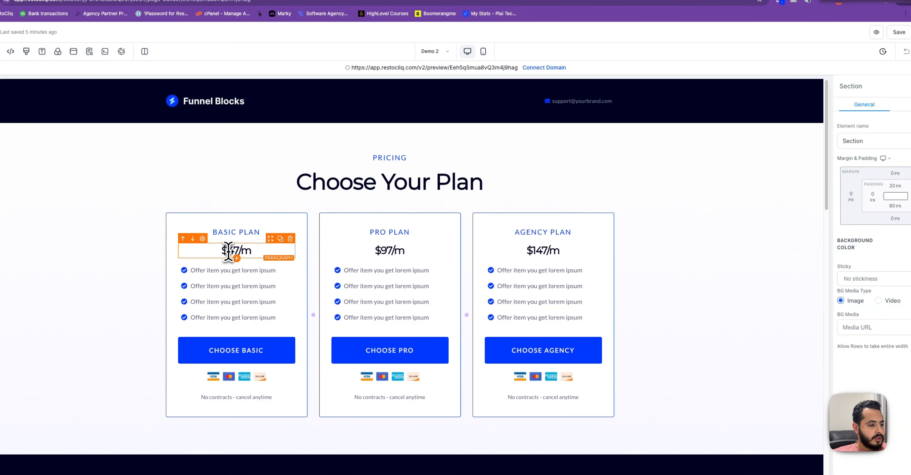
pyautogui.click(228, 251)
pyautogui.moveTo(228, 251); pyautogui.dragTo(242, 250)
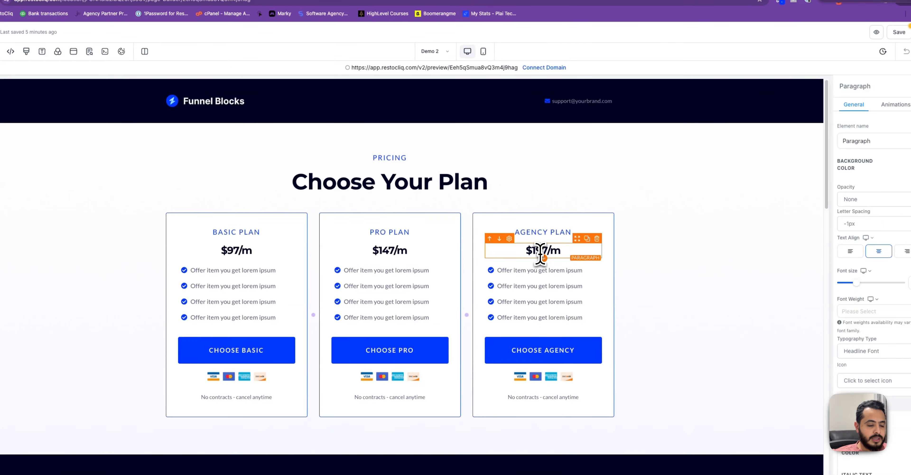
pyautogui.click(647, 265)
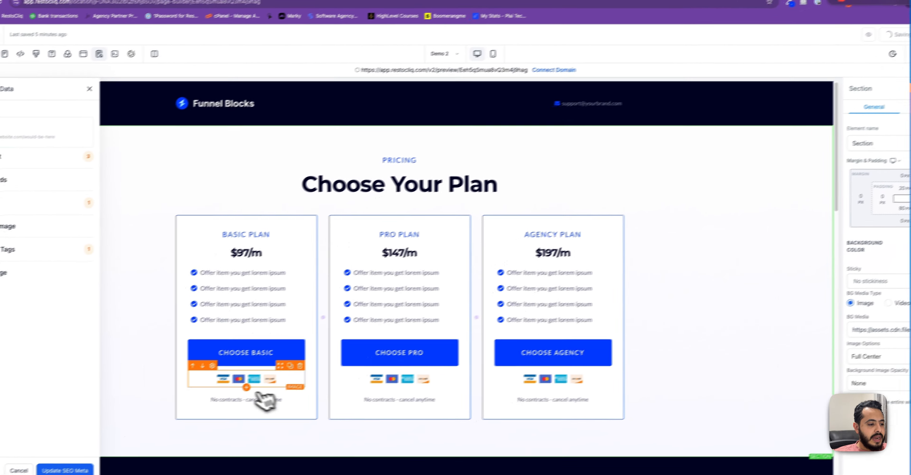
pyautogui.click(90, 89)
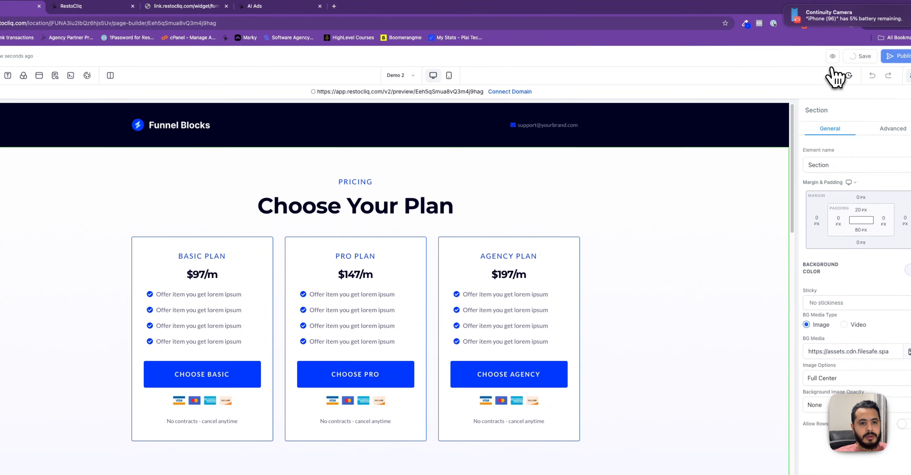
# Preview the Demo 2 pricing page and return to the page editor
pyautogui.click(833, 56)
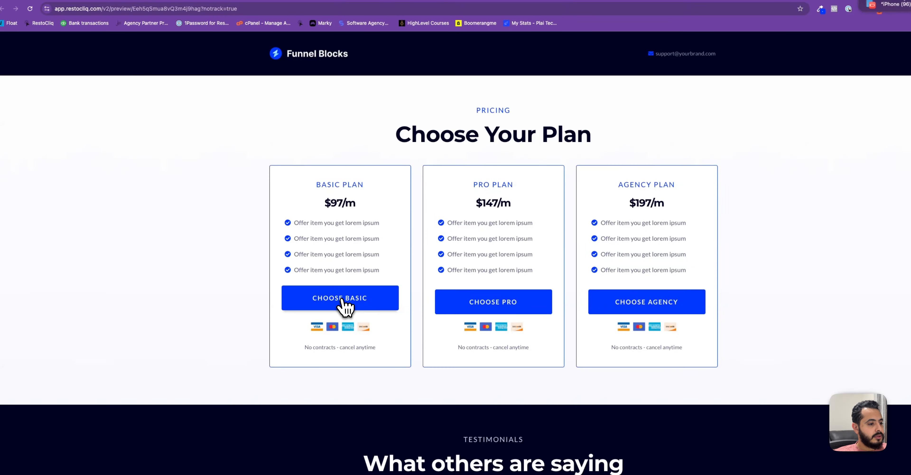
pyautogui.click(82, 2)
pyautogui.click(159, 2)
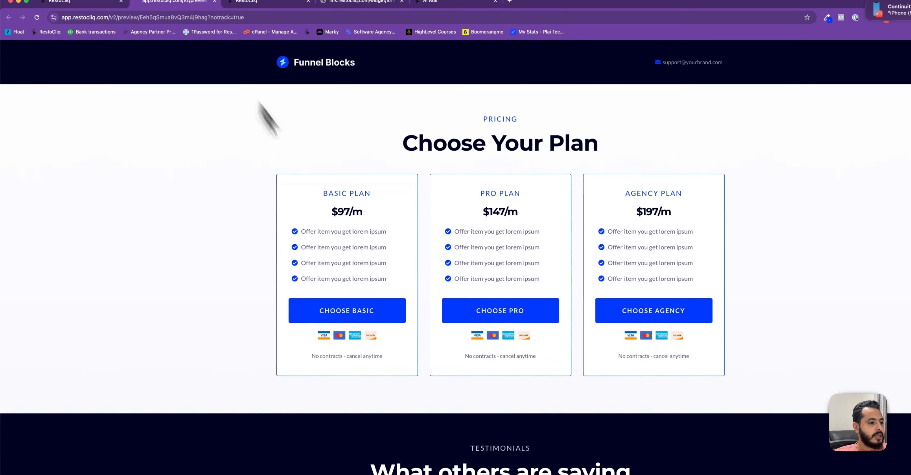
pyautogui.click(100, 3)
pyautogui.click(319, 373)
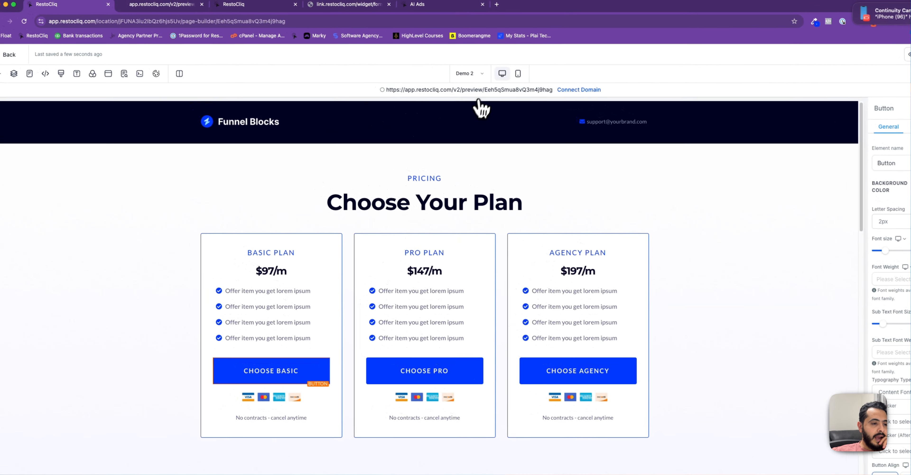
pyautogui.click(436, 49)
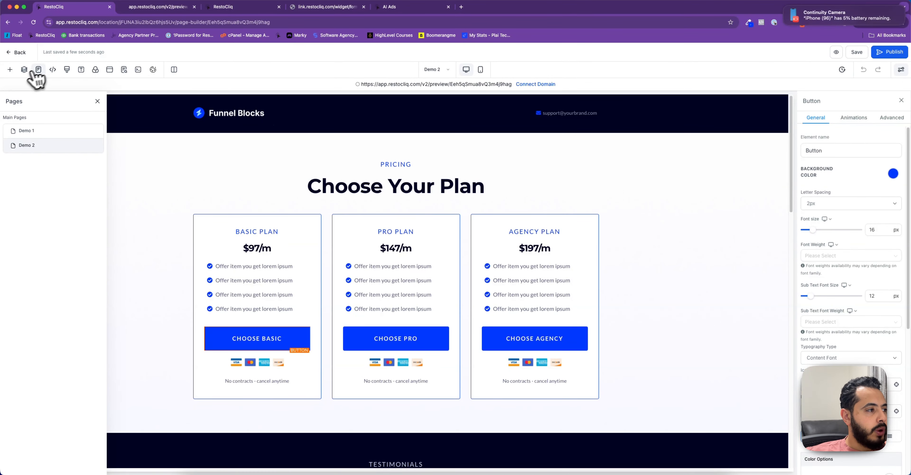
pyautogui.click(24, 69)
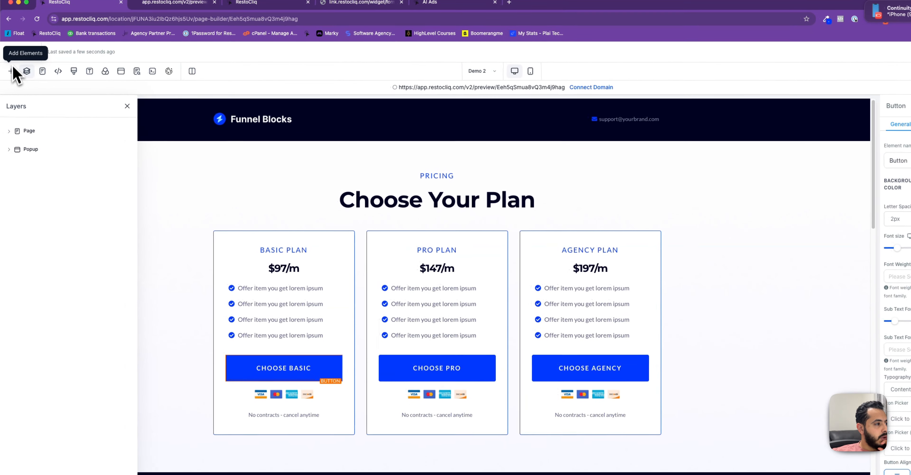
# Return to the Demo funnel's steps and create a new funnel step named Basic Plan
pyautogui.click(14, 53)
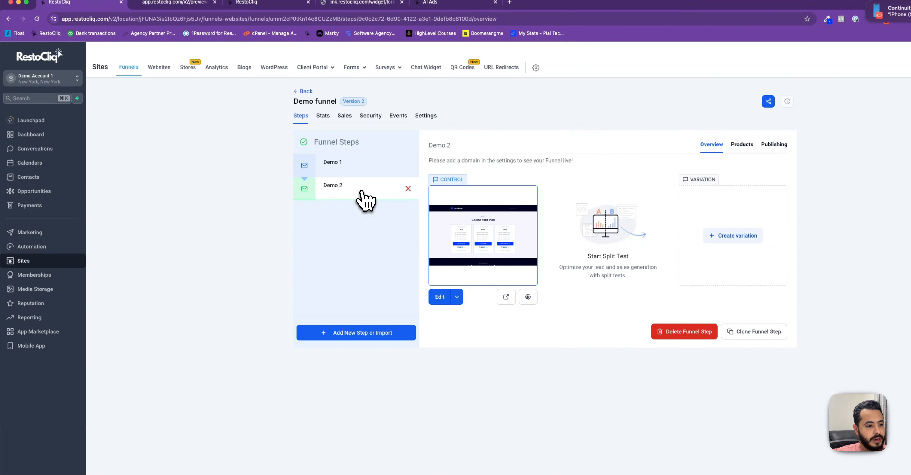
pyautogui.click(326, 334)
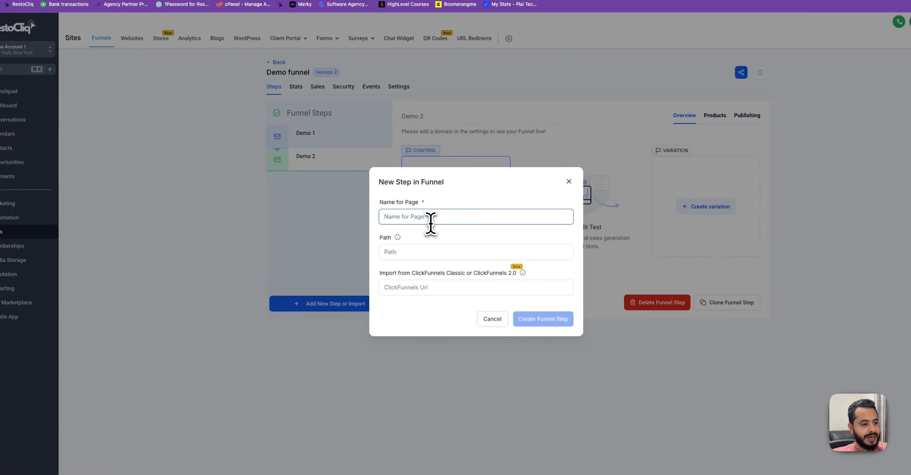
pyautogui.write('Plan')
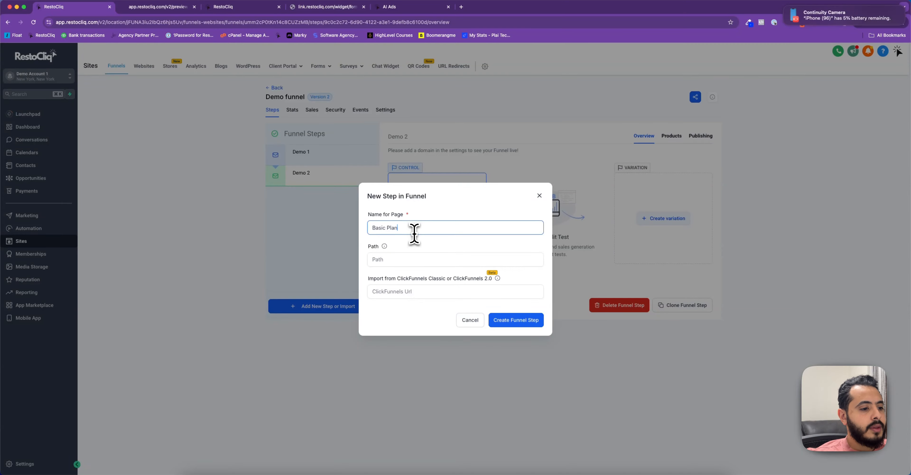
pyautogui.click(531, 322)
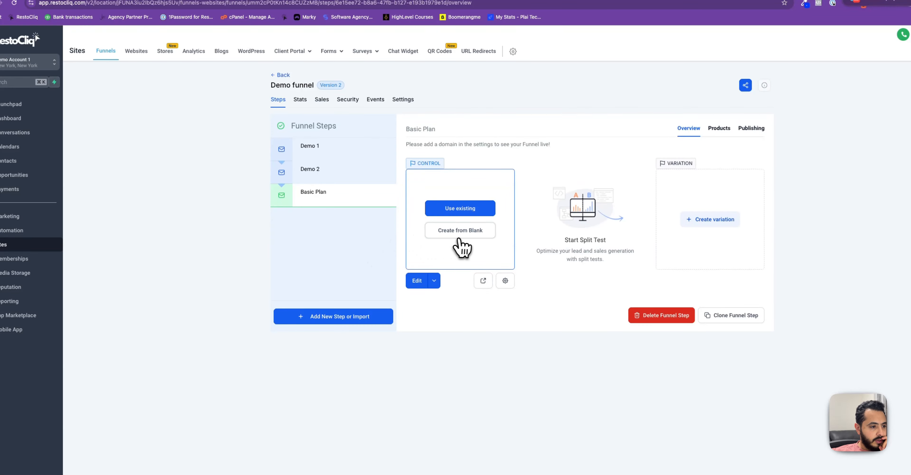
# Start the Basic Plan page from blank and insert the first dark prebuilt Welcome section
pyautogui.click(460, 232)
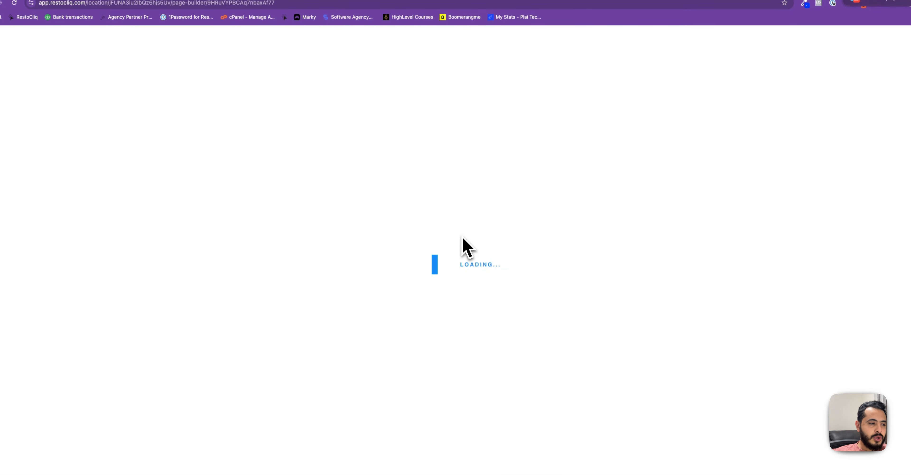
pyautogui.click(24, 54)
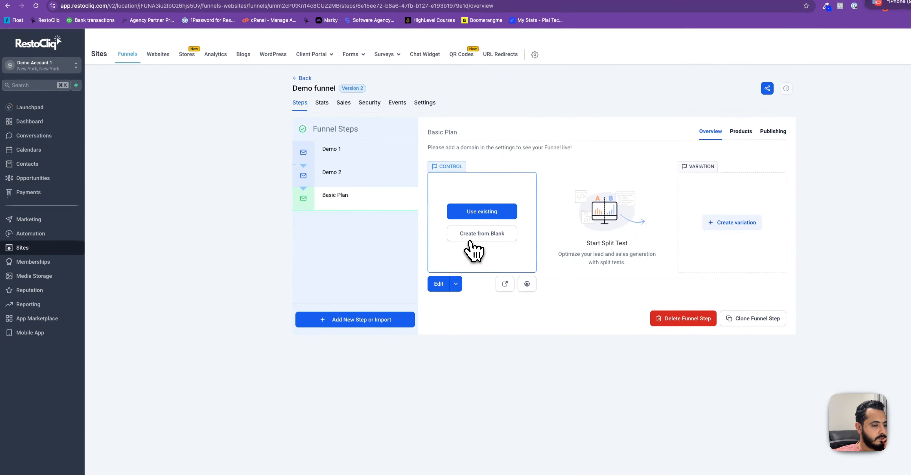
pyautogui.click(471, 242)
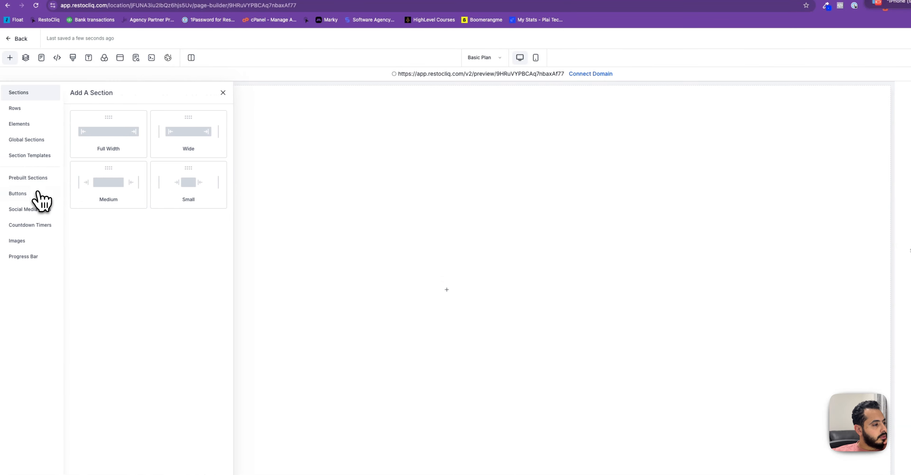
pyautogui.click(29, 178)
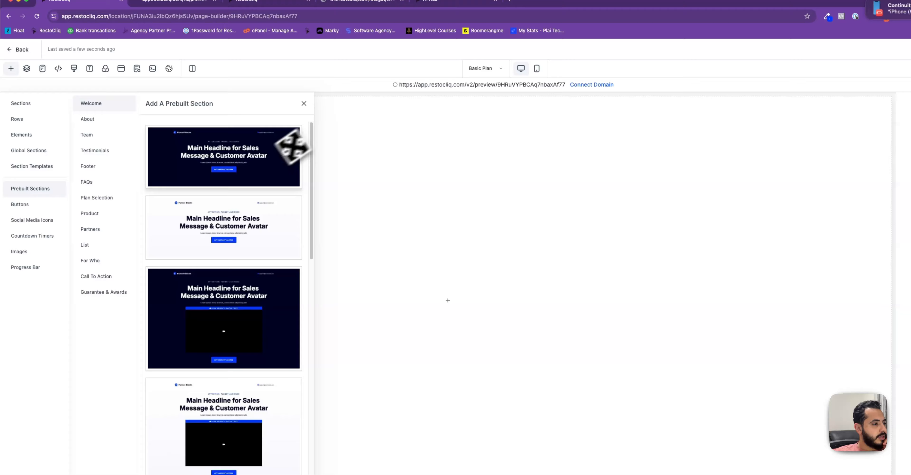
pyautogui.moveTo(292, 146); pyautogui.dragTo(549, 170)
pyautogui.click(304, 103)
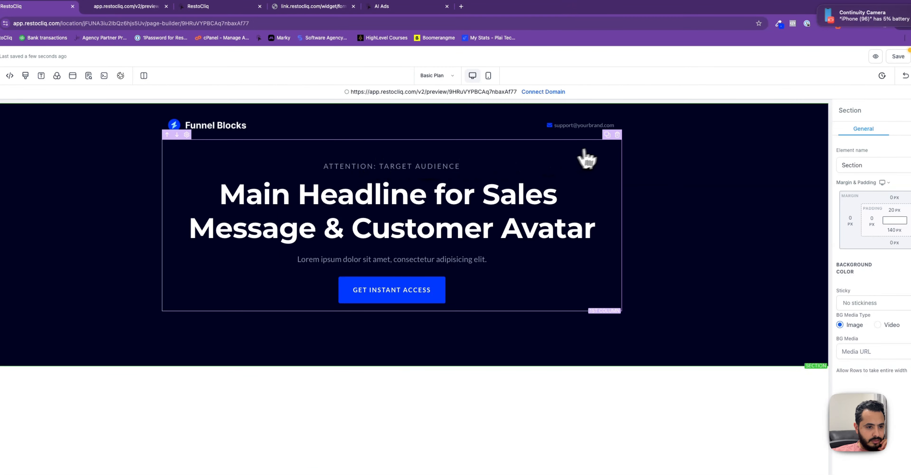
# Delete the headline row from the Welcome section and set the section's bottom padding to 20 px
pyautogui.click(617, 136)
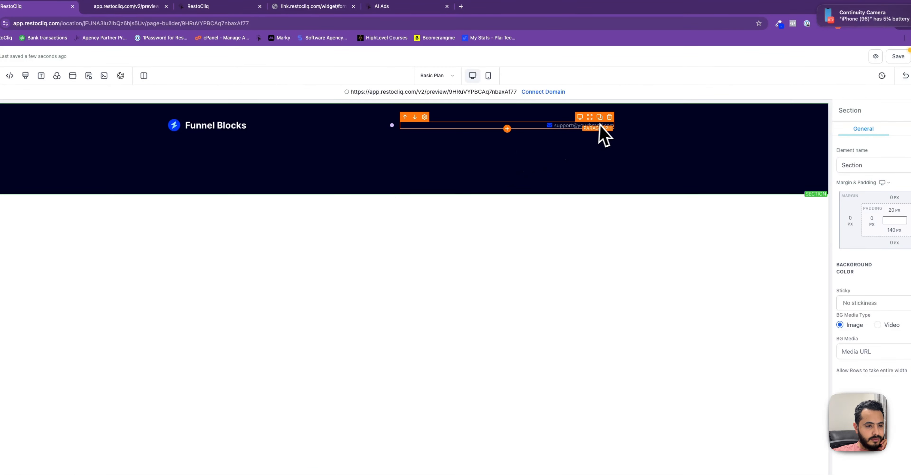
pyautogui.click(895, 230)
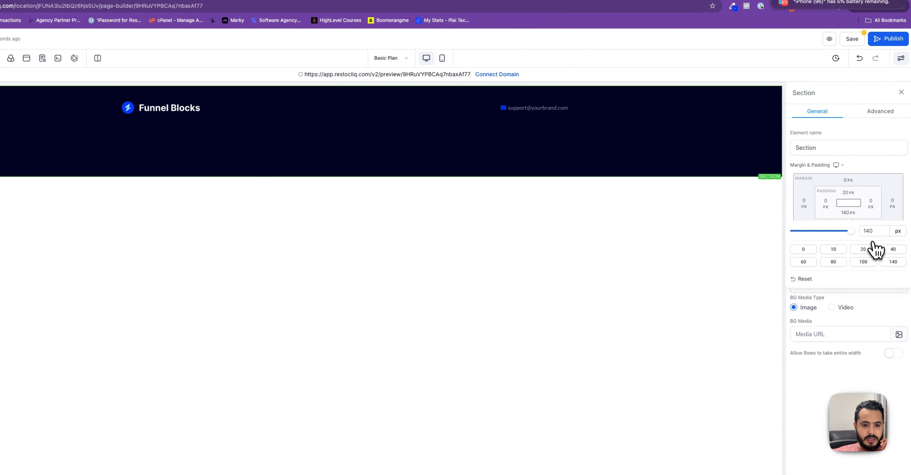
pyautogui.click(871, 249)
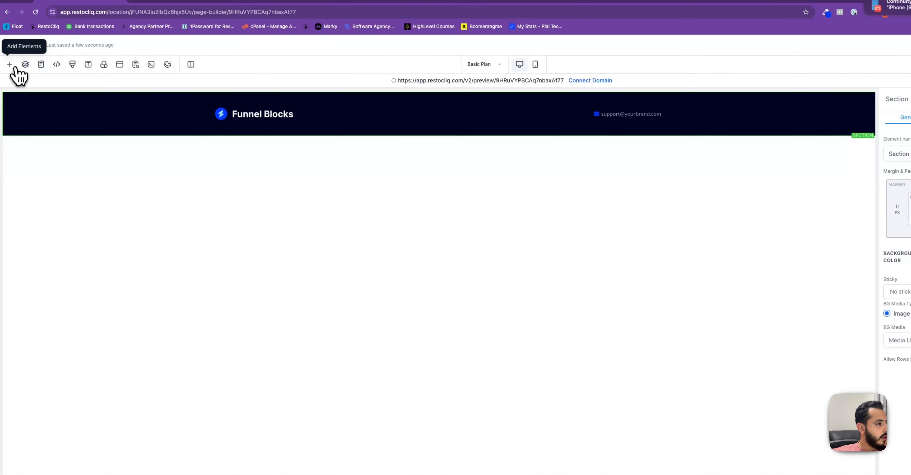
# Insert the light two-column prebuilt Product section below the header, replacing a first try with the dark variant
pyautogui.click(11, 65)
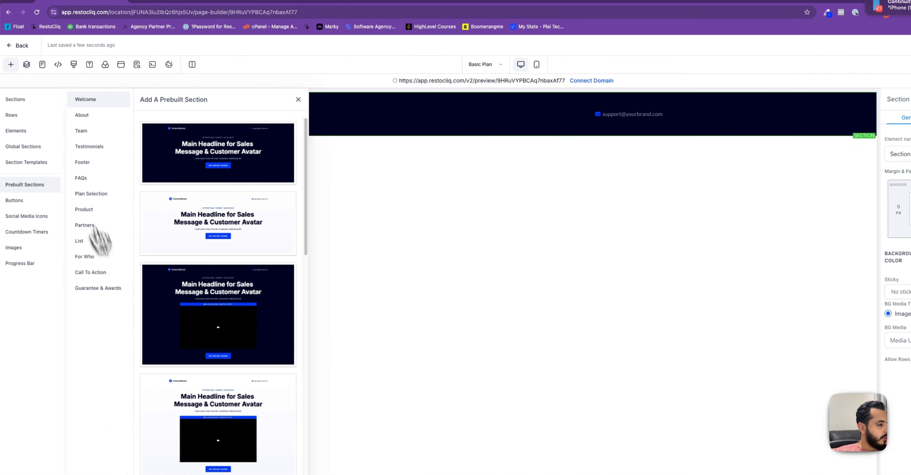
pyautogui.click(95, 212)
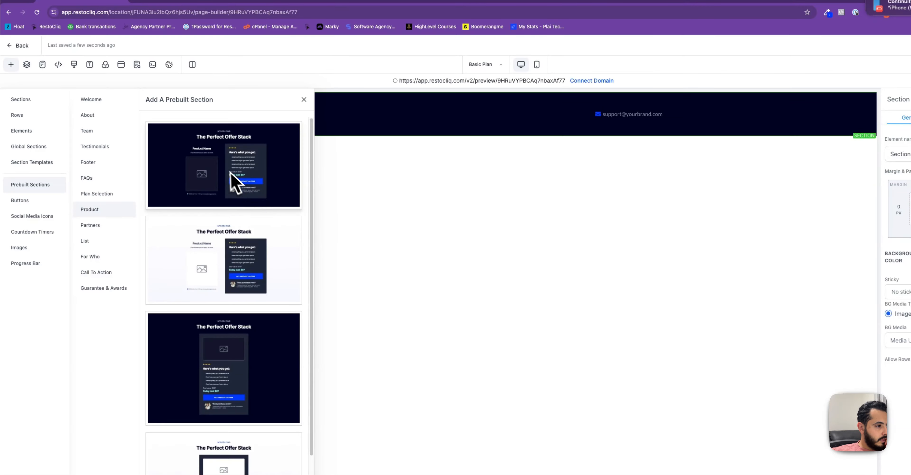
pyautogui.moveTo(196, 166); pyautogui.dragTo(425, 322)
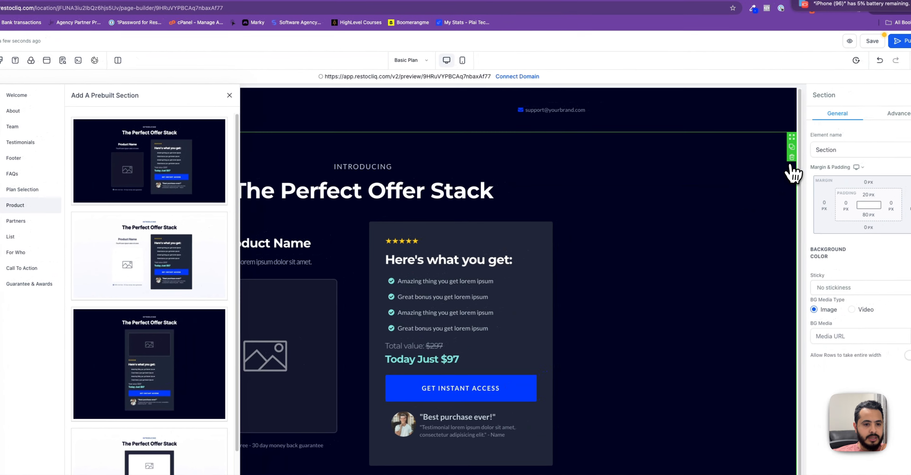
pyautogui.click(814, 148)
pyautogui.moveTo(185, 232); pyautogui.dragTo(388, 170)
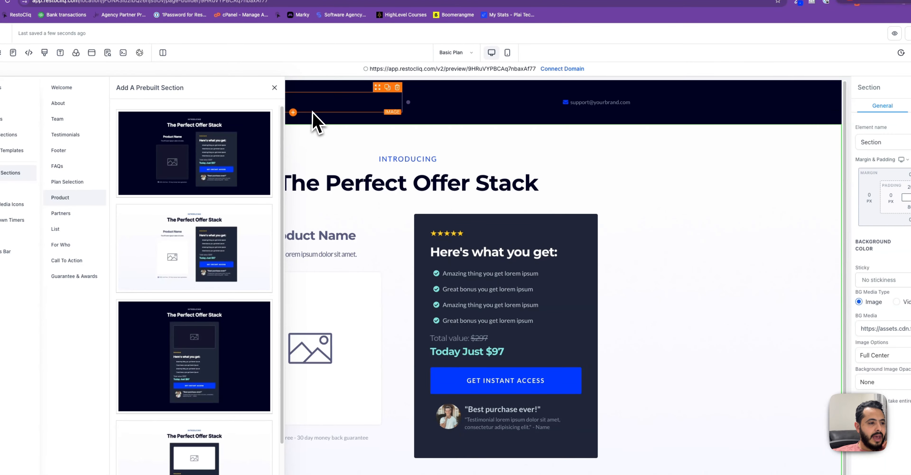
pyautogui.click(275, 87)
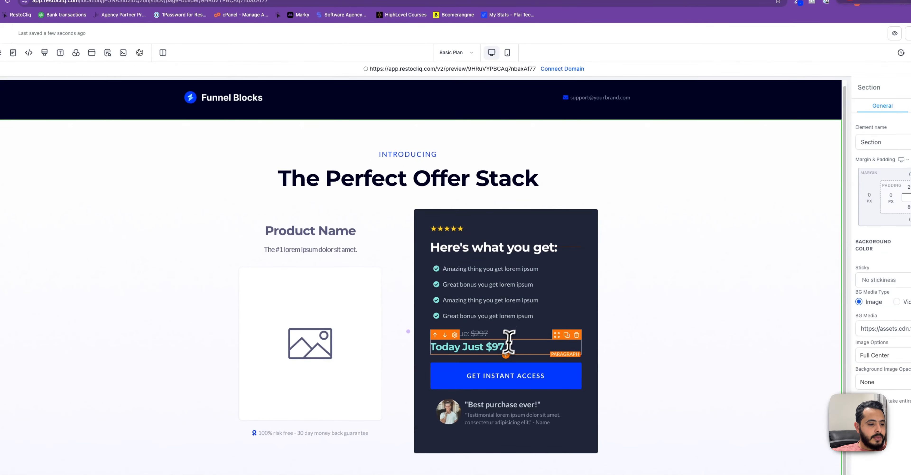
# Change the offer price text to "Today Just $47" and delete the total value line and the Get Instant Access button
pyautogui.click(494, 348)
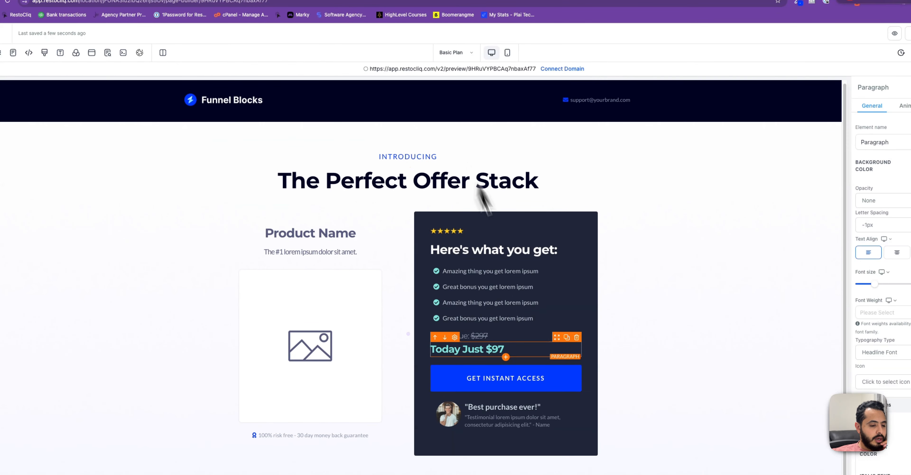
pyautogui.moveTo(499, 350); pyautogui.dragTo(494, 349)
pyautogui.write('4')
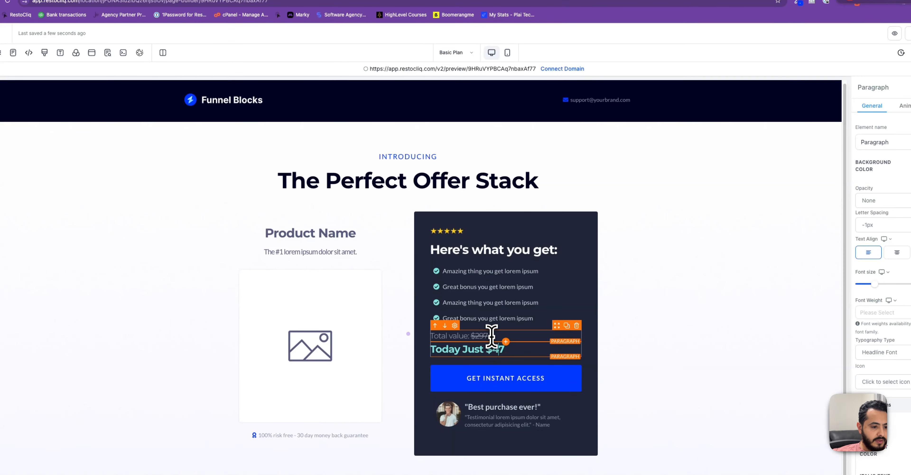
pyautogui.click(577, 325)
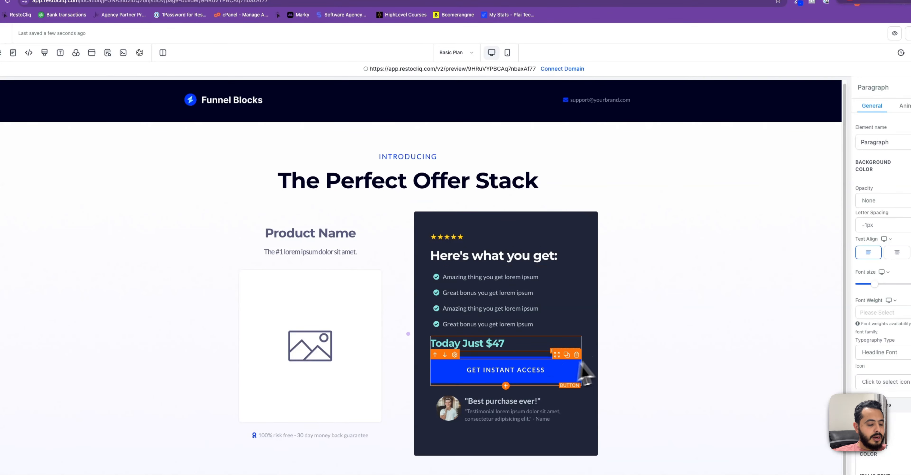
pyautogui.click(576, 355)
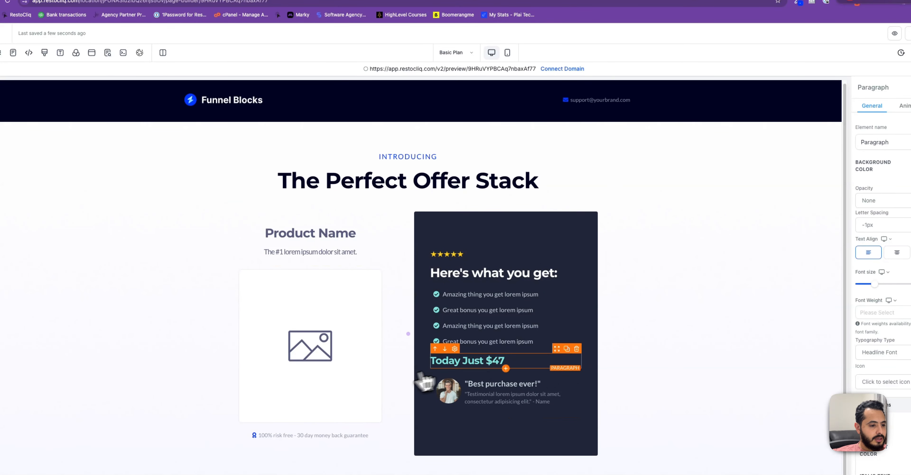
# Delete the image placeholder in the product column and add a Two Step Order form between the tagline and the guarantee line
pyautogui.click(381, 261)
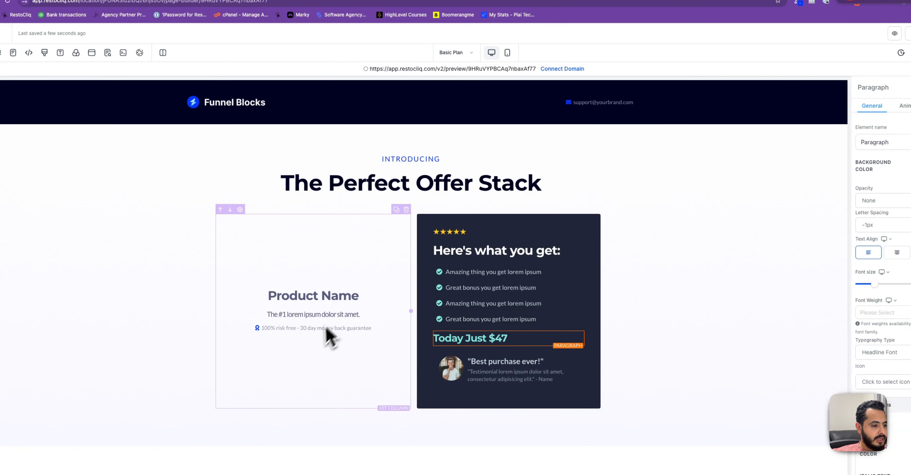
pyautogui.click(11, 54)
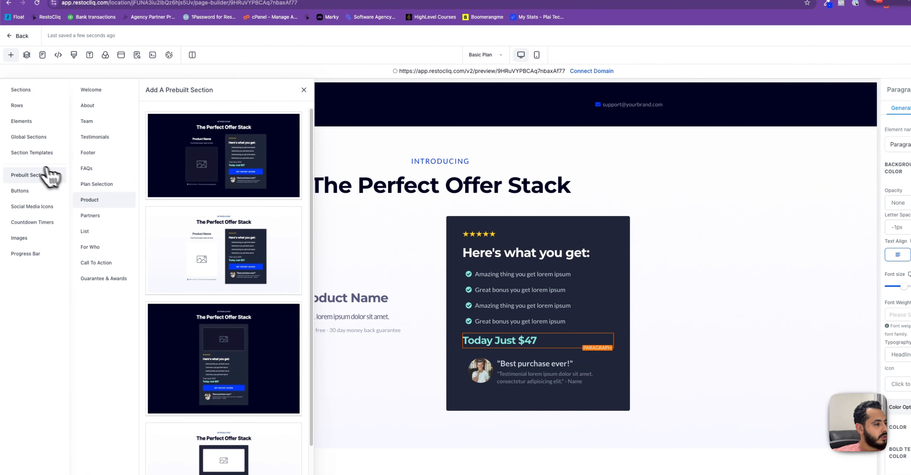
pyautogui.click(24, 122)
pyautogui.scroll(-5, 126, 217)
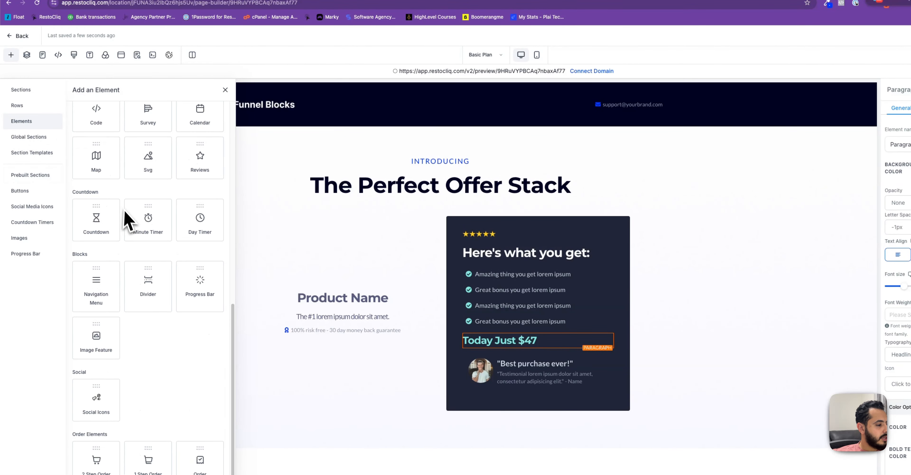
pyautogui.rightClick(126, 210)
pyautogui.click(143, 442)
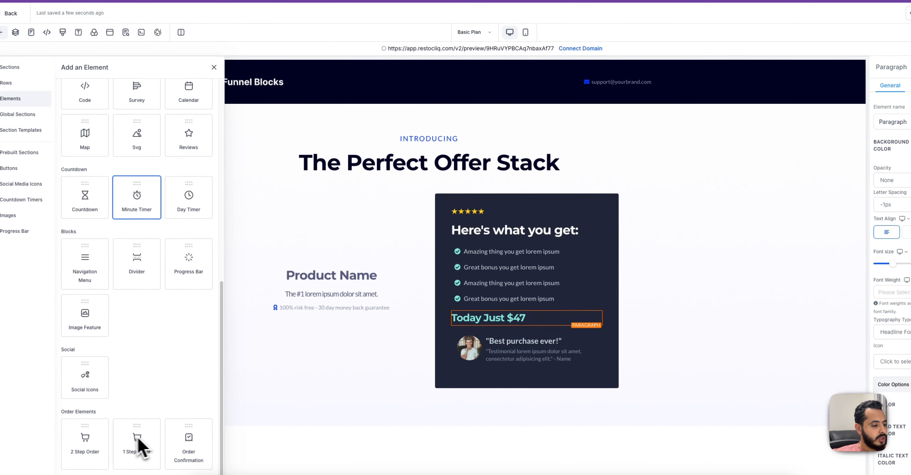
pyautogui.moveTo(140, 449); pyautogui.dragTo(328, 312)
pyautogui.scroll(-2, 375, 226)
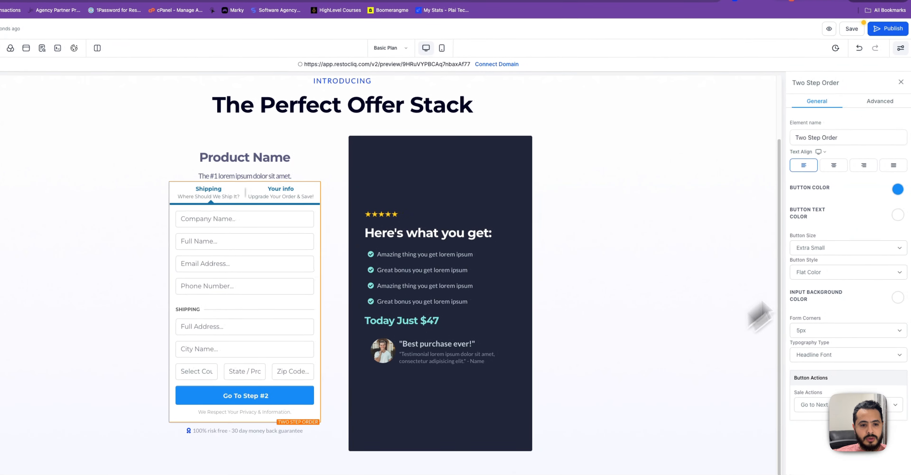
# Set the order form's button color to the darker palette blue and hide the shipping fields in its first step
pyautogui.click(897, 194)
pyautogui.click(840, 243)
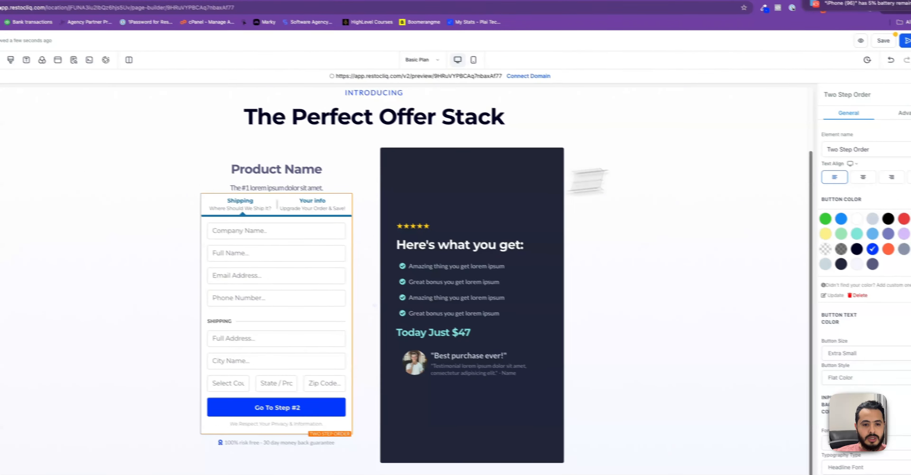
pyautogui.click(893, 119)
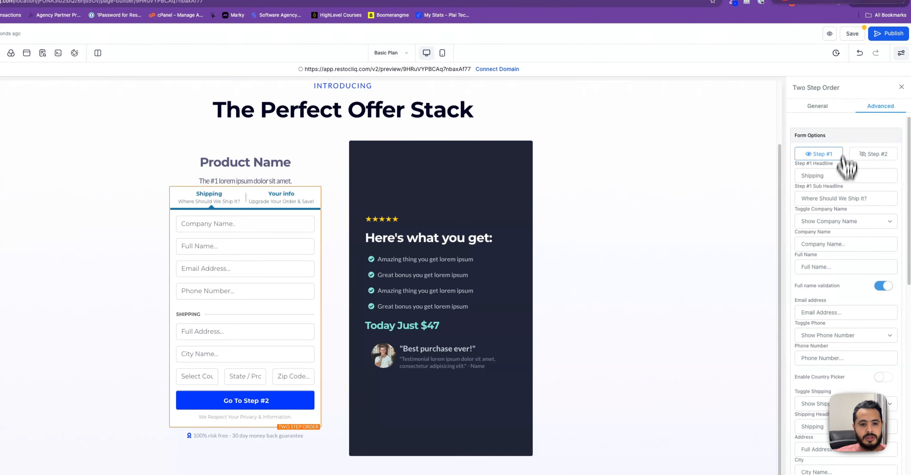
pyautogui.scroll(-2, 839, 212)
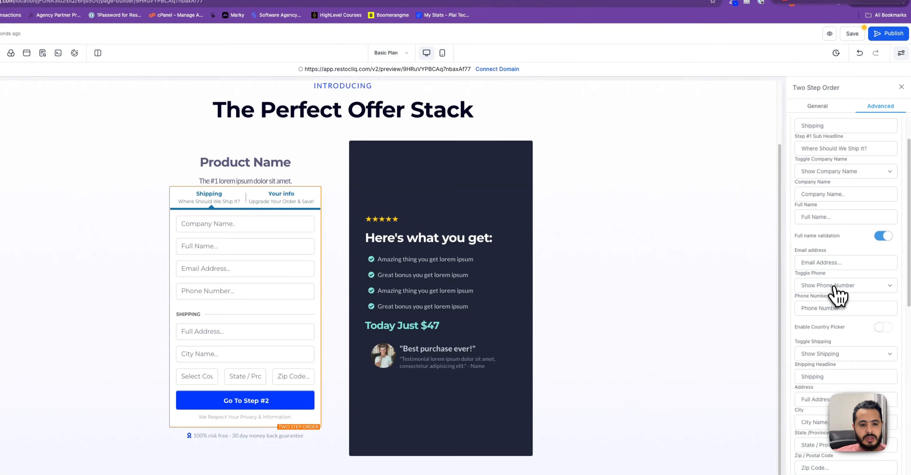
pyautogui.scroll(-1, 839, 259)
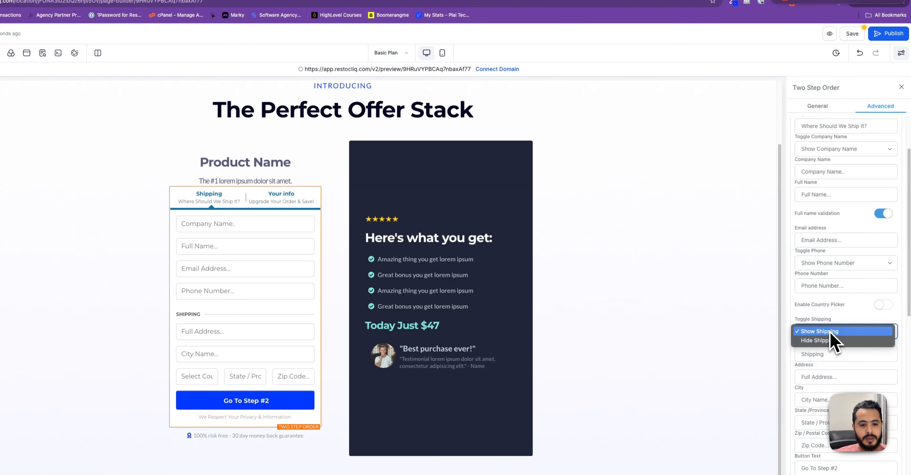
pyautogui.click(820, 341)
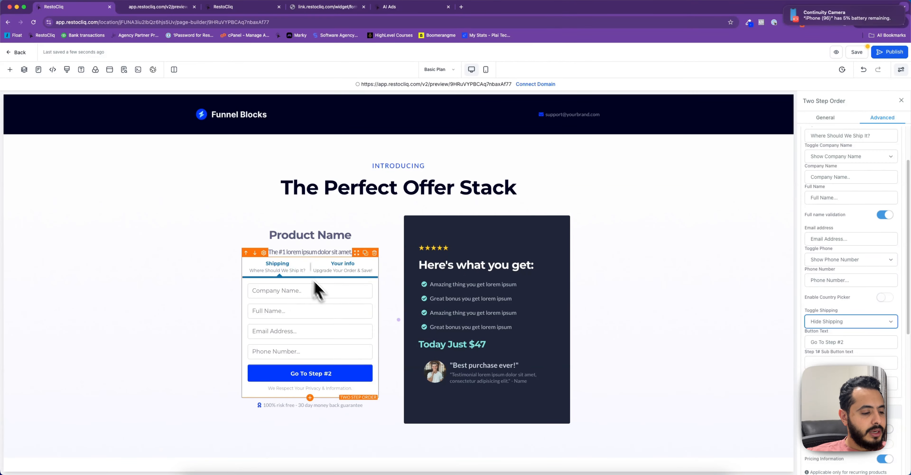
pyautogui.click(216, 319)
pyautogui.click(348, 268)
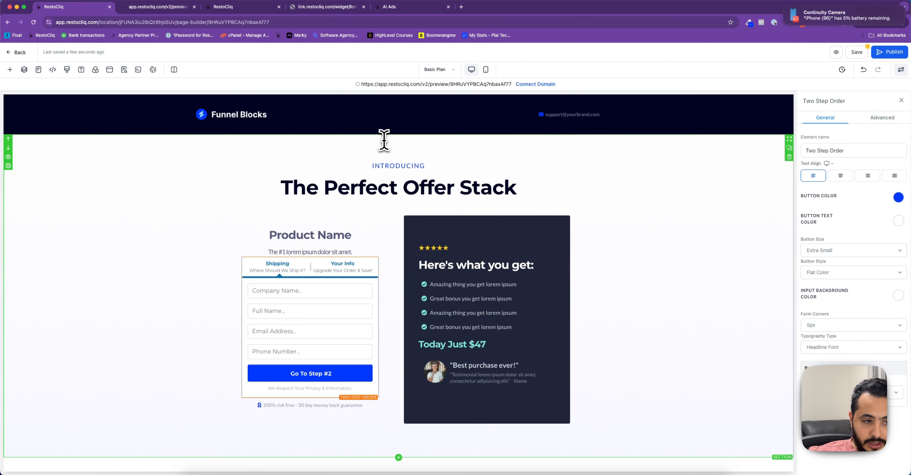
# Save the Basic Plan page, close the SEO Meta Data settings and return to the demo funnel's steps
pyautogui.click(857, 52)
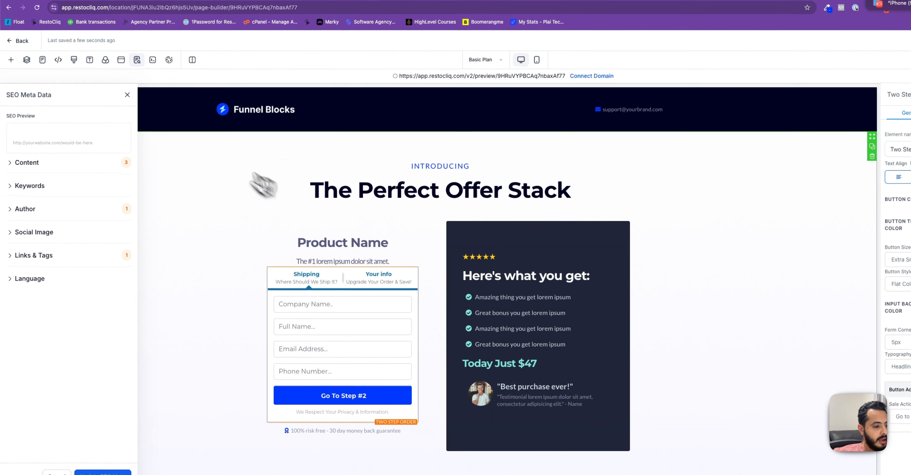
pyautogui.click(128, 96)
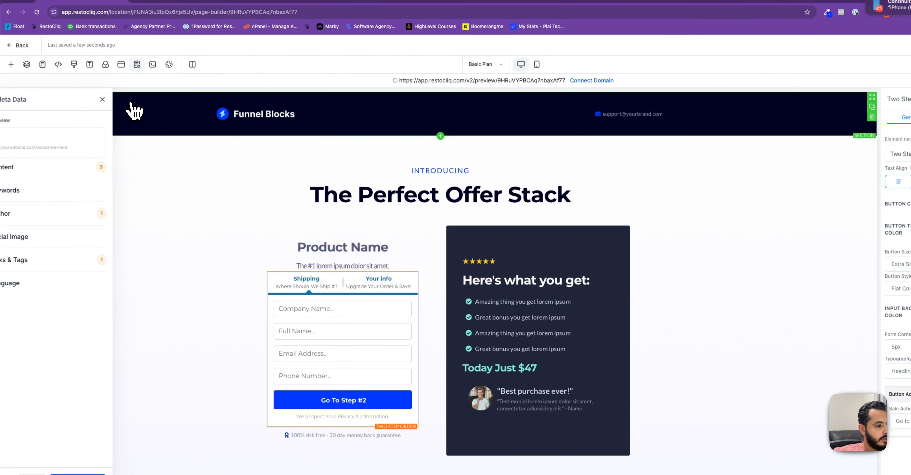
pyautogui.click(15, 46)
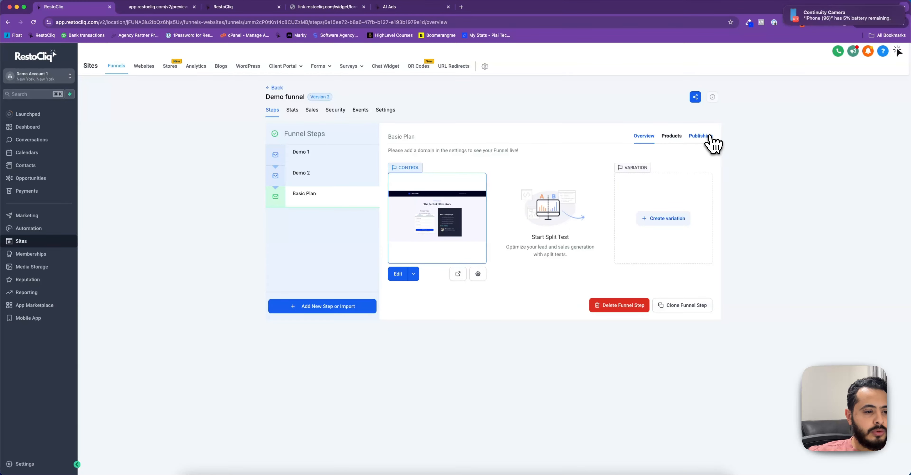
# Attach the Basic AI Ads product with the "Basic AI Ads @ 97" price to the Basic Plan funnel step and save it
pyautogui.click(708, 138)
pyautogui.click(673, 137)
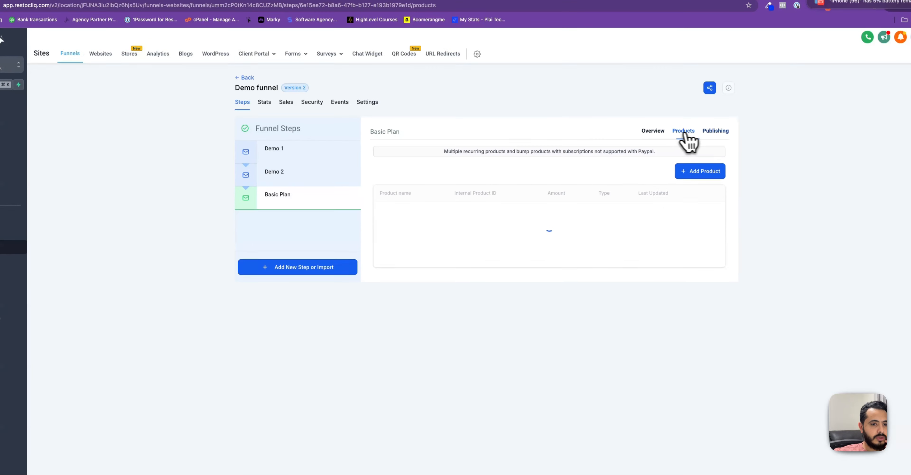
pyautogui.click(653, 131)
pyautogui.click(694, 132)
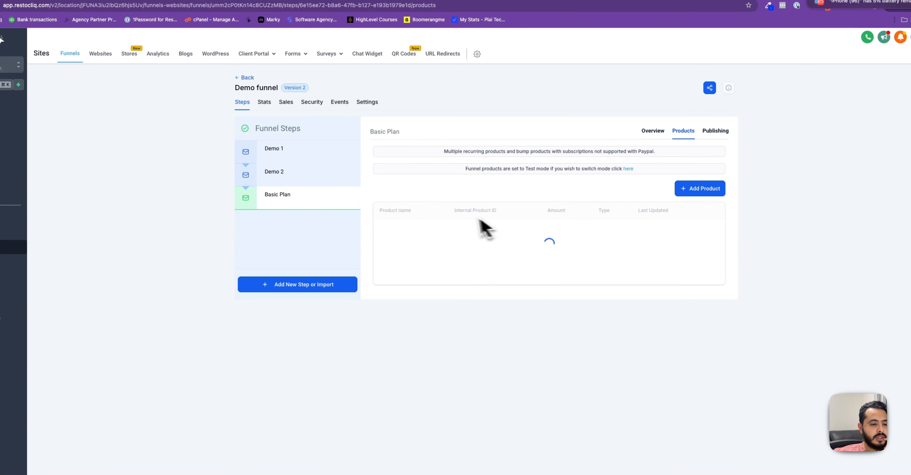
pyautogui.click(698, 188)
pyautogui.click(421, 200)
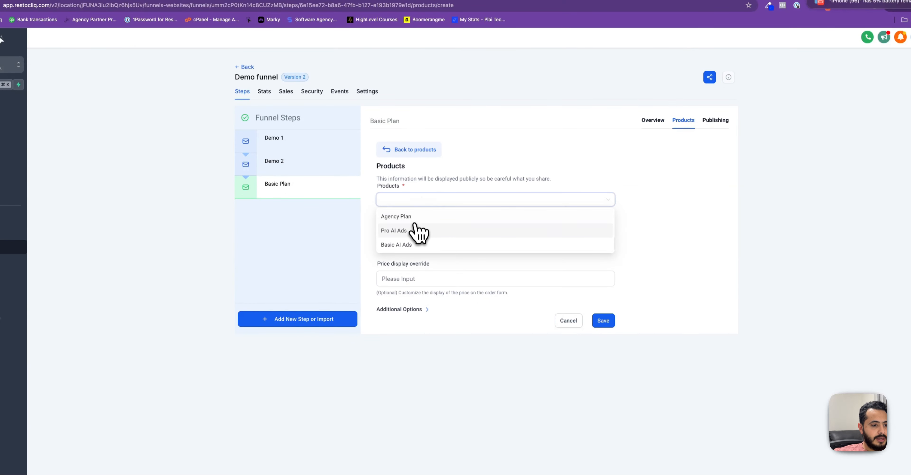
pyautogui.click(407, 244)
pyautogui.click(415, 244)
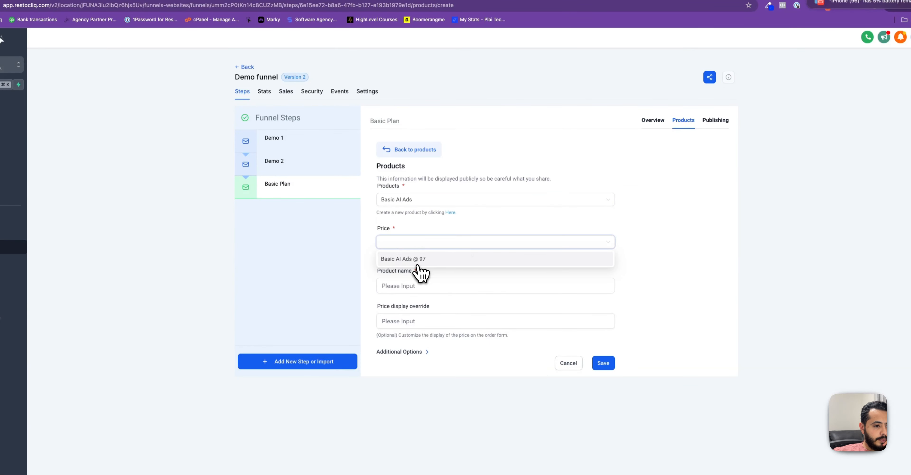
pyautogui.click(419, 260)
pyautogui.click(609, 364)
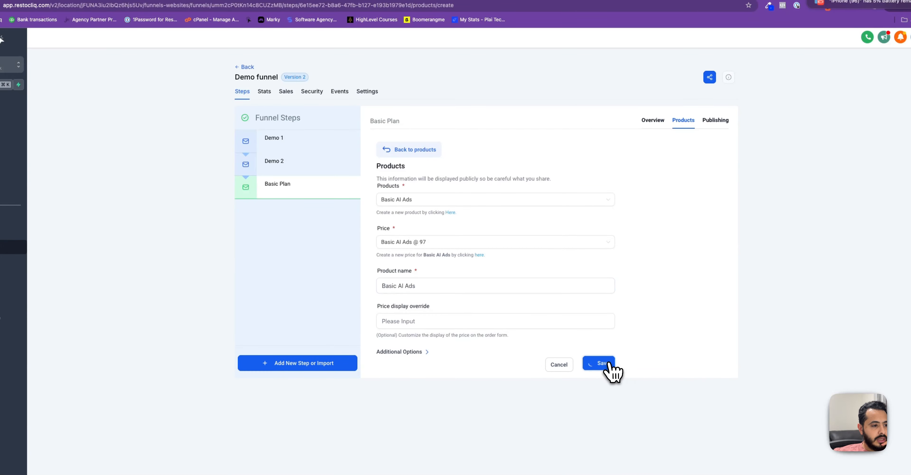
# Open the Demo 2 page for editing, link its Choose Basic button to the Basic Plan funnel step and save the page
pyautogui.click(290, 173)
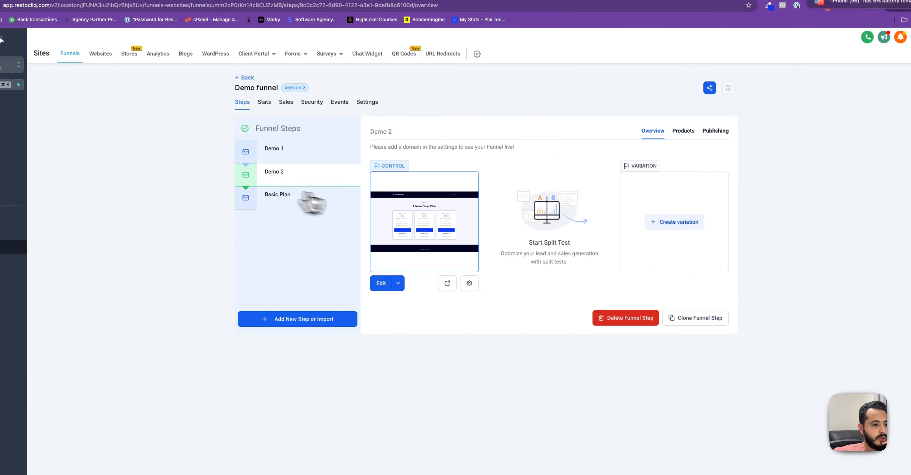
pyautogui.click(396, 285)
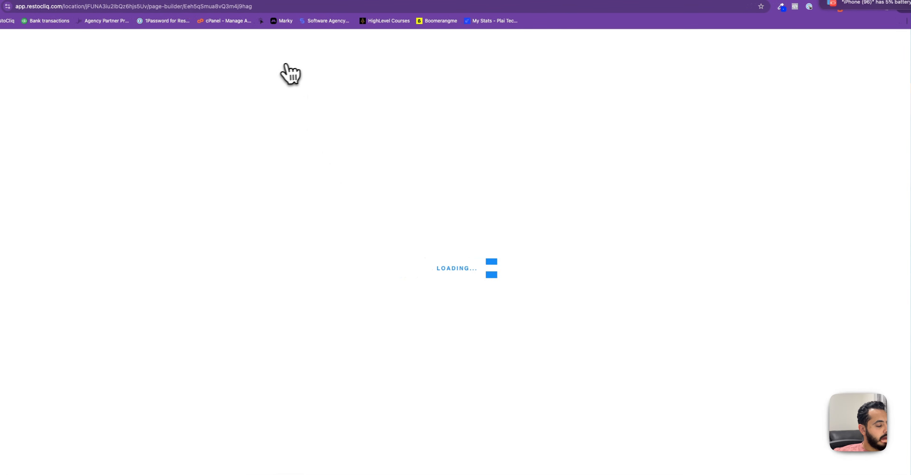
pyautogui.click(264, 356)
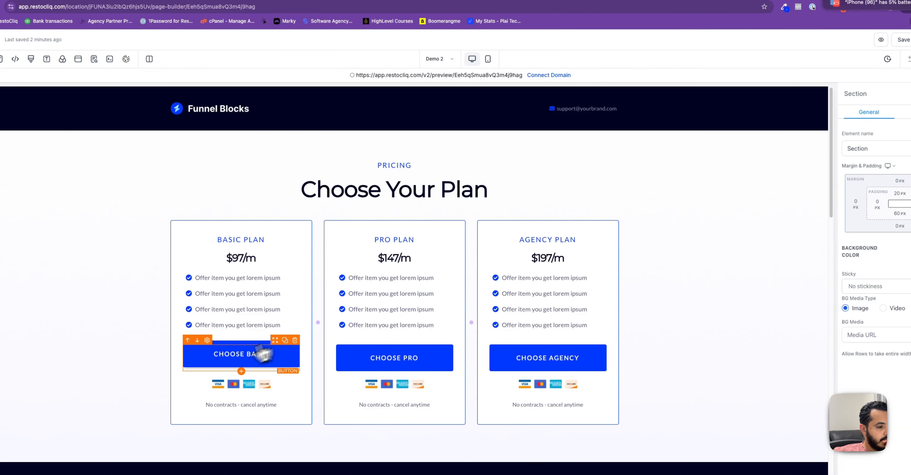
pyautogui.scroll(-3, 863, 318)
pyautogui.scroll(-5, 872, 356)
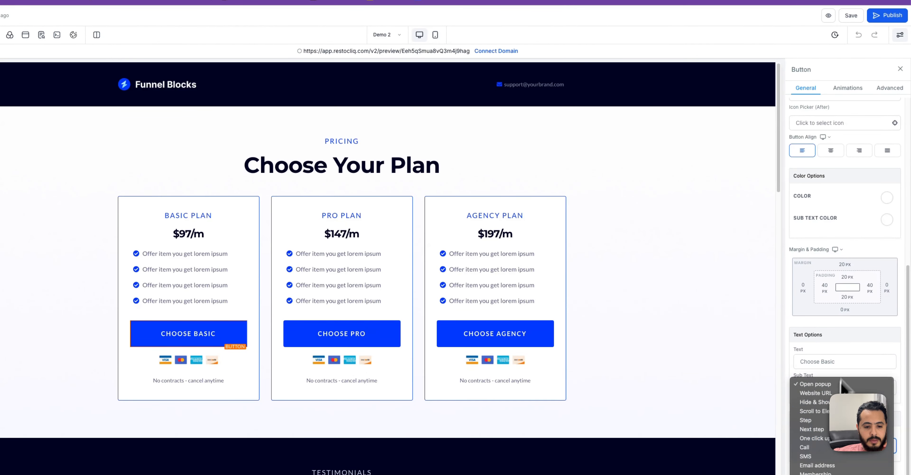
pyautogui.click(840, 429)
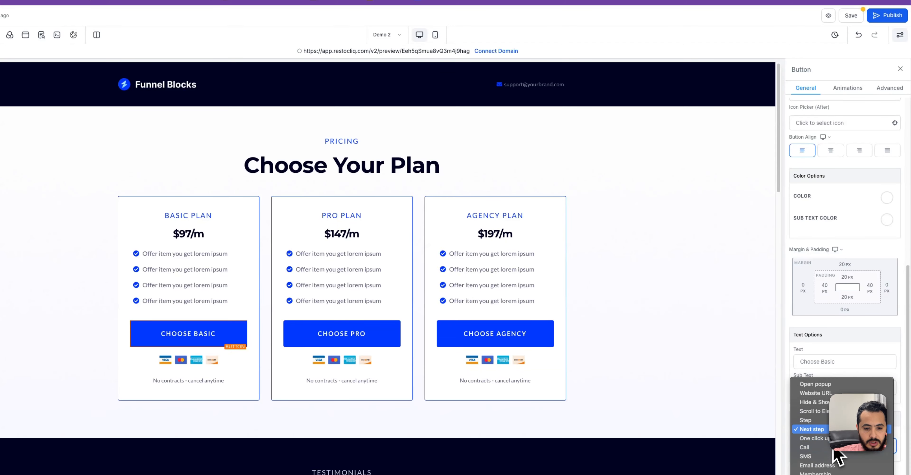
pyautogui.click(814, 420)
pyautogui.scroll(-1, 829, 445)
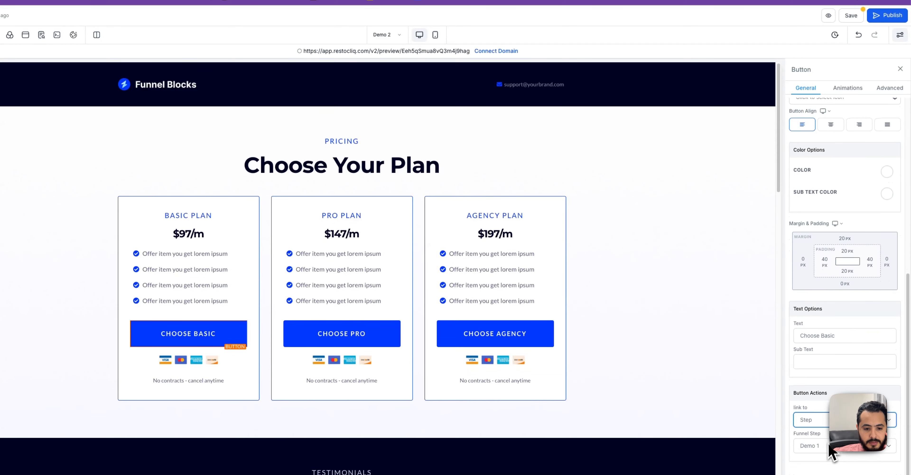
pyautogui.click(814, 455)
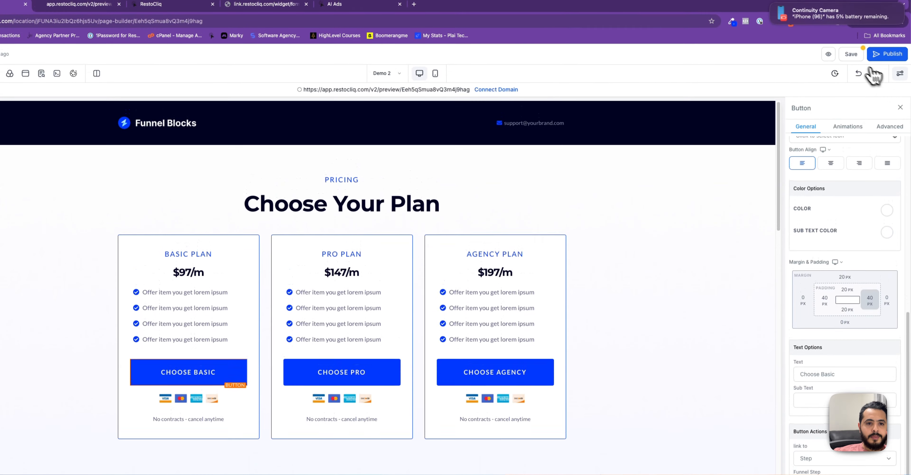
pyautogui.click(851, 15)
pyautogui.click(41, 112)
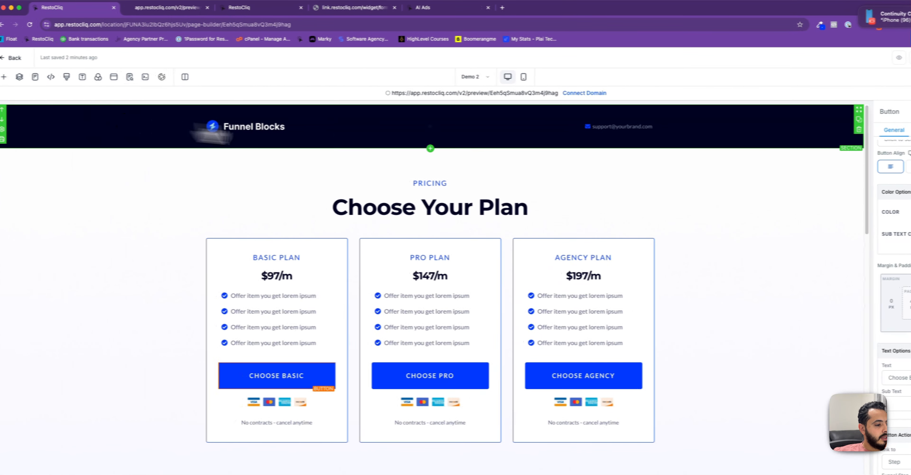
# Preview the Demo 2 page, follow Choose Basic to the offer page, submit its order form empty and return to the pricing page
pyautogui.click(838, 58)
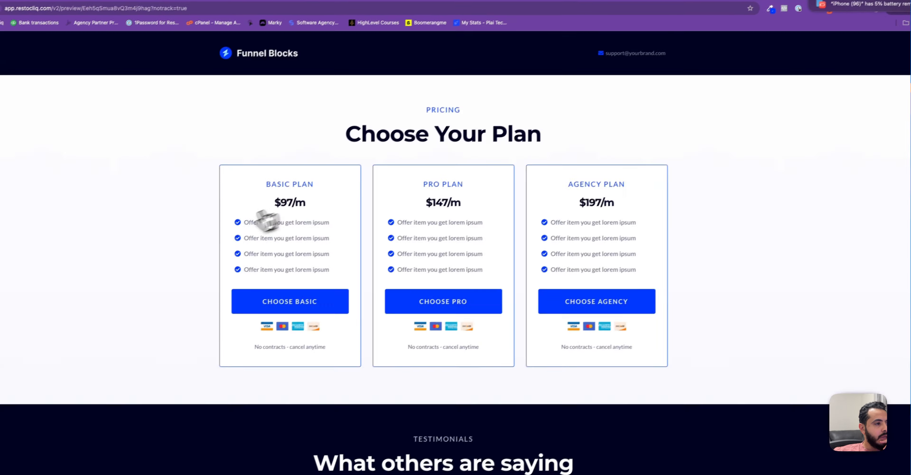
pyautogui.click(315, 301)
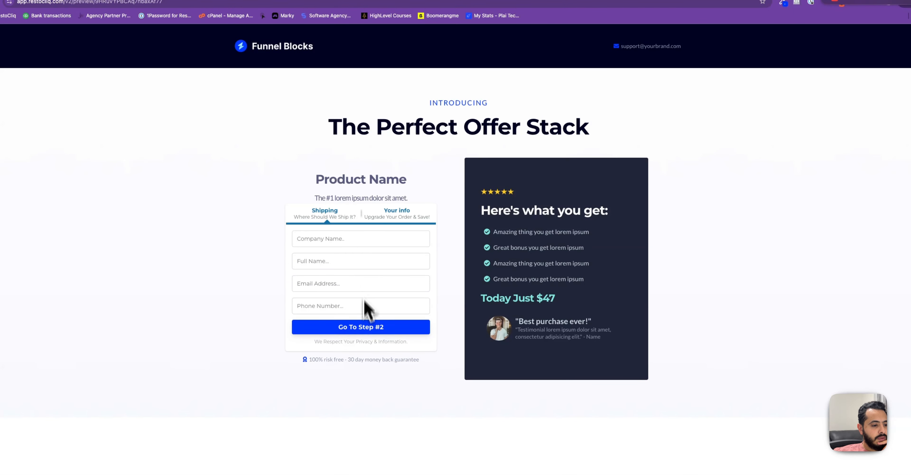
pyautogui.click(341, 325)
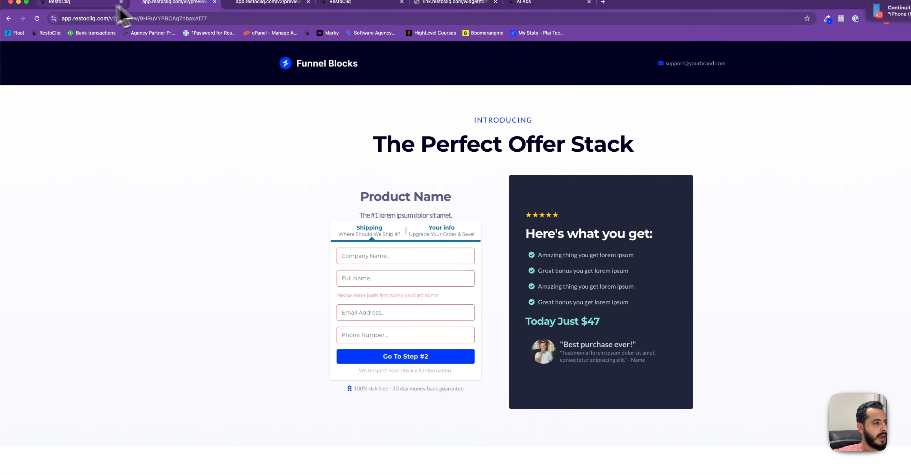
pyautogui.click(9, 19)
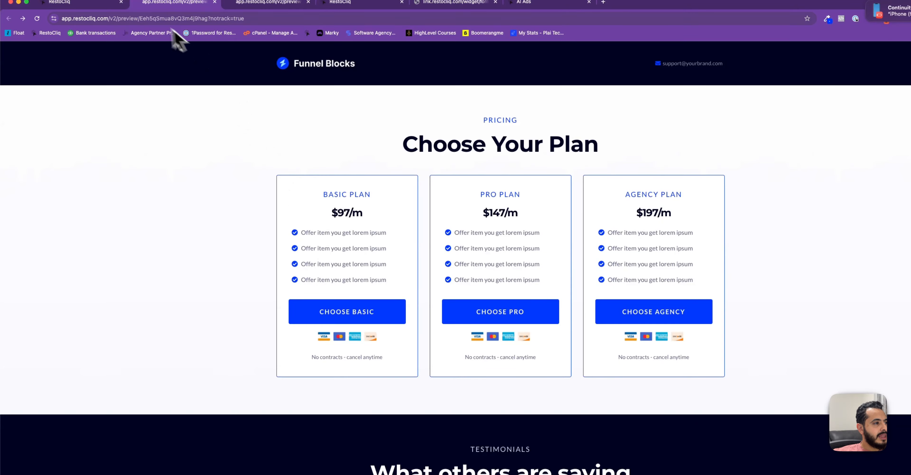
# Return to the Demo 2 editor and insert the slim dark prebuilt Footer section with the copyright line below the 3 Step Process section
pyautogui.click(96, 5)
pyautogui.scroll(-15, 298, 307)
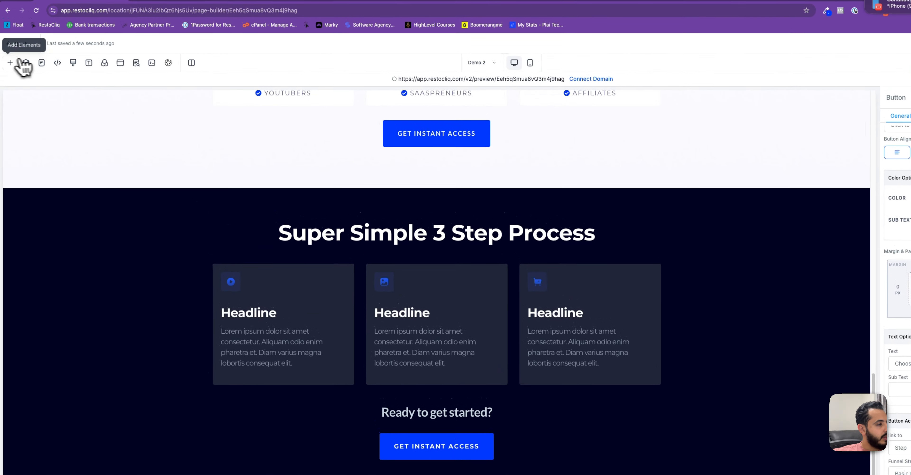
pyautogui.click(16, 62)
pyautogui.scroll(-5, 81, 230)
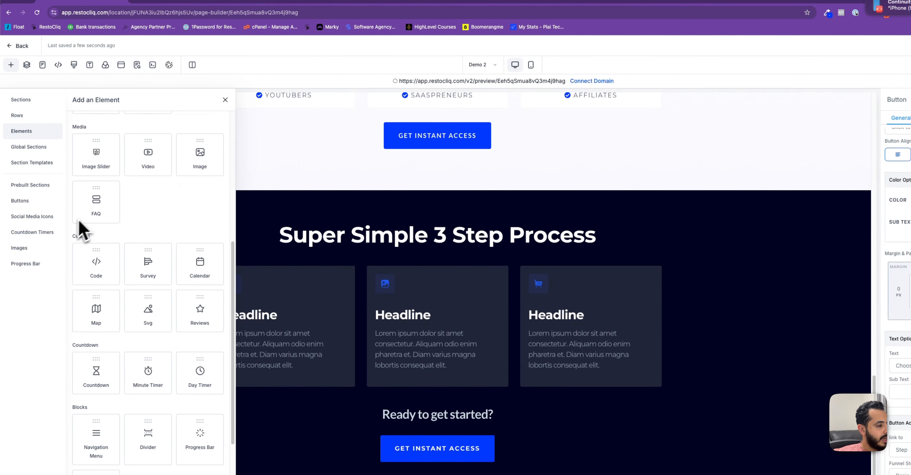
pyautogui.click(34, 187)
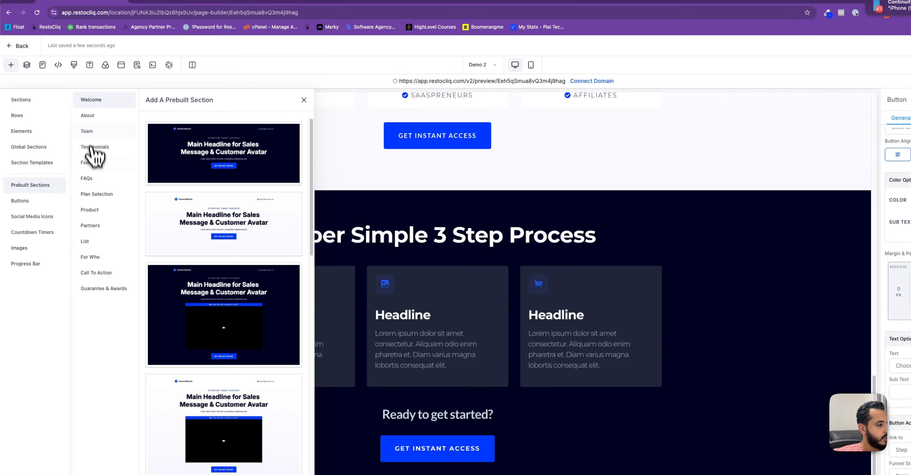
pyautogui.click(89, 163)
pyautogui.click(233, 187)
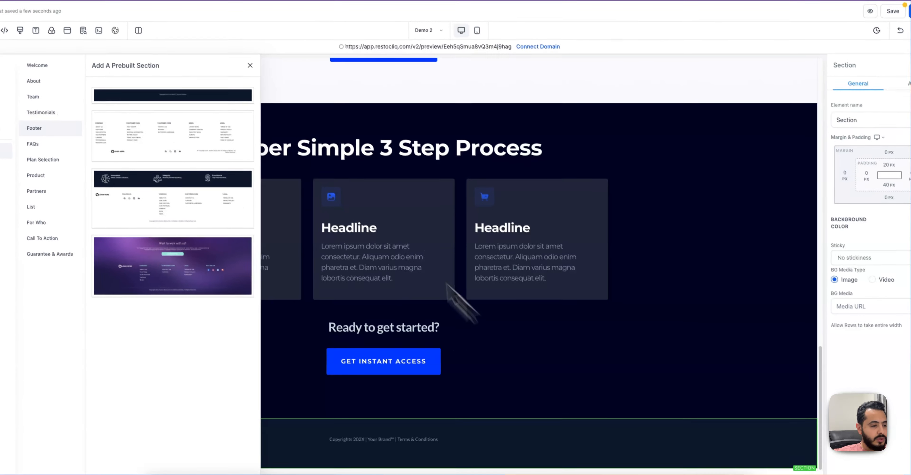
# Set the Demo 2 footer section's background to white and its copyright text to black
pyautogui.click(250, 66)
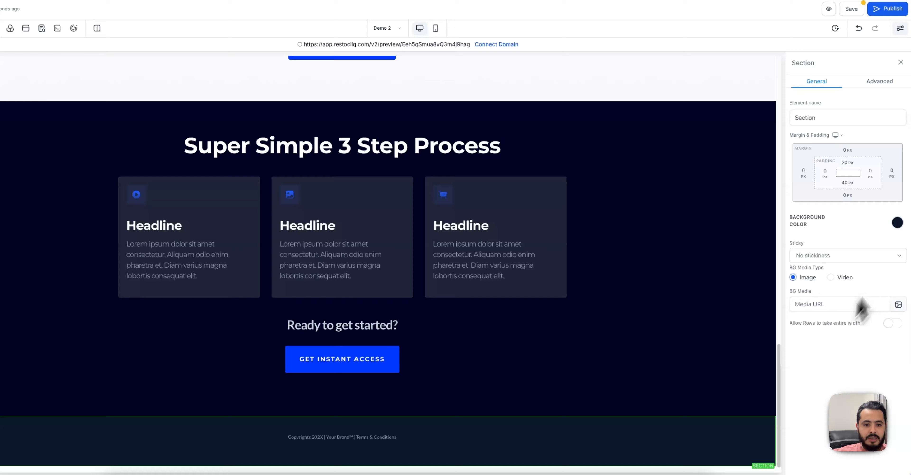
pyautogui.click(898, 223)
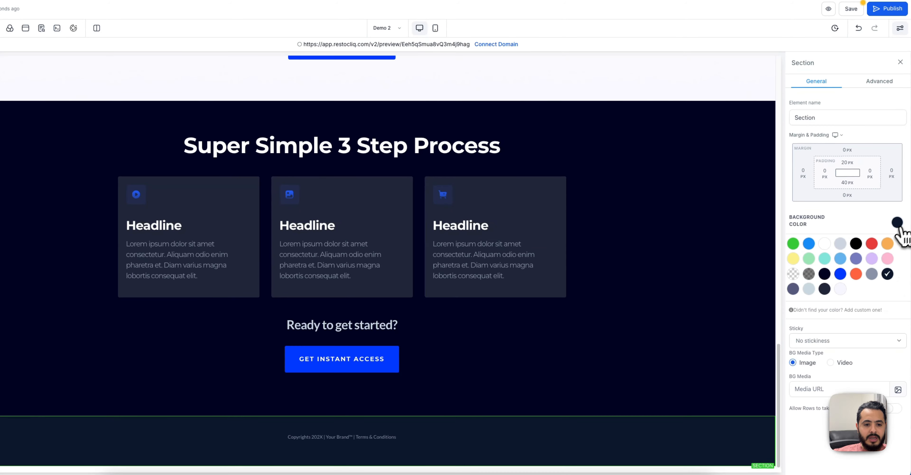
pyautogui.click(825, 243)
pyautogui.click(415, 438)
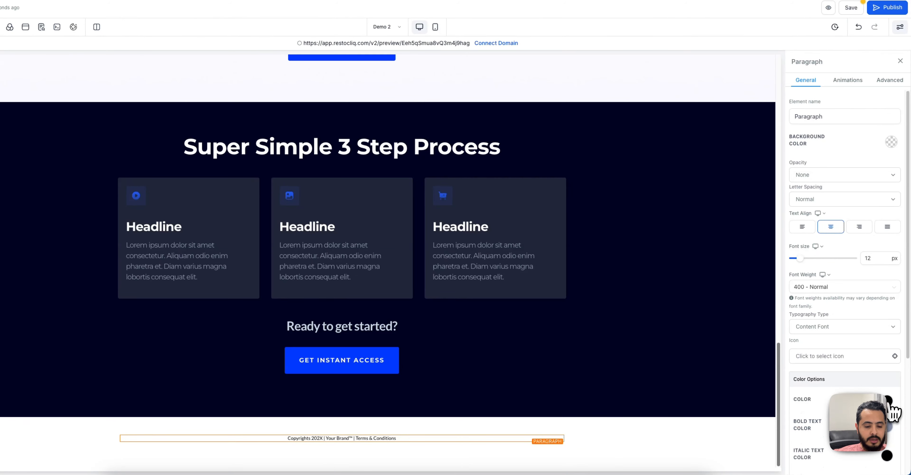
pyautogui.scroll(20, 554, 423)
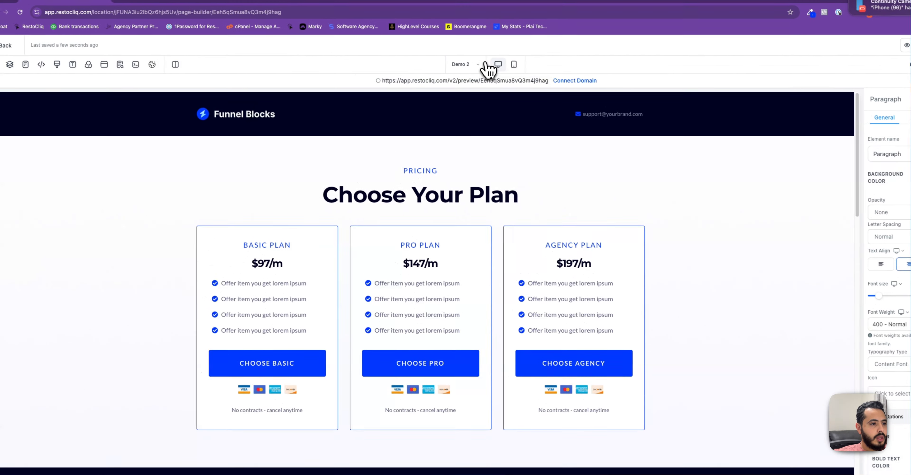
# Switch to the Basic Plan page, insert the slim dark prebuilt Footer section below the offer section and save the page
pyautogui.click(31, 67)
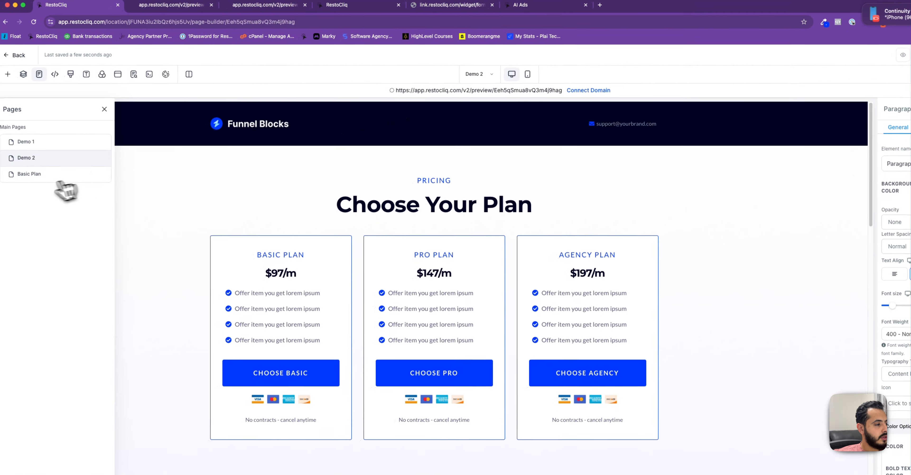
pyautogui.click(36, 174)
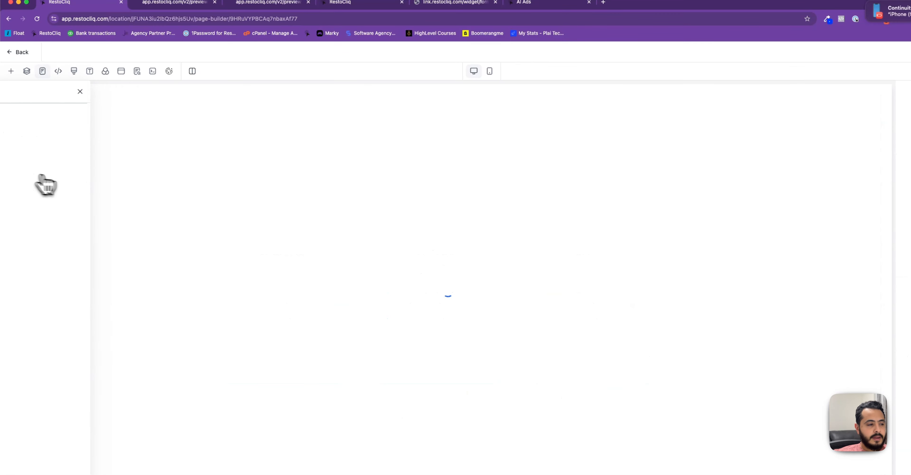
pyautogui.click(11, 71)
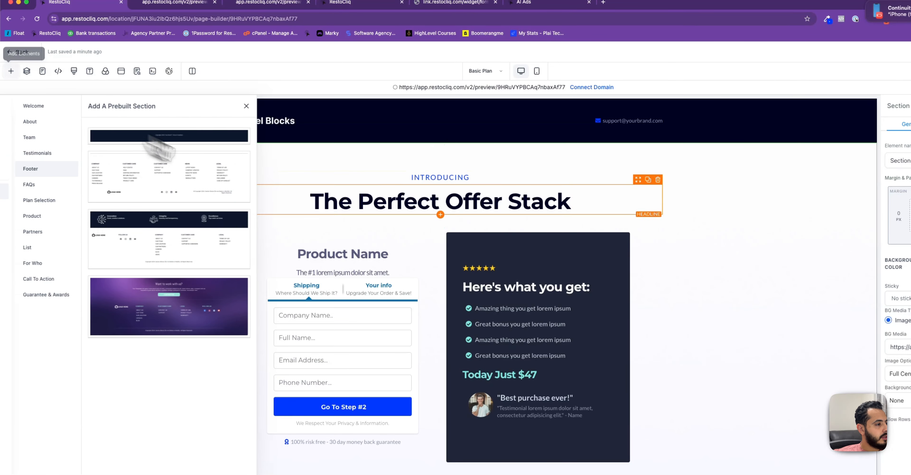
pyautogui.moveTo(211, 145); pyautogui.dragTo(534, 474)
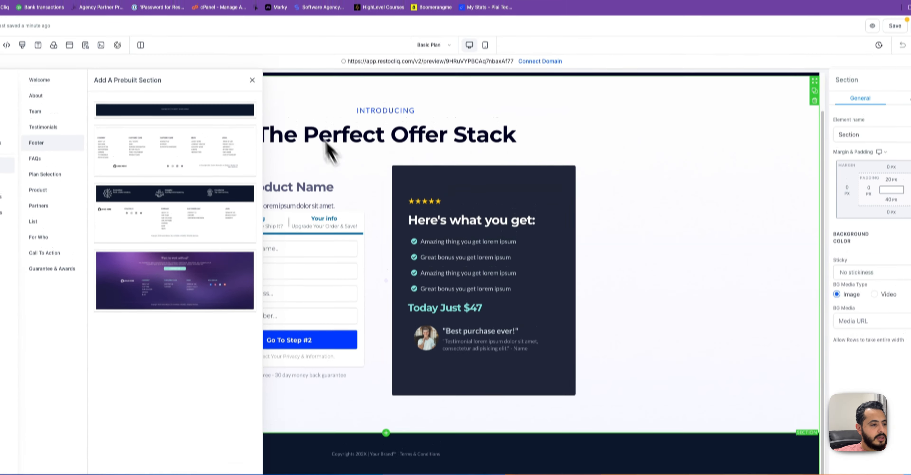
pyautogui.click(252, 80)
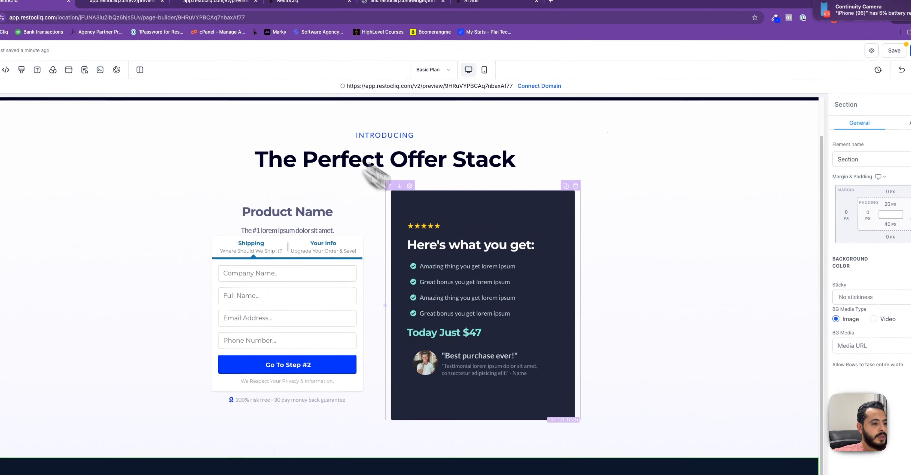
pyautogui.scroll(2, 373, 154)
pyautogui.click(861, 44)
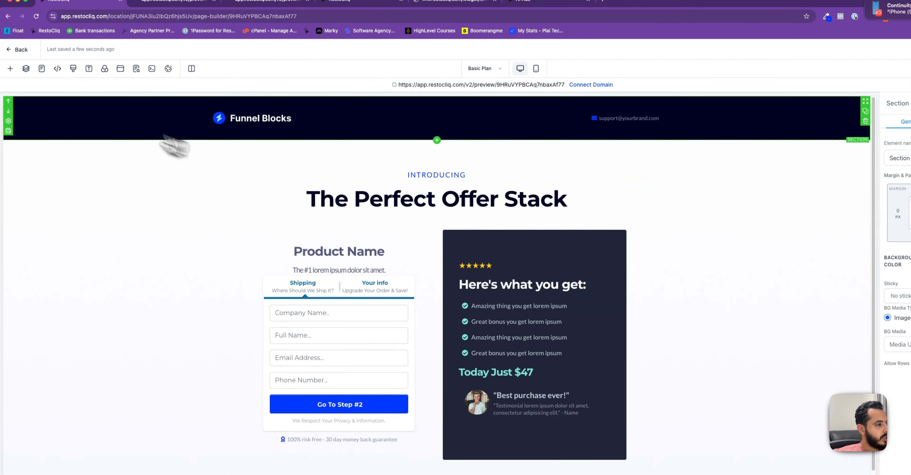
# Return to the funnel steps, preview the Demo 1 page, and open and close its Get Instant Access pop-up form
pyautogui.click(17, 50)
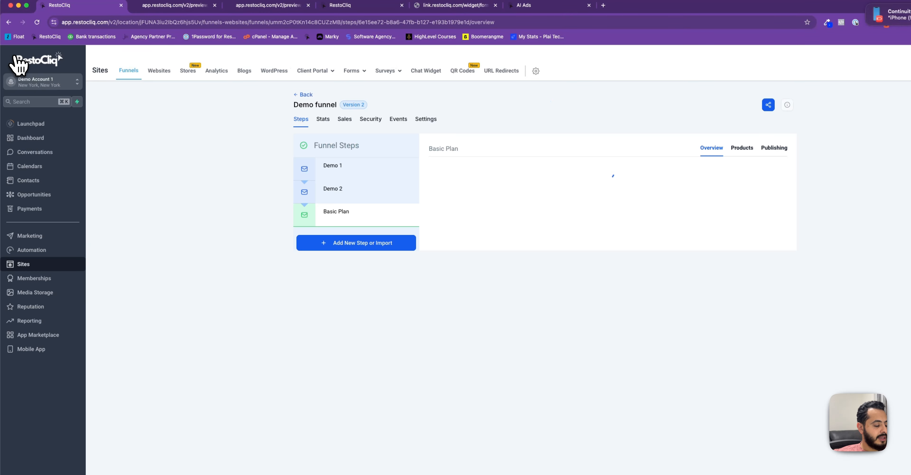
pyautogui.click(385, 171)
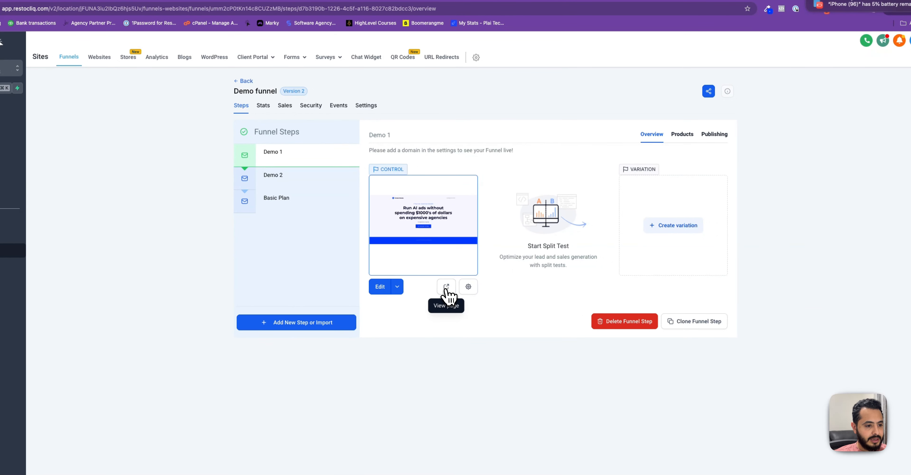
pyautogui.click(447, 287)
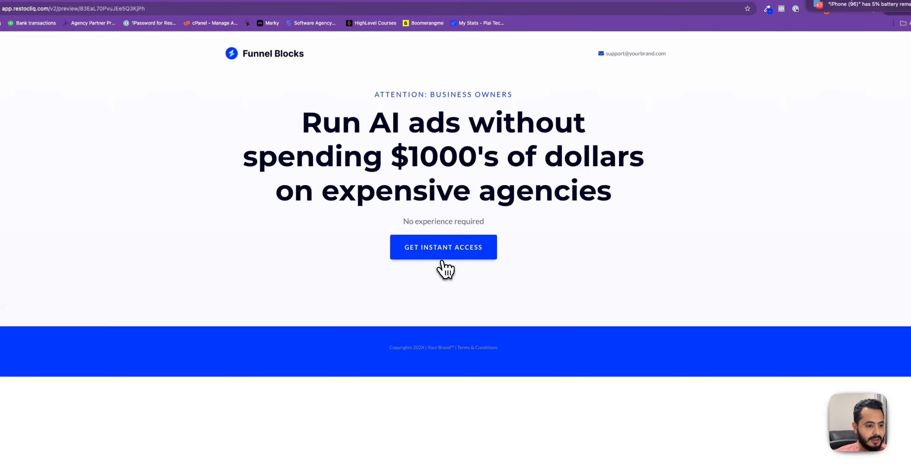
pyautogui.click(442, 259)
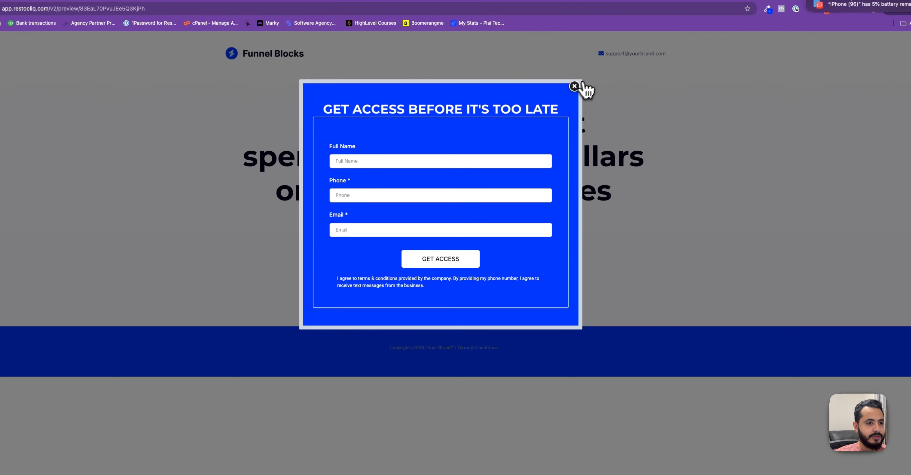
pyautogui.click(574, 86)
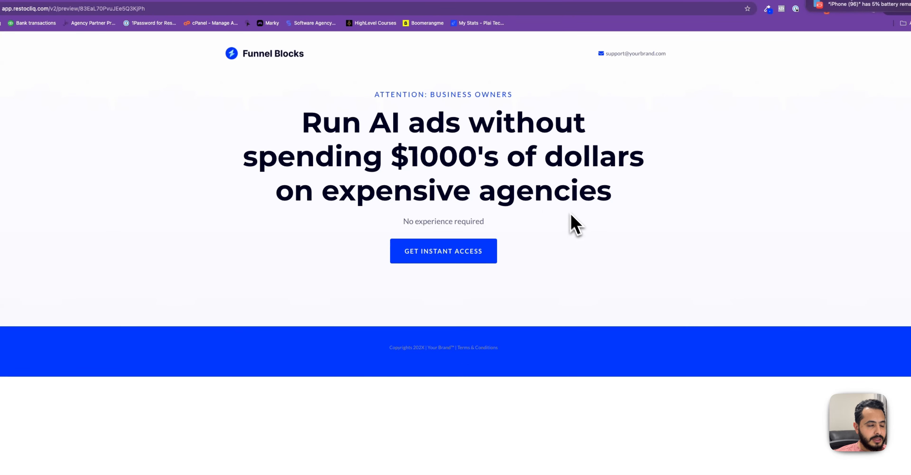
pyautogui.moveTo(94, 26)
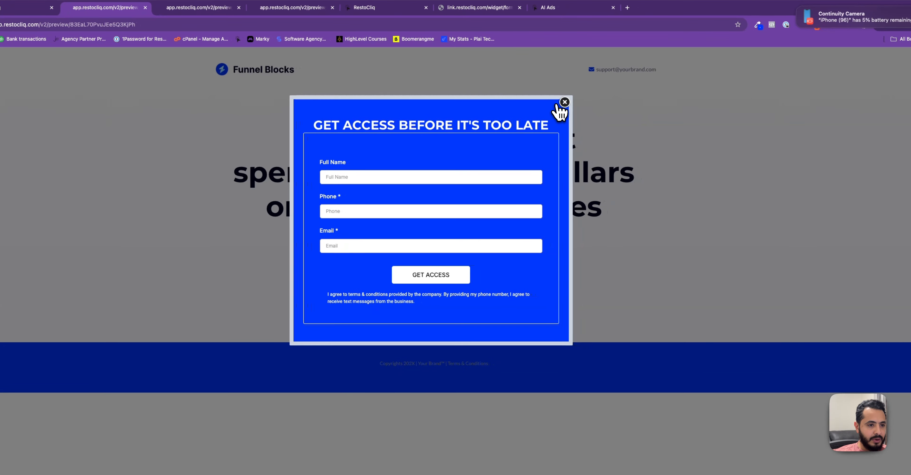
pyautogui.click(560, 104)
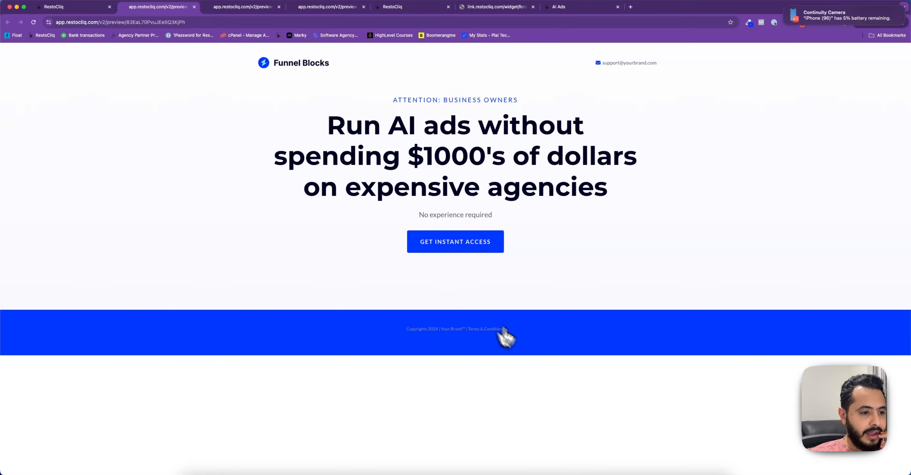
# Open the Demo 1 page for editing and add a Social Icons element below the Get Instant Access button
pyautogui.click(71, 7)
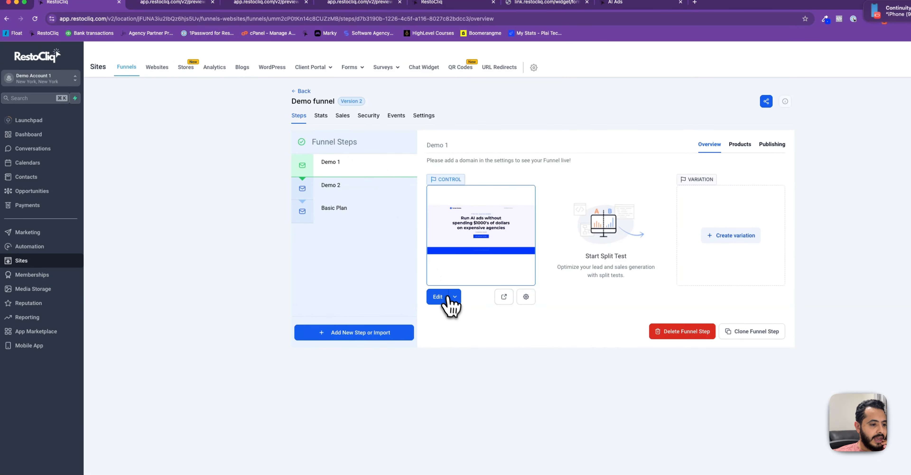
pyautogui.click(439, 297)
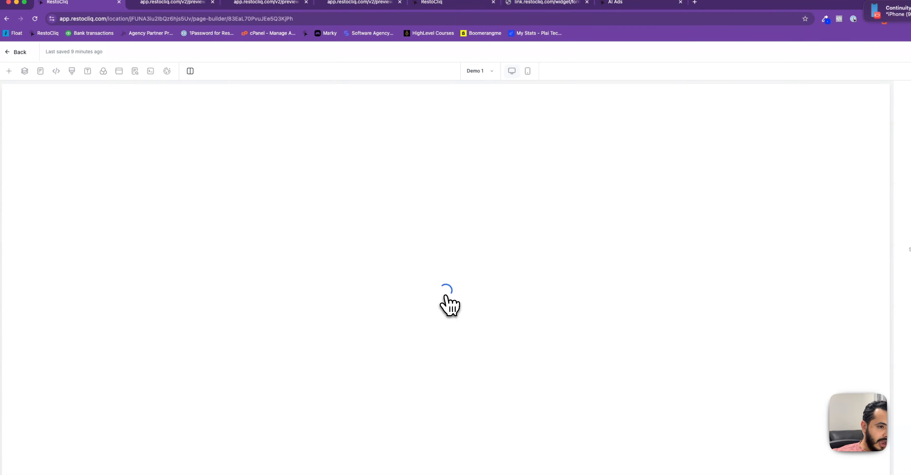
pyautogui.click(9, 70)
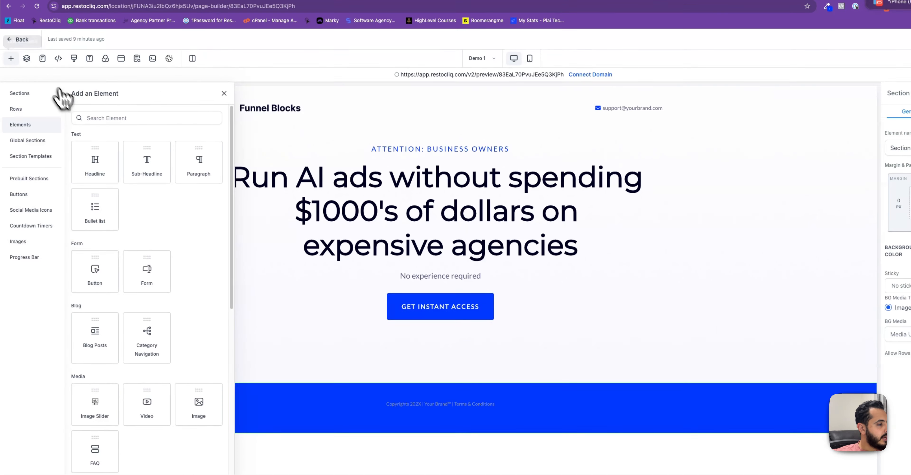
pyautogui.scroll(-10, 157, 301)
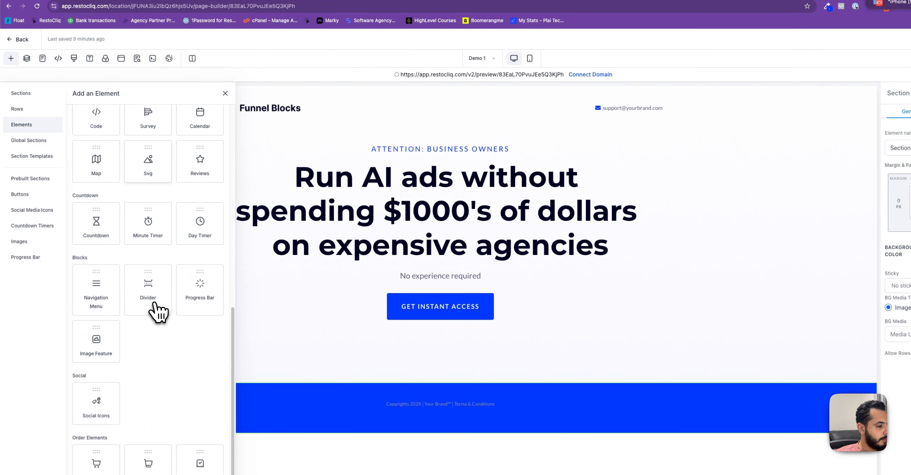
pyautogui.moveTo(96, 406); pyautogui.dragTo(449, 385)
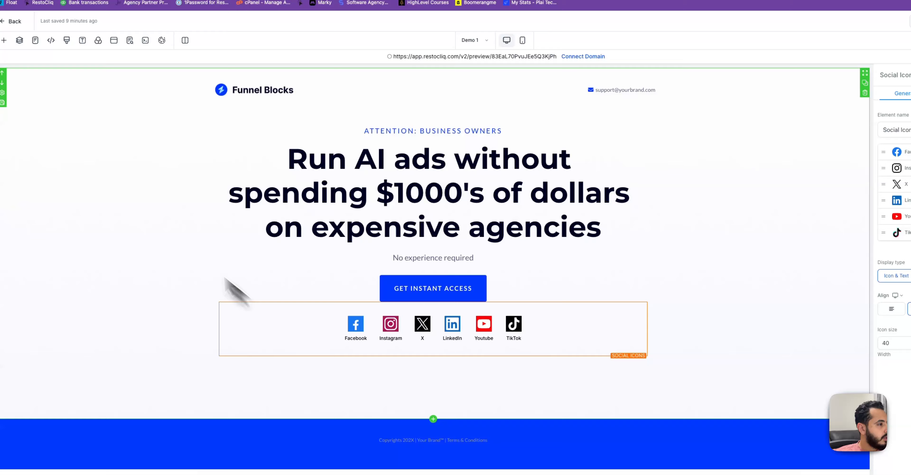
# Delete the square social icons and insert the Brand style social media icon set below the Get Instant Access button
pyautogui.click(4, 41)
pyautogui.click(29, 195)
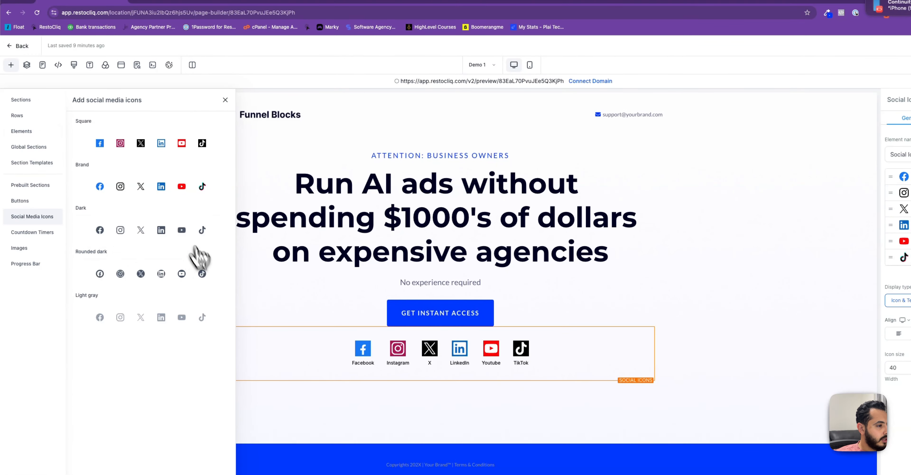
pyautogui.click(635, 330)
pyautogui.moveTo(147, 189); pyautogui.dragTo(469, 386)
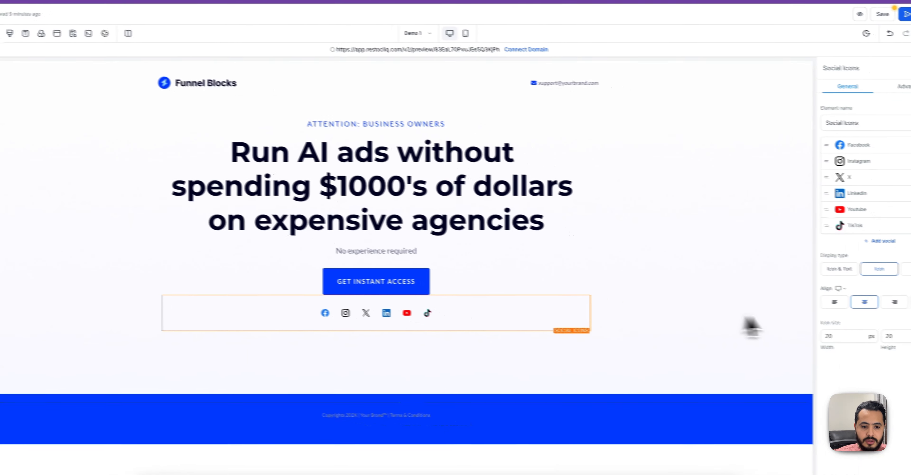
# Set the social icons' size to 100 px wide and 100 px high
pyautogui.doubleClick(871, 345)
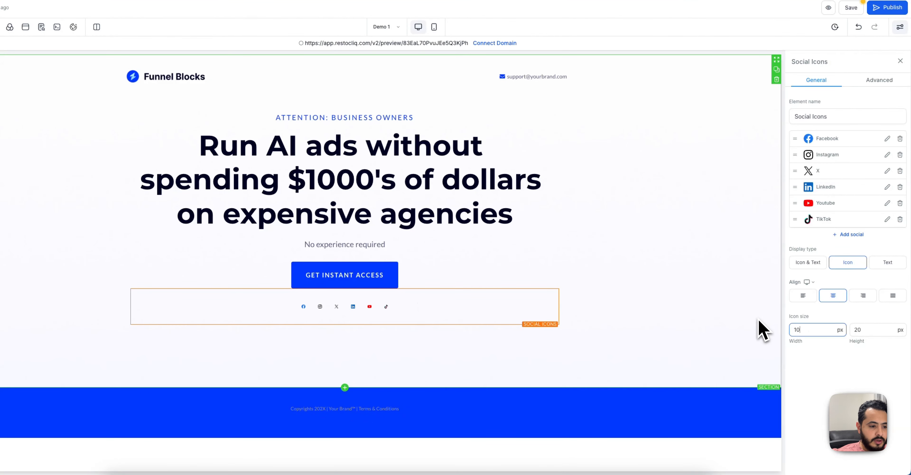
pyautogui.write('1')
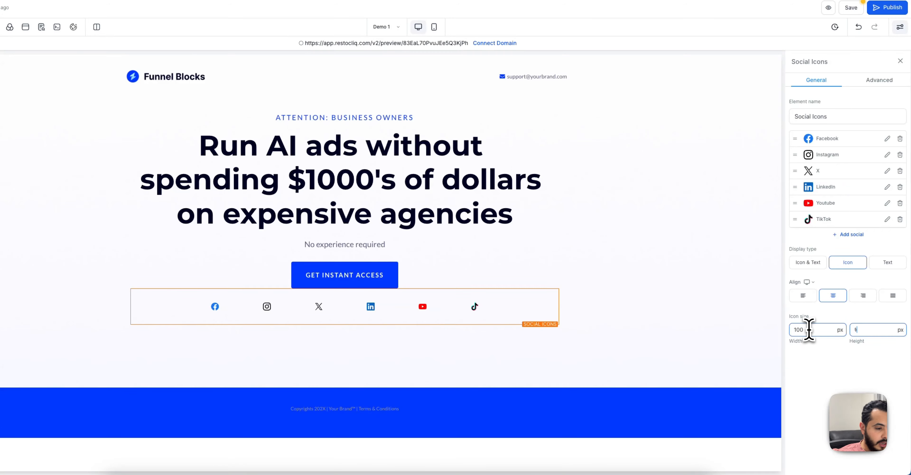
pyautogui.write('00')
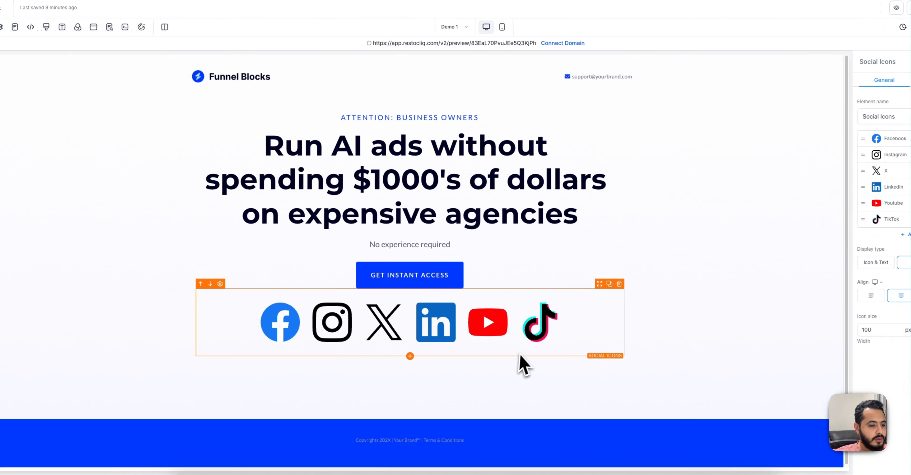
# Remove the X icon from the Social Icons element and confirm the deletion
pyautogui.click(452, 365)
pyautogui.click(491, 316)
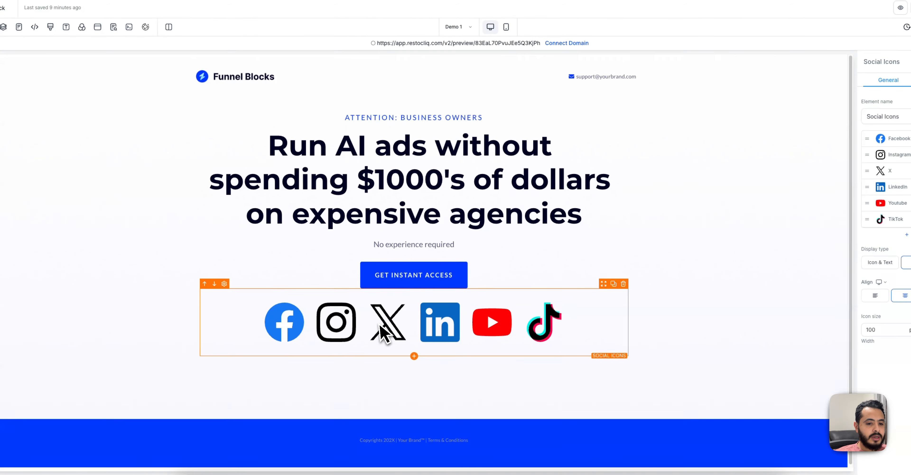
pyautogui.click(910, 171)
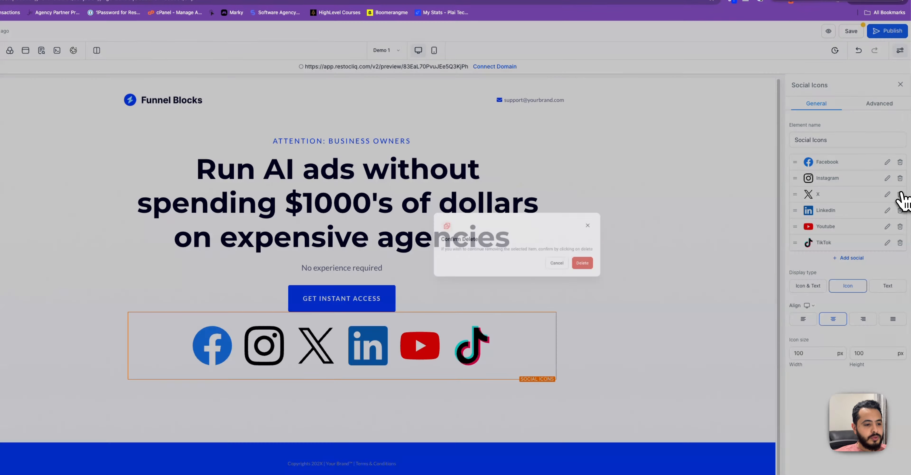
pyautogui.click(582, 263)
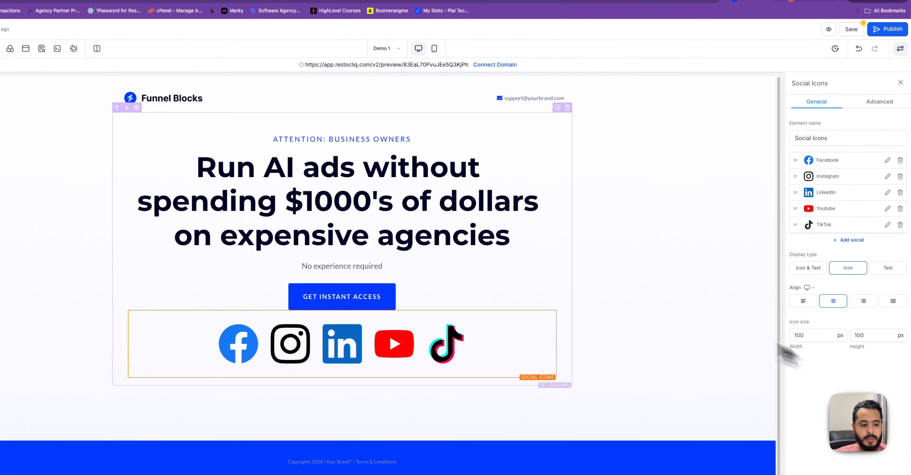
# Set the Social Icons element's top margin to 14 px
pyautogui.click(881, 102)
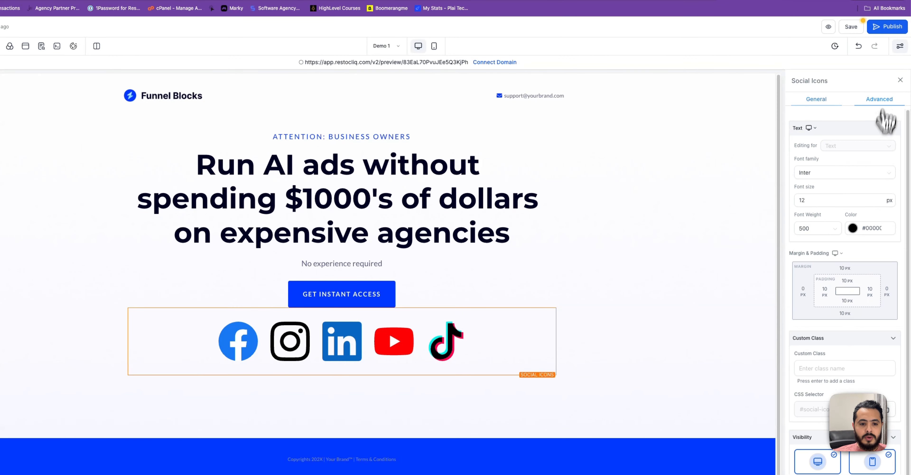
pyautogui.moveTo(831, 280); pyautogui.dragTo(855, 287)
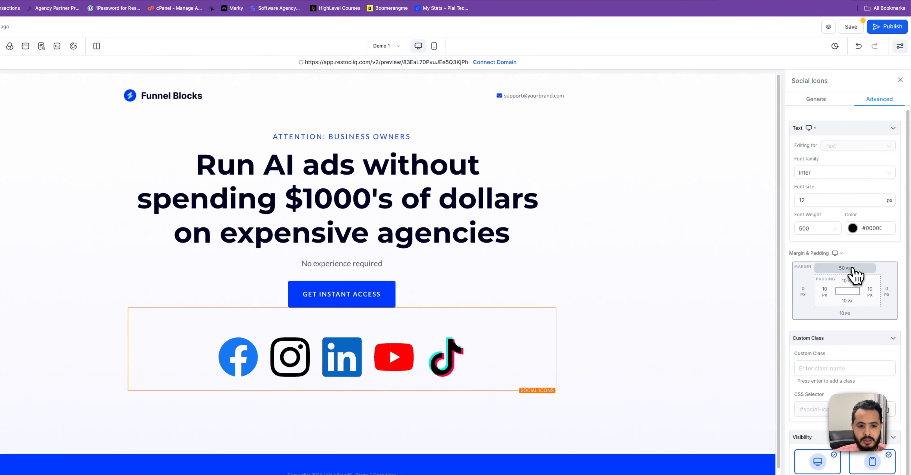
pyautogui.moveTo(844, 288); pyautogui.dragTo(831, 294)
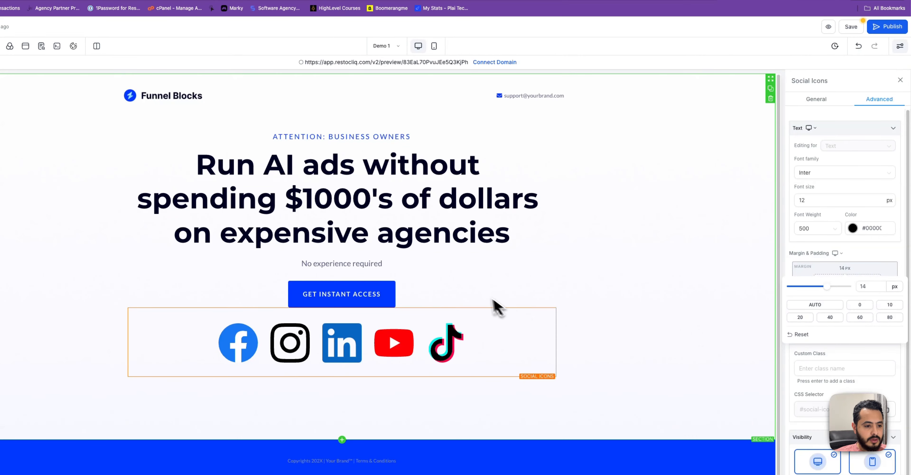
pyautogui.click(476, 317)
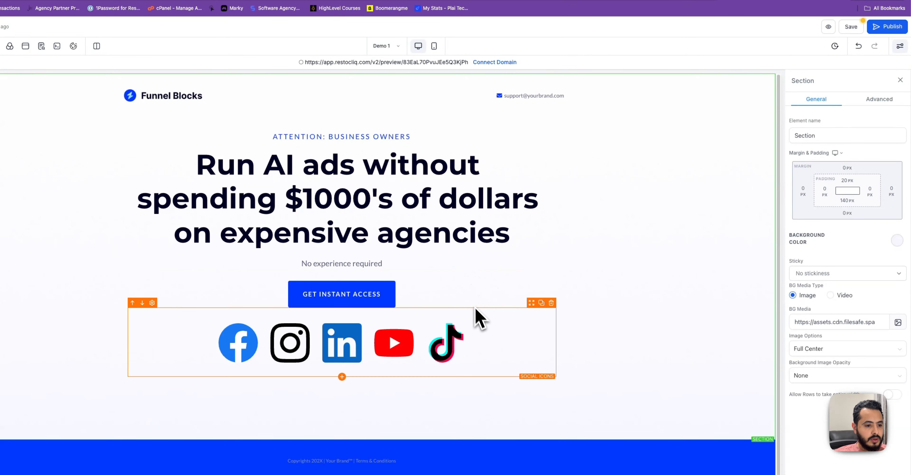
pyautogui.click(10, 58)
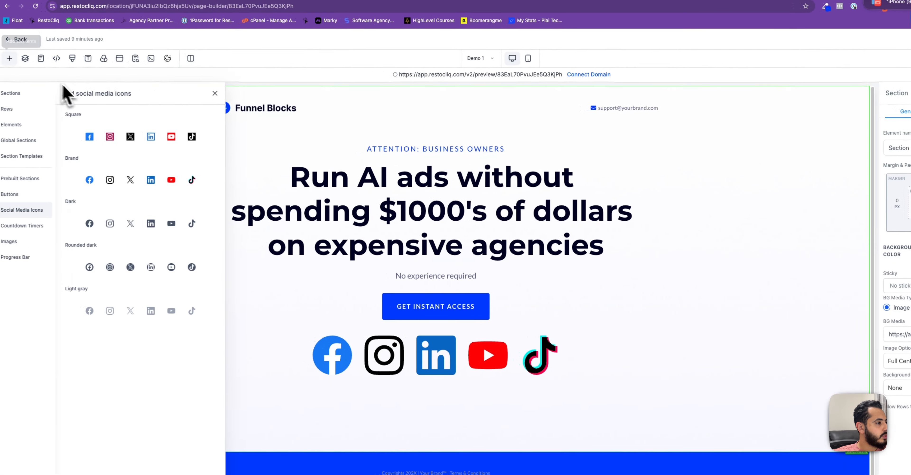
pyautogui.click(40, 100)
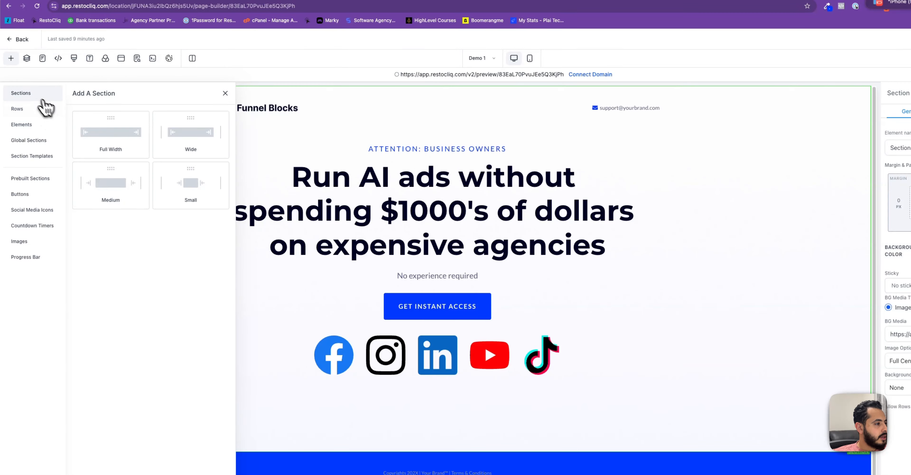
pyautogui.moveTo(111, 135); pyautogui.dragTo(490, 435)
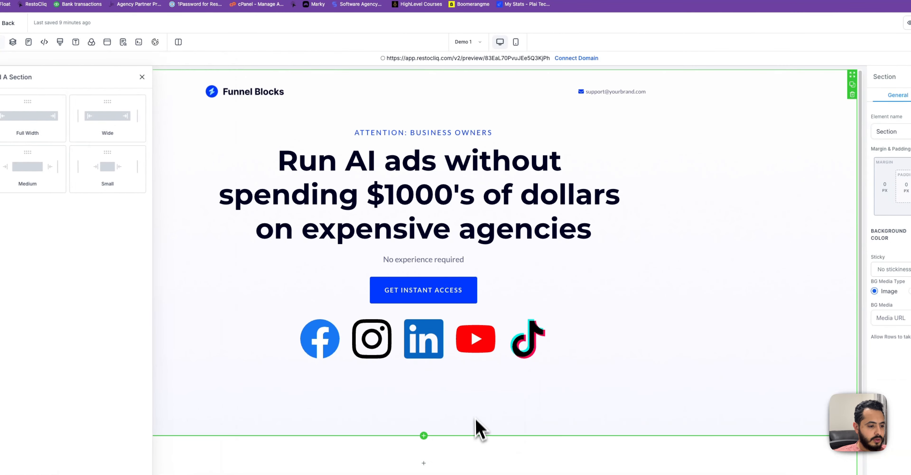
pyautogui.scroll(-3, 482, 390)
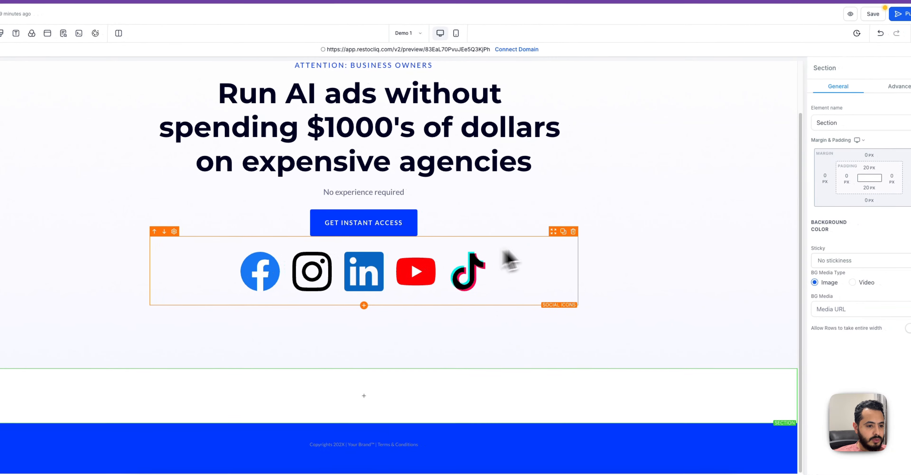
pyautogui.moveTo(510, 260); pyautogui.dragTo(485, 386)
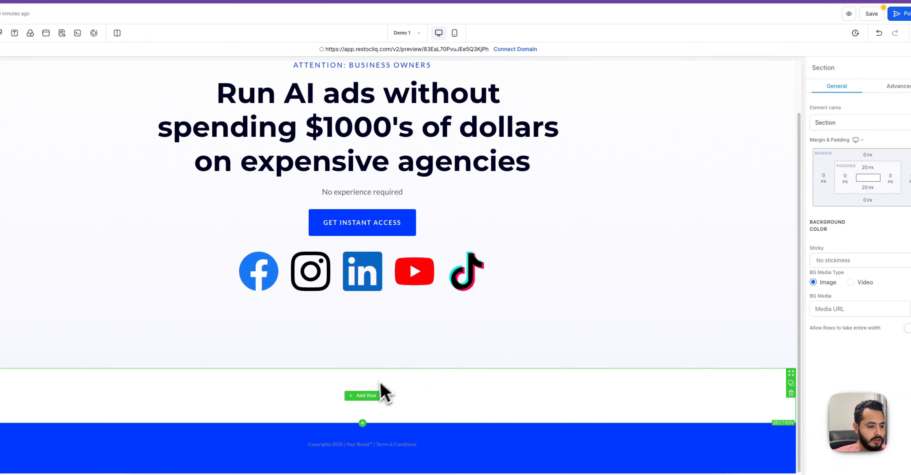
pyautogui.click(792, 392)
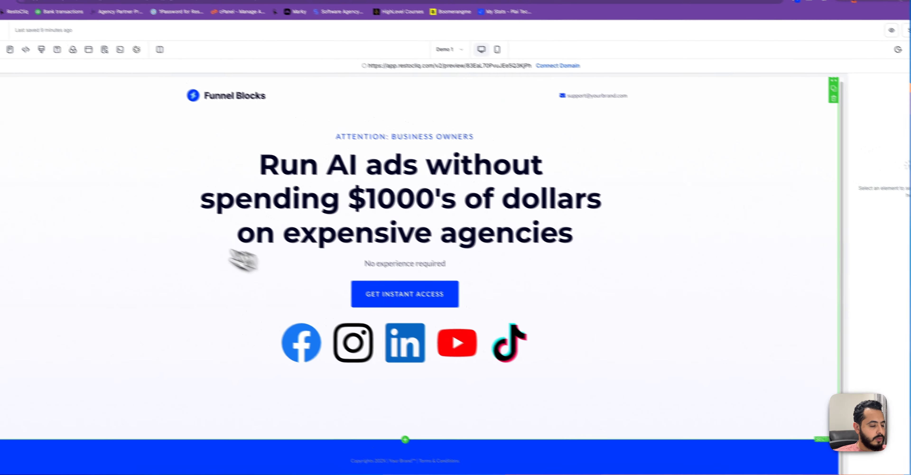
# Add a 1 Column row below the social icons and move the Social Icons element into it
pyautogui.click(11, 63)
pyautogui.click(18, 112)
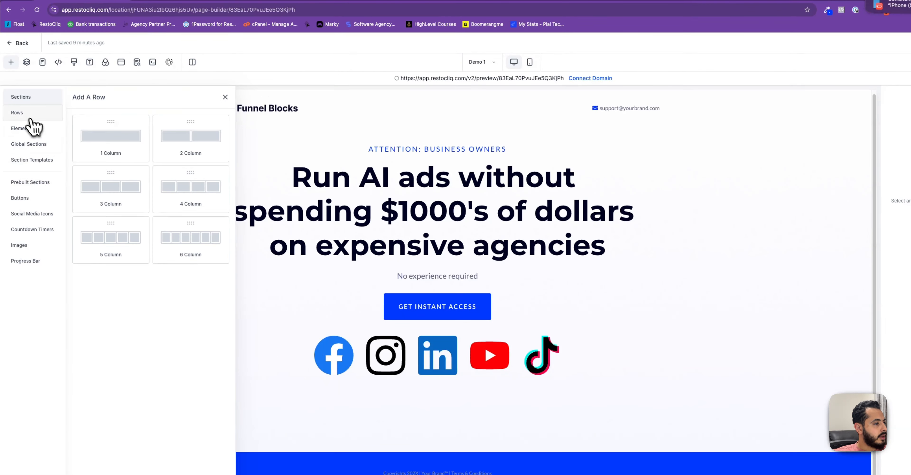
pyautogui.moveTo(102, 144); pyautogui.dragTo(427, 390)
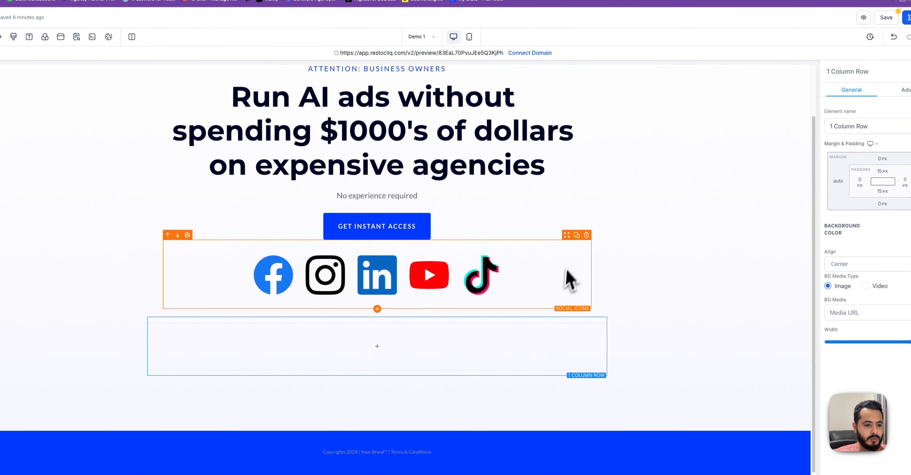
pyautogui.moveTo(567, 238); pyautogui.dragTo(495, 353)
pyautogui.click(725, 318)
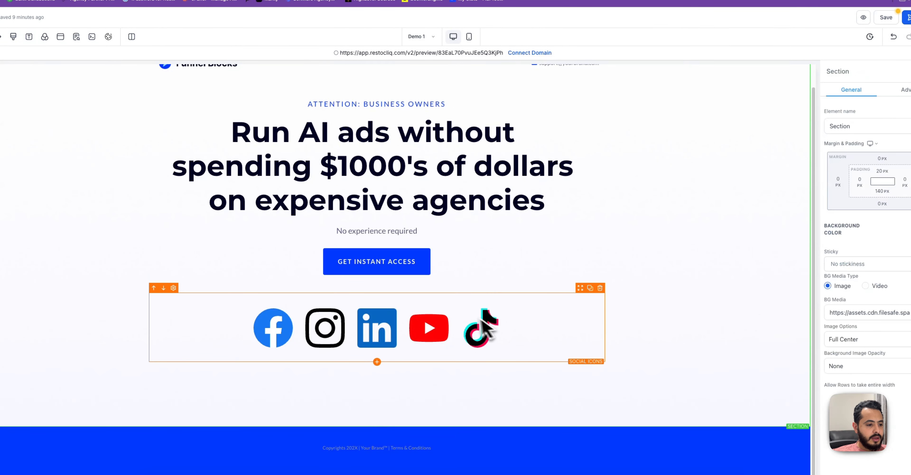
pyautogui.click(545, 236)
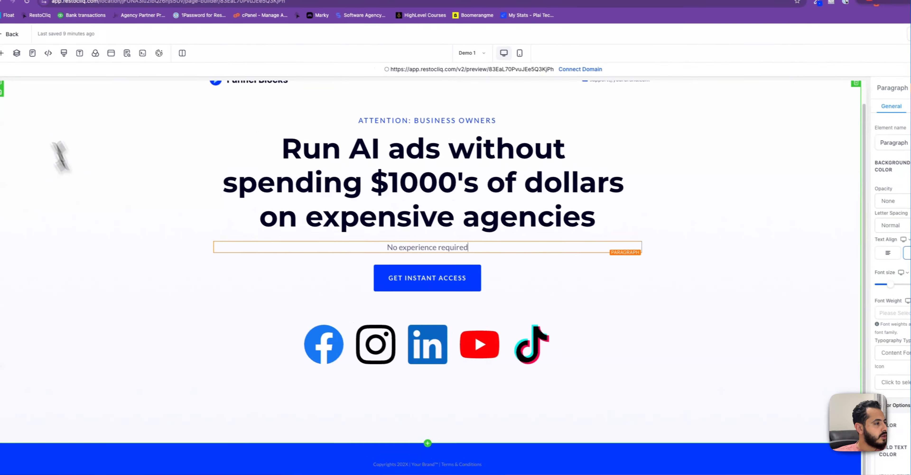
# Insert a Headline element between the Get Instant Access button and the social icons, reading "Run AI Ads with All Major Plaforms"
pyautogui.click(2, 53)
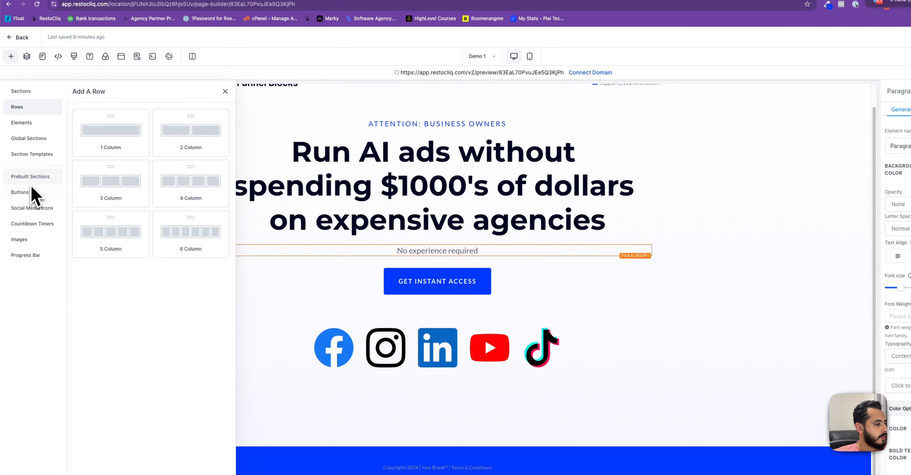
pyautogui.click(21, 122)
pyautogui.moveTo(101, 156); pyautogui.dragTo(441, 345)
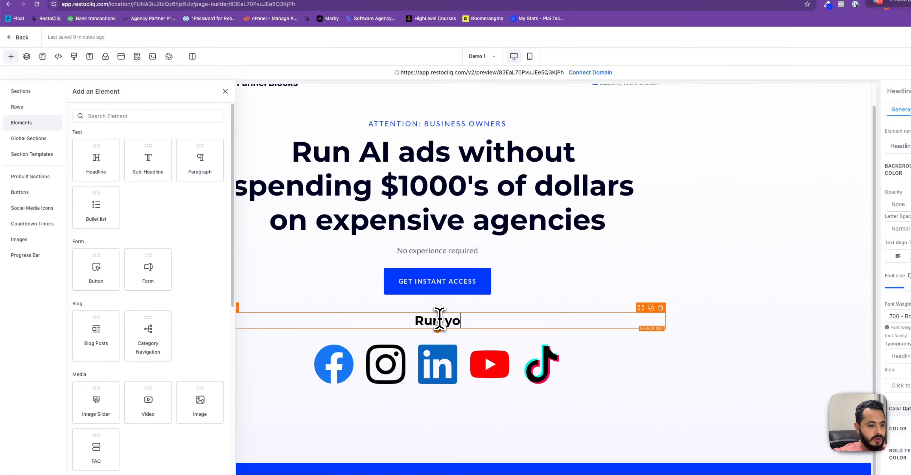
pyautogui.write('ds')
pyautogui.press('BackSpace')
pyautogui.press('BackSpace')
pyautogui.press('BackSpace')
pyautogui.press('BackSpace')
pyautogui.press('BackSpace')
pyautogui.press('BackSpace')
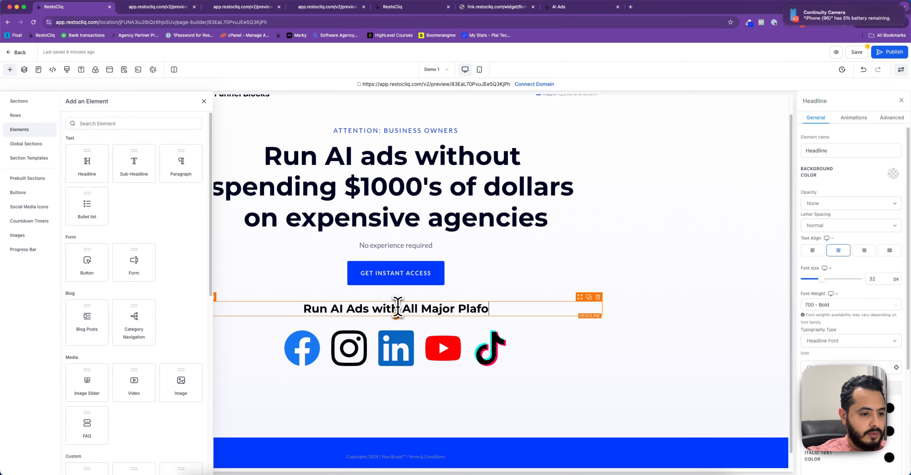
pyautogui.click(626, 304)
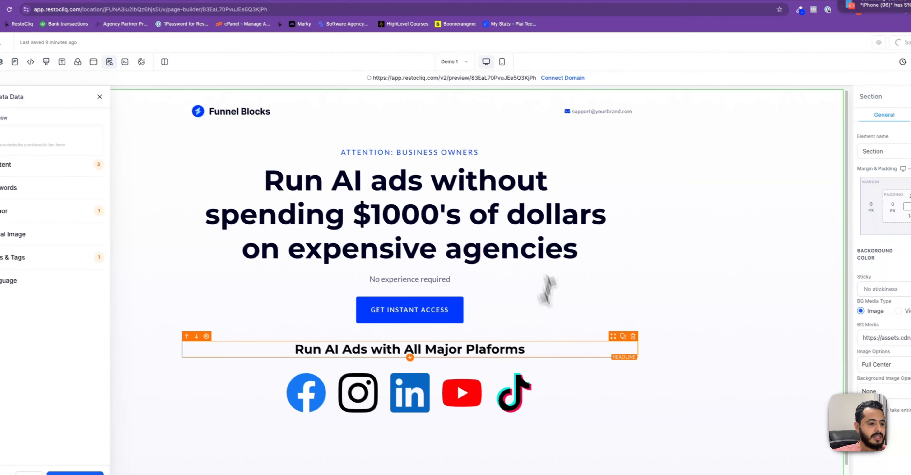
# Dismiss the SEO Meta Data settings and switch to the Demo 2 page
pyautogui.click(520, 349)
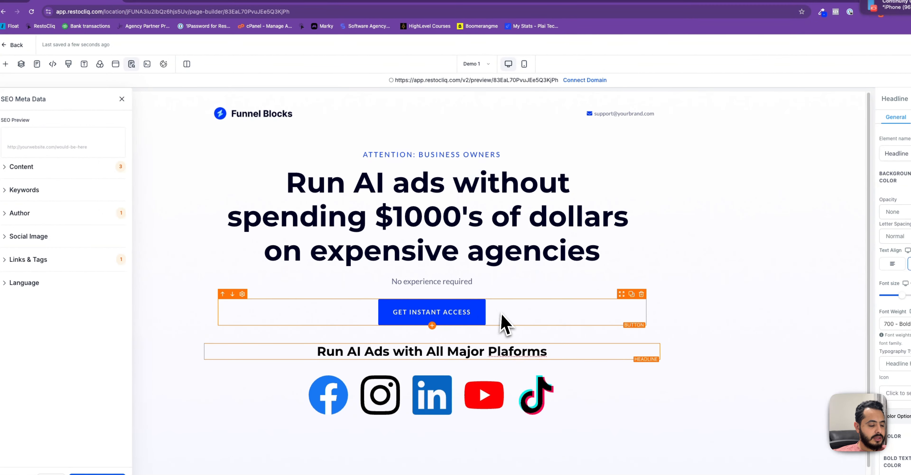
pyautogui.scroll(-2, 506, 324)
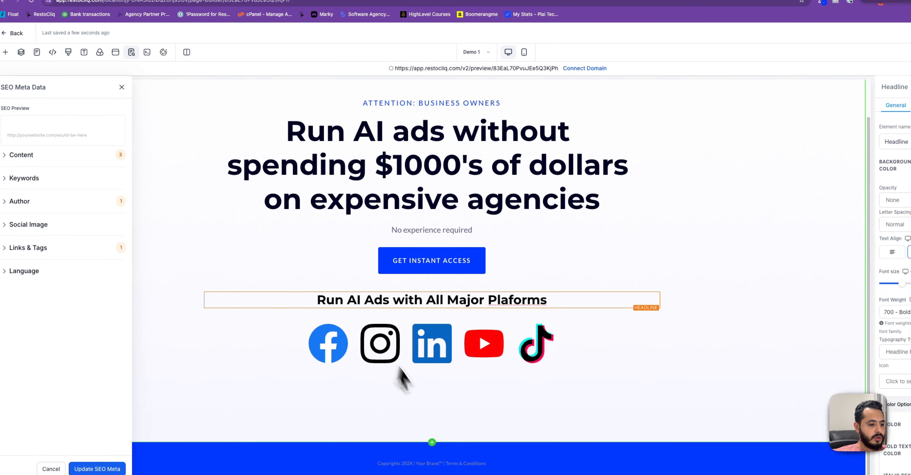
pyautogui.click(459, 427)
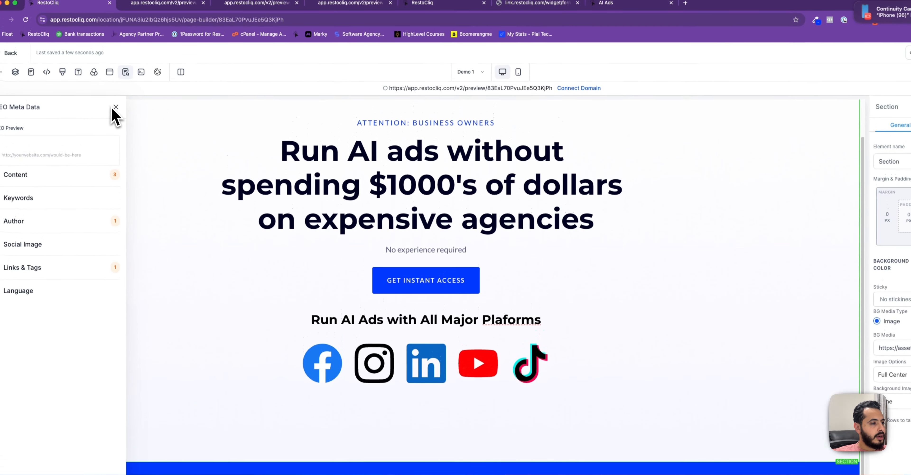
pyautogui.click(116, 83)
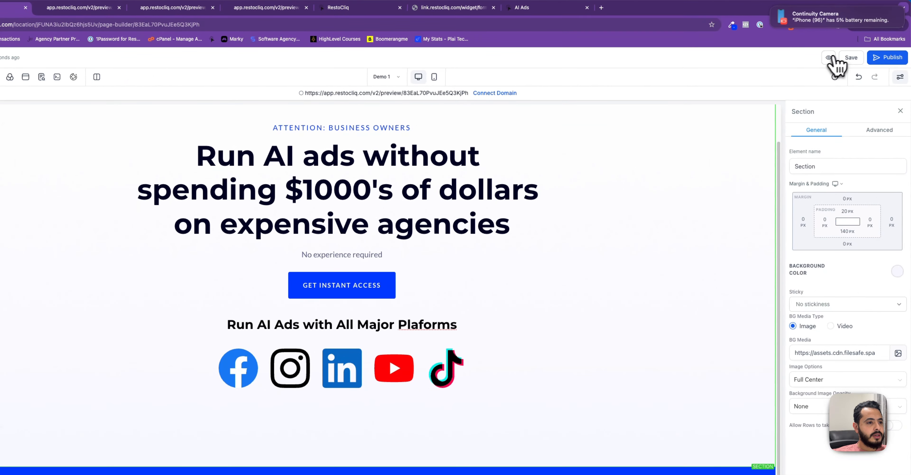
pyautogui.click(387, 77)
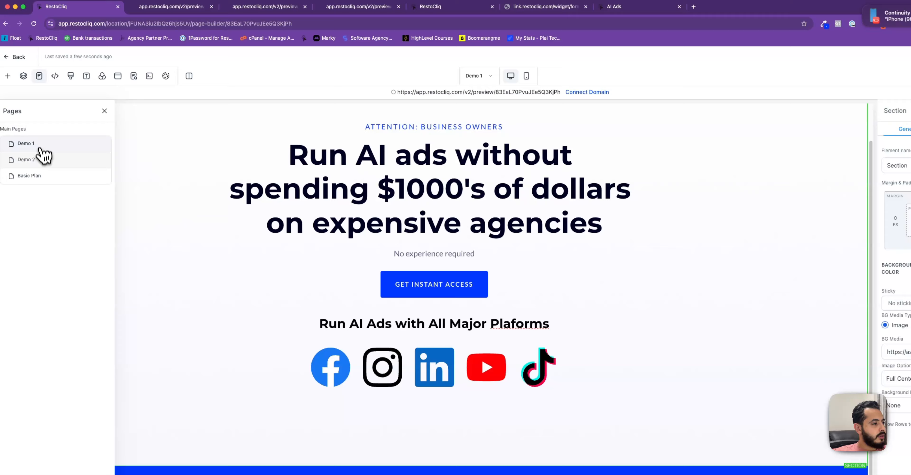
pyautogui.click(40, 157)
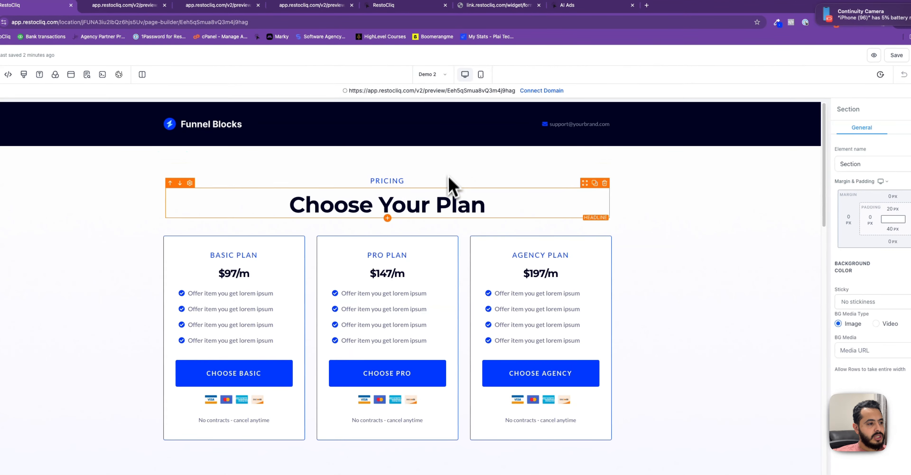
# Insert the light prebuilt Frequently Asked Questions section above the Super Simple 3 Step Process section
pyautogui.scroll(-10, 449, 187)
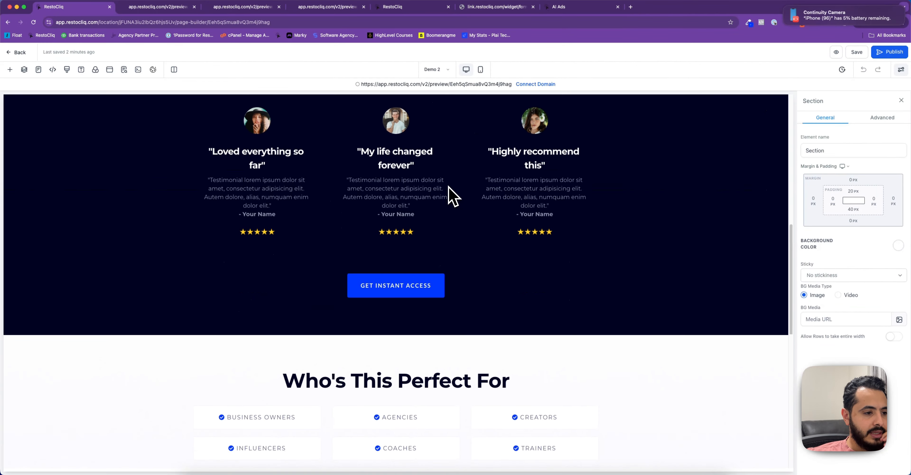
pyautogui.scroll(-7, 453, 196)
pyautogui.scroll(-5, 453, 196)
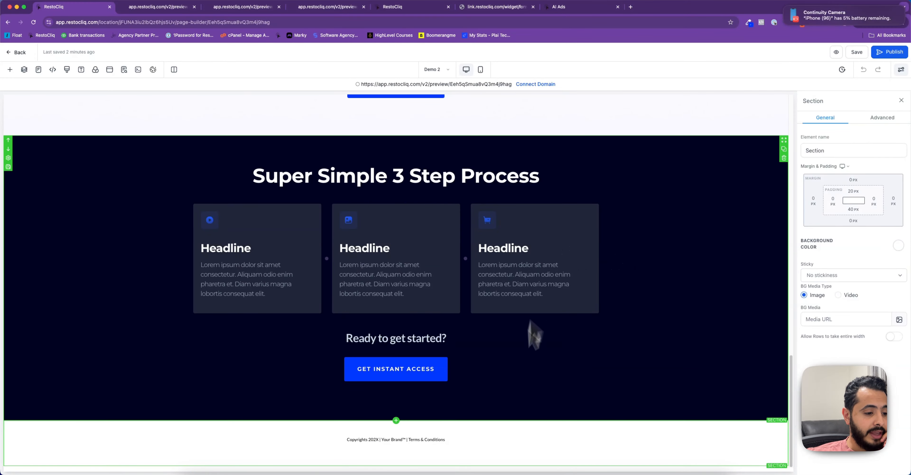
pyautogui.click(10, 69)
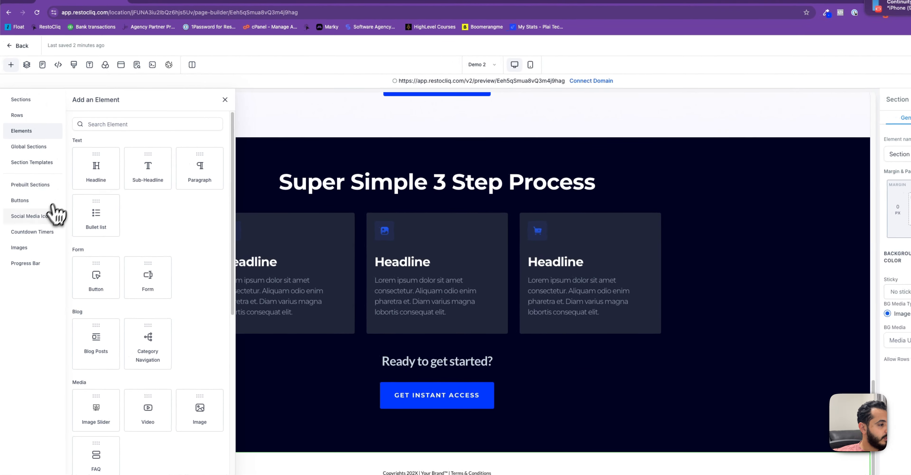
pyautogui.click(30, 185)
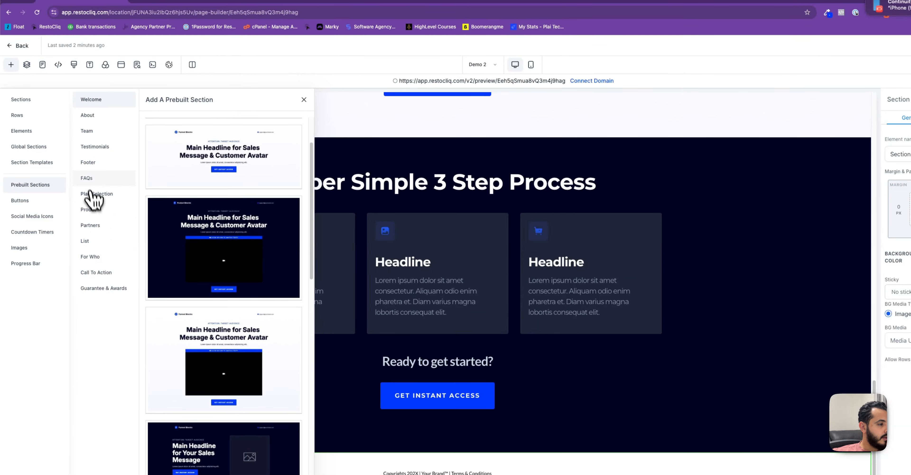
pyautogui.click(106, 155)
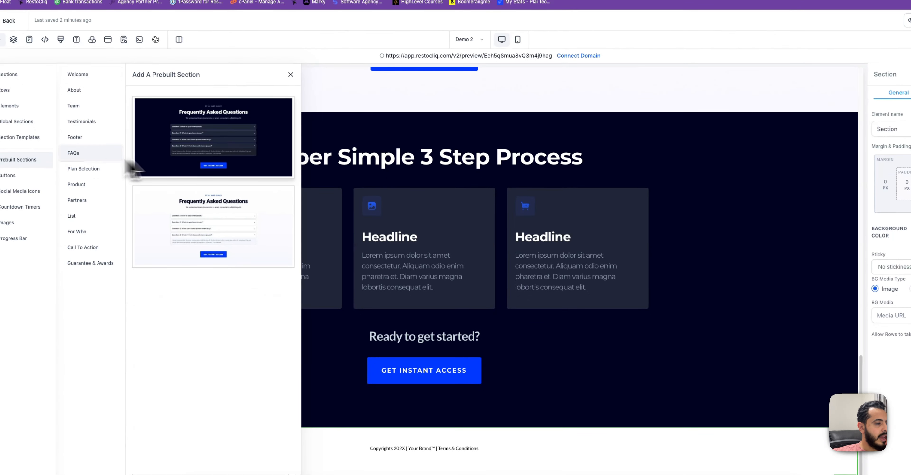
pyautogui.moveTo(210, 191); pyautogui.dragTo(513, 421)
# Move the Frequently Asked Questions section down to sit between the Super Simple 3 Step Process section and the footer
pyautogui.scroll(2, 508, 361)
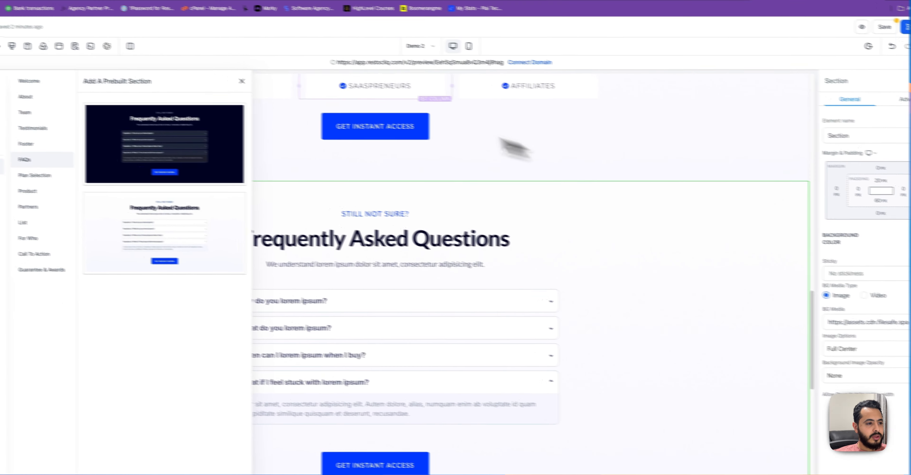
pyautogui.click(228, 78)
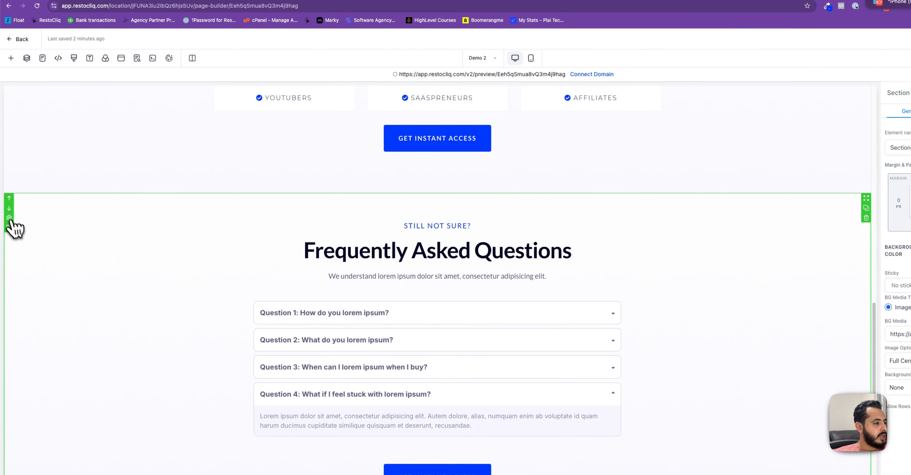
pyautogui.click(8, 207)
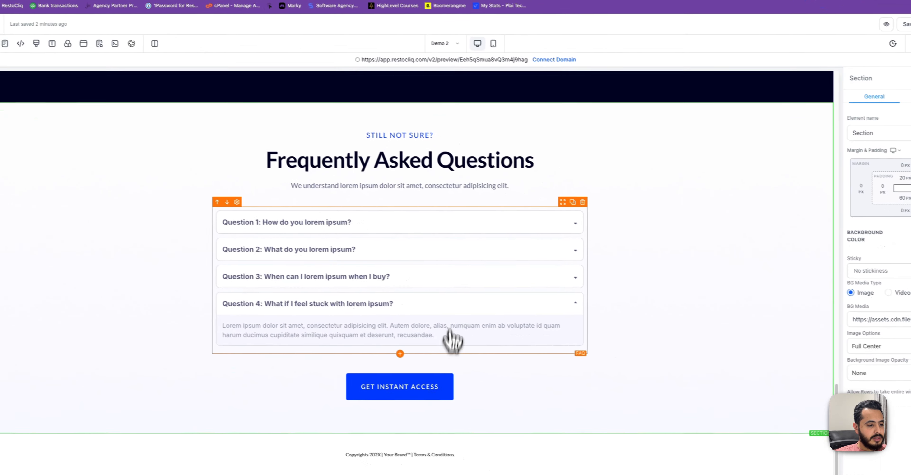
# Save the Demo 2 page and switch back to the Demo 1 page
pyautogui.scroll(15, 443, 318)
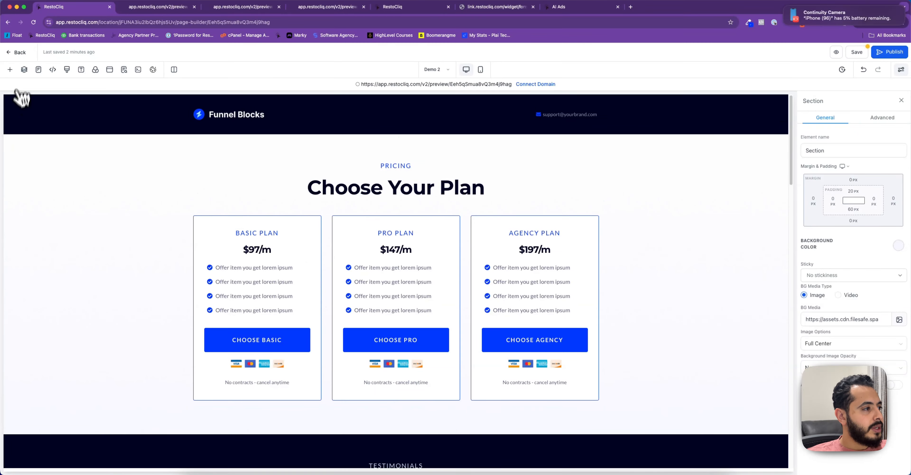
pyautogui.click(857, 52)
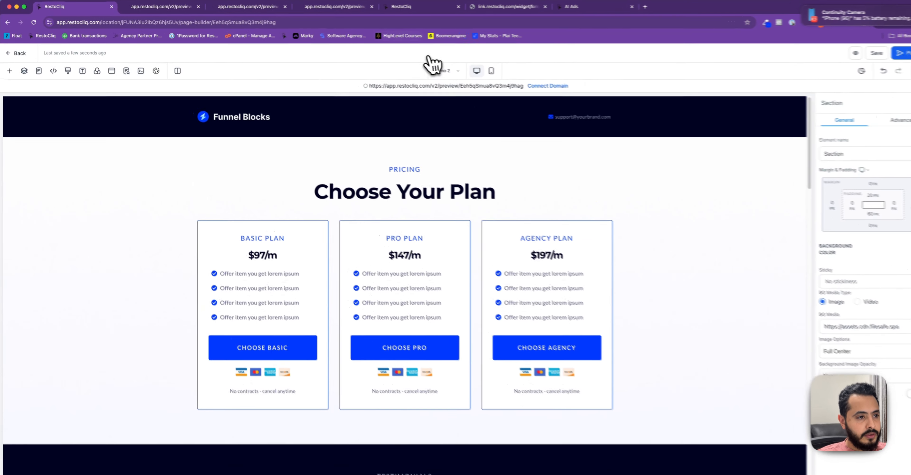
pyautogui.click(433, 70)
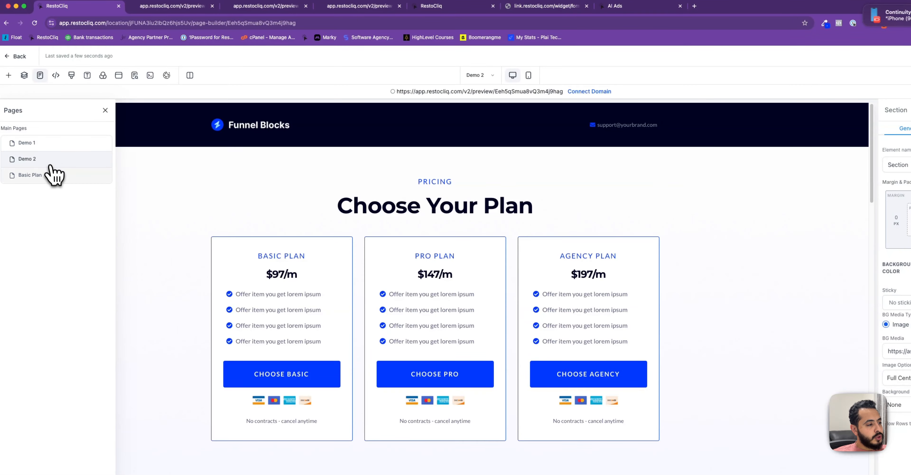
pyautogui.click(39, 143)
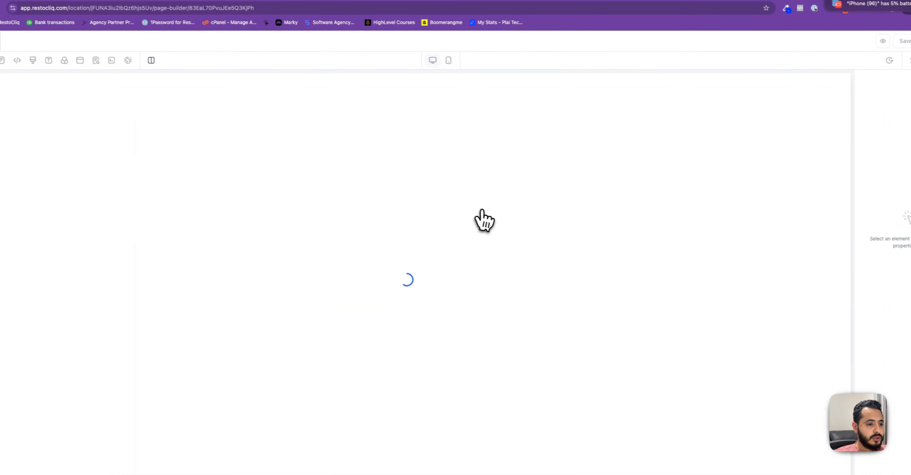